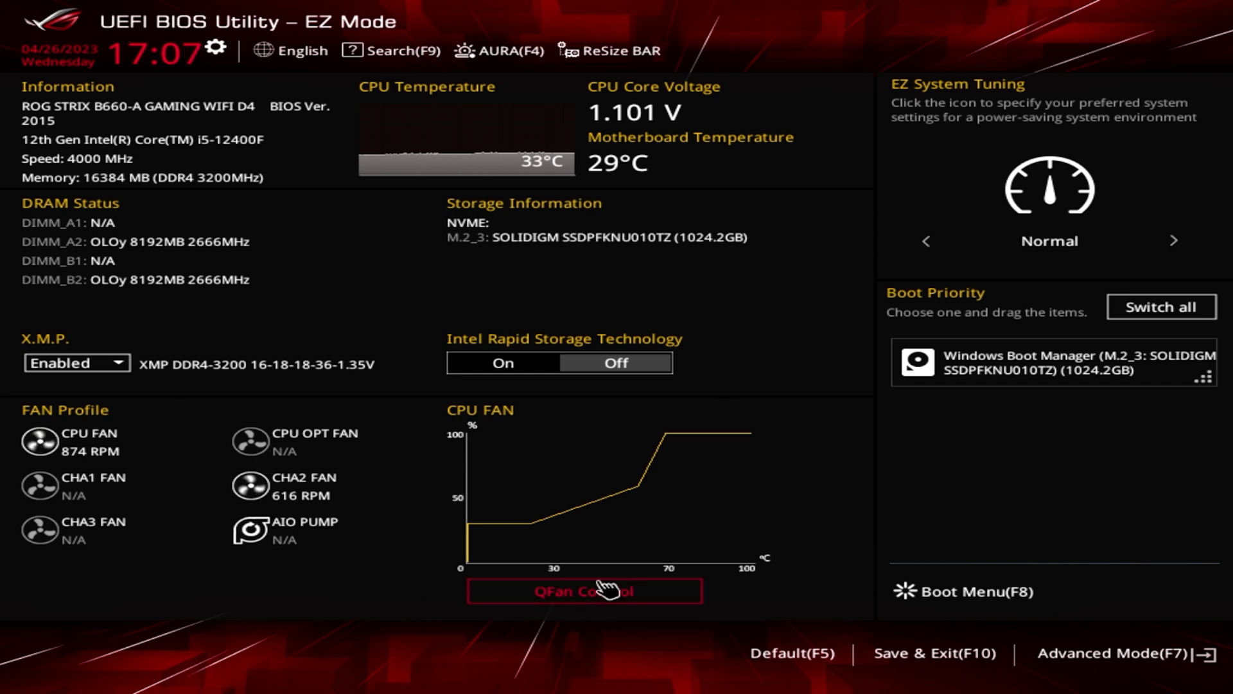
left_click(600, 607)
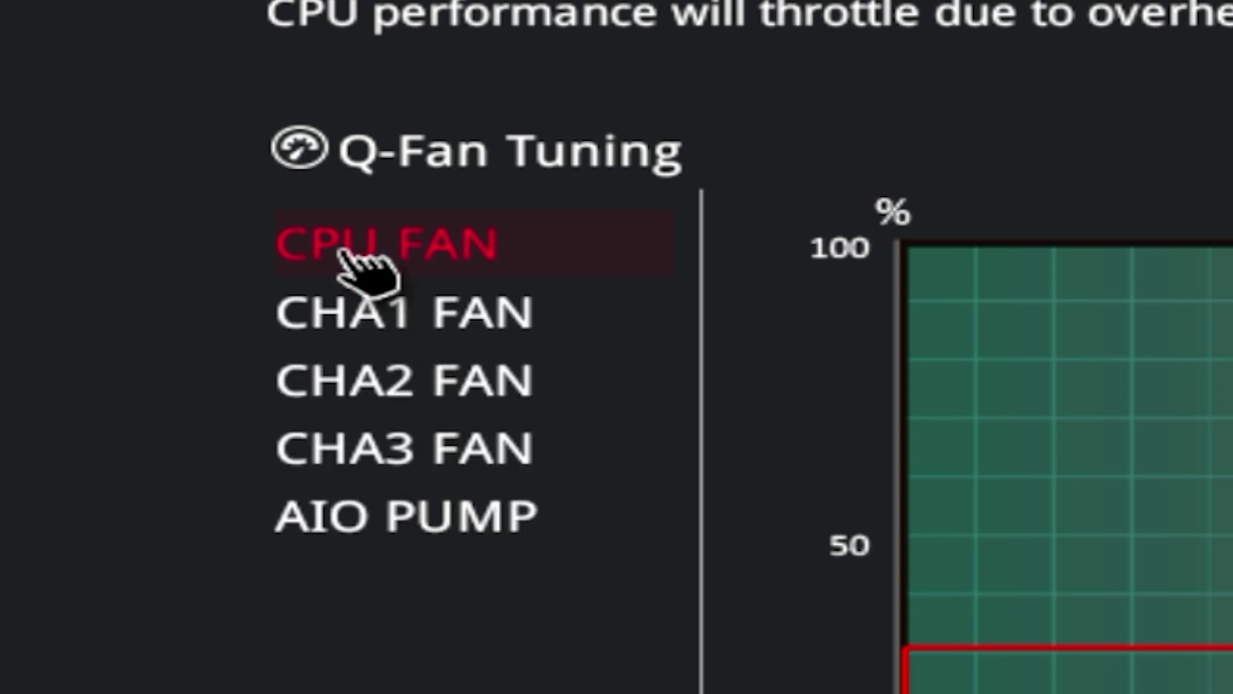
left_click(369, 311)
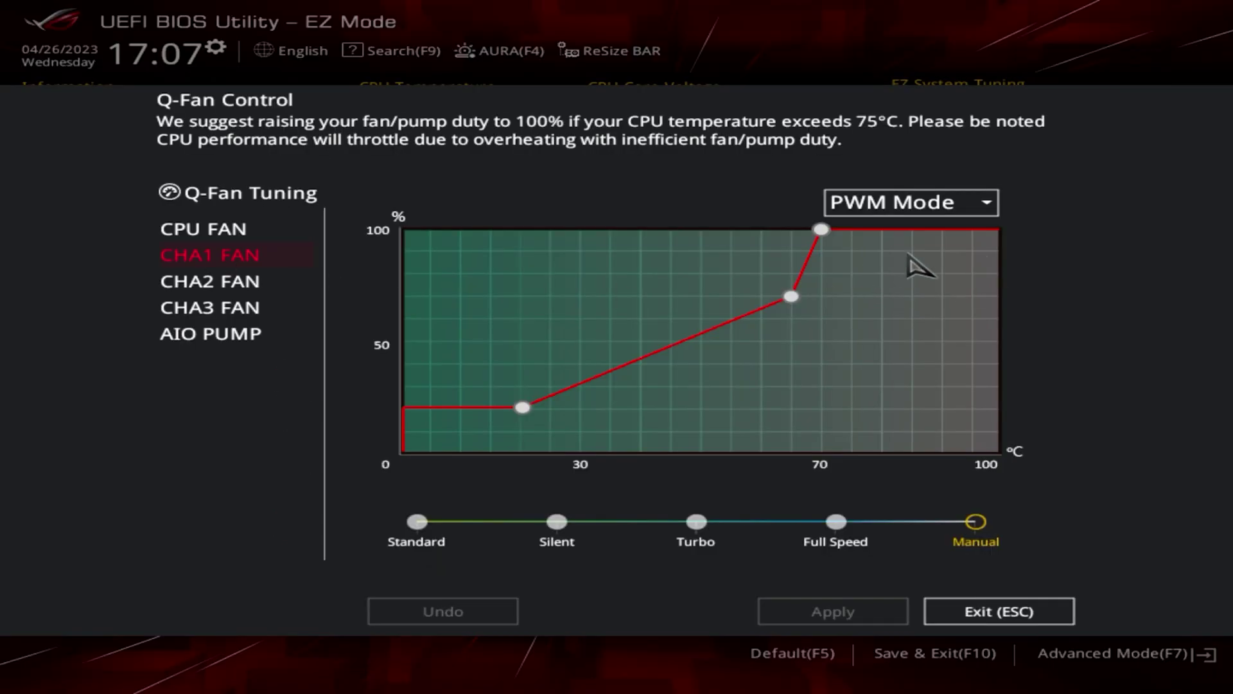
left_click(203, 283)
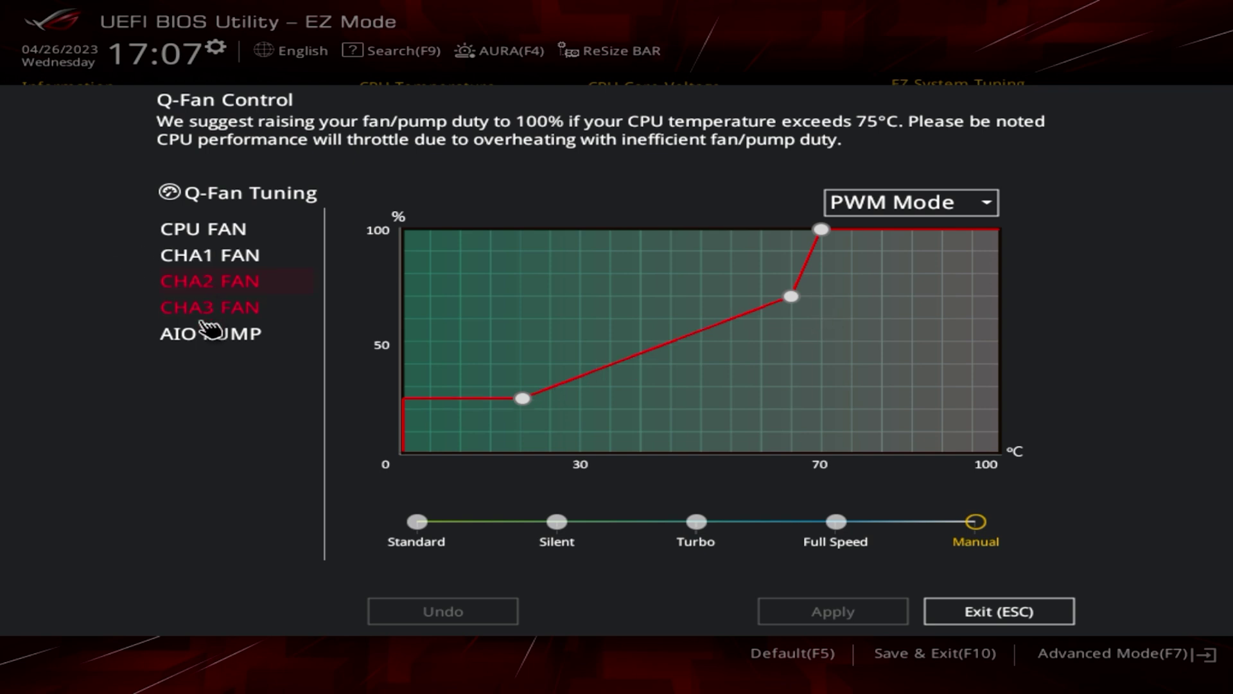
left_click(213, 310)
left_click(209, 339)
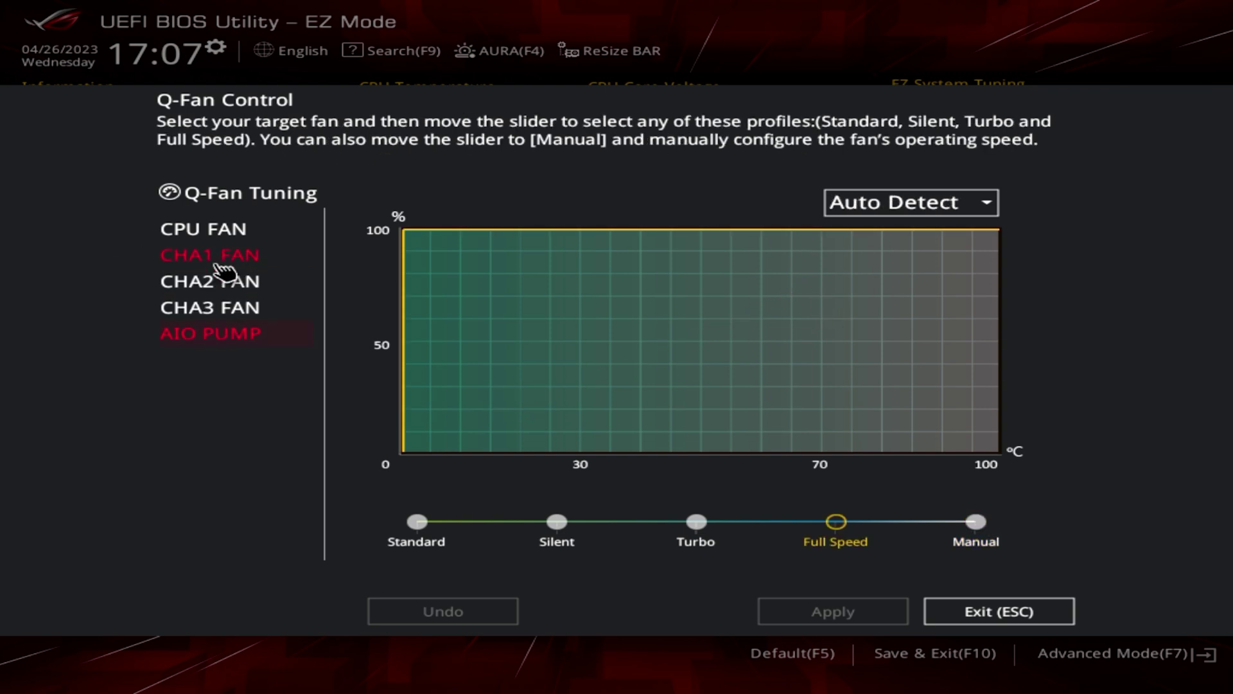
left_click(196, 234)
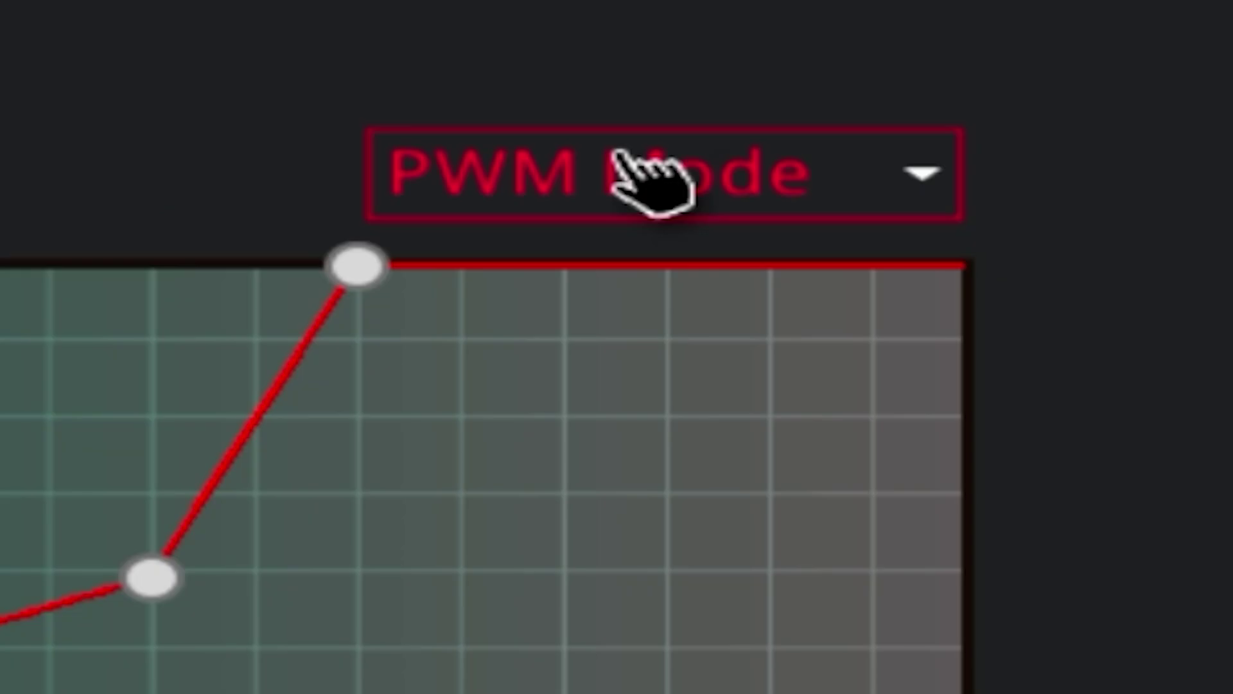
left_click(905, 202)
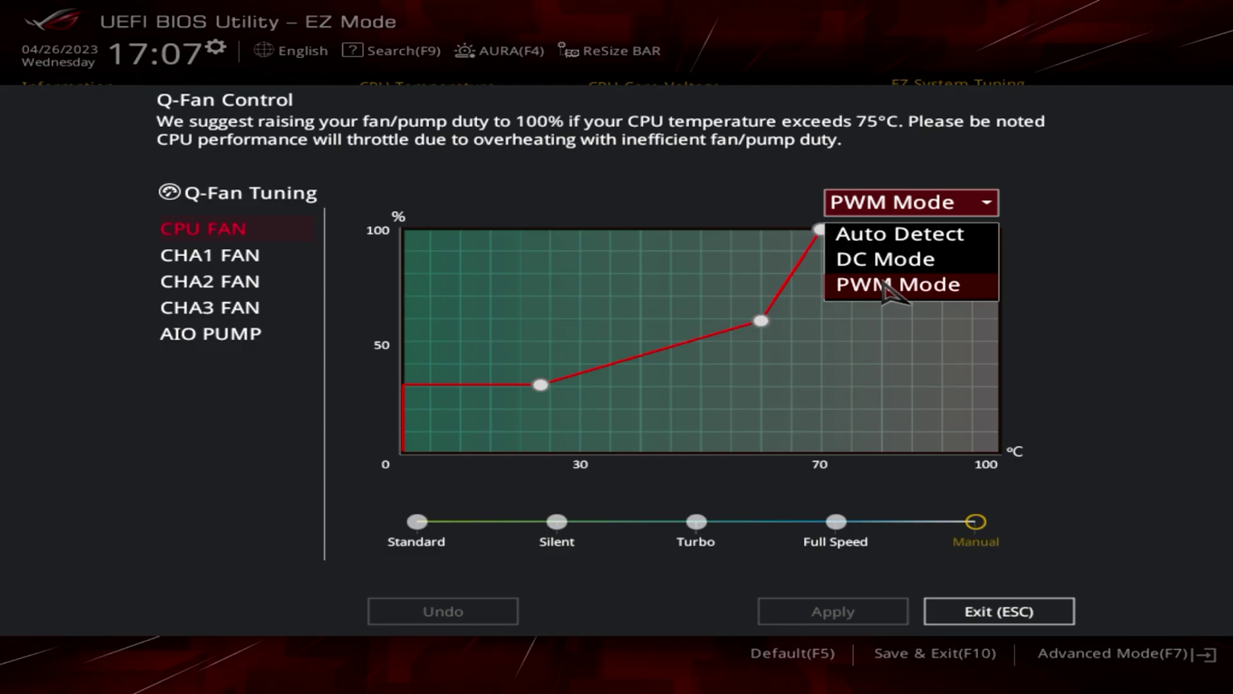
left_click(883, 285)
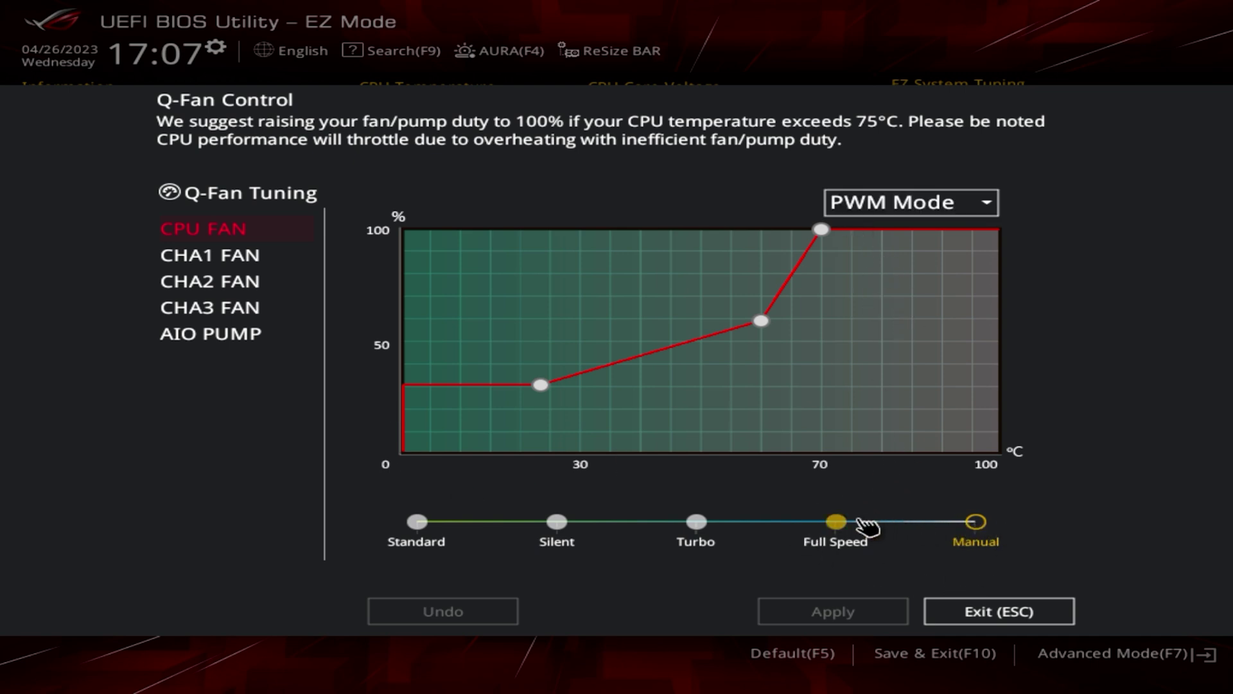
left_click(836, 522)
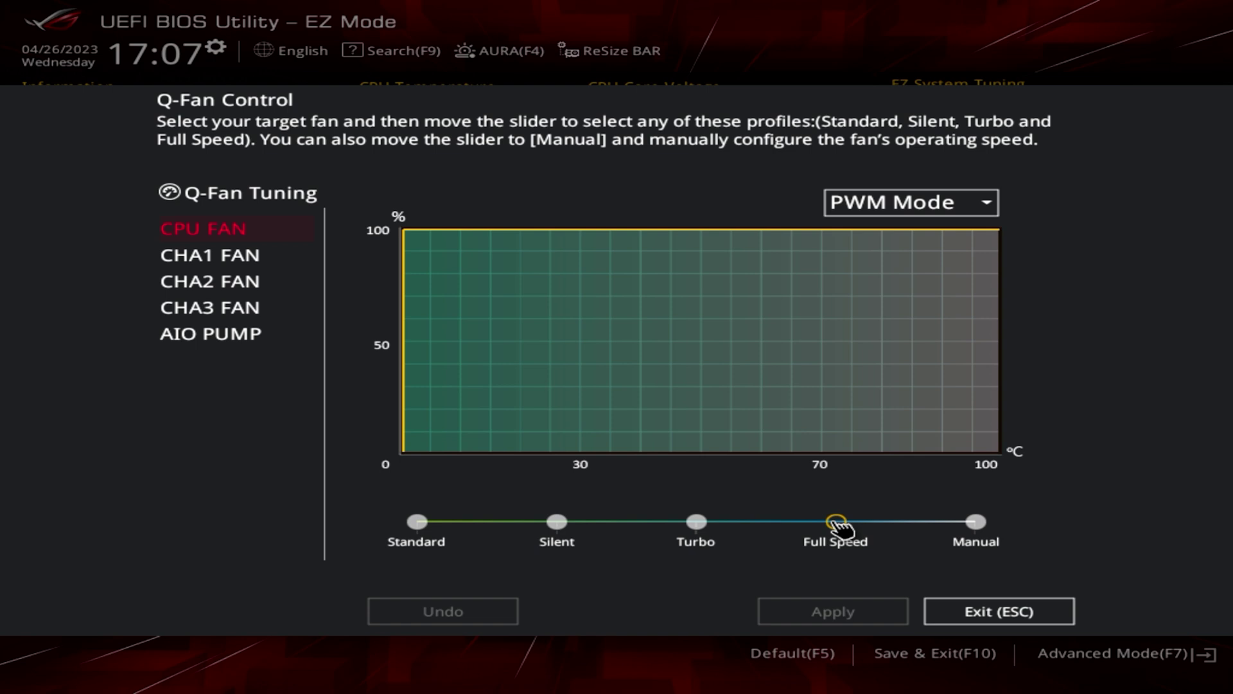
left_click(699, 522)
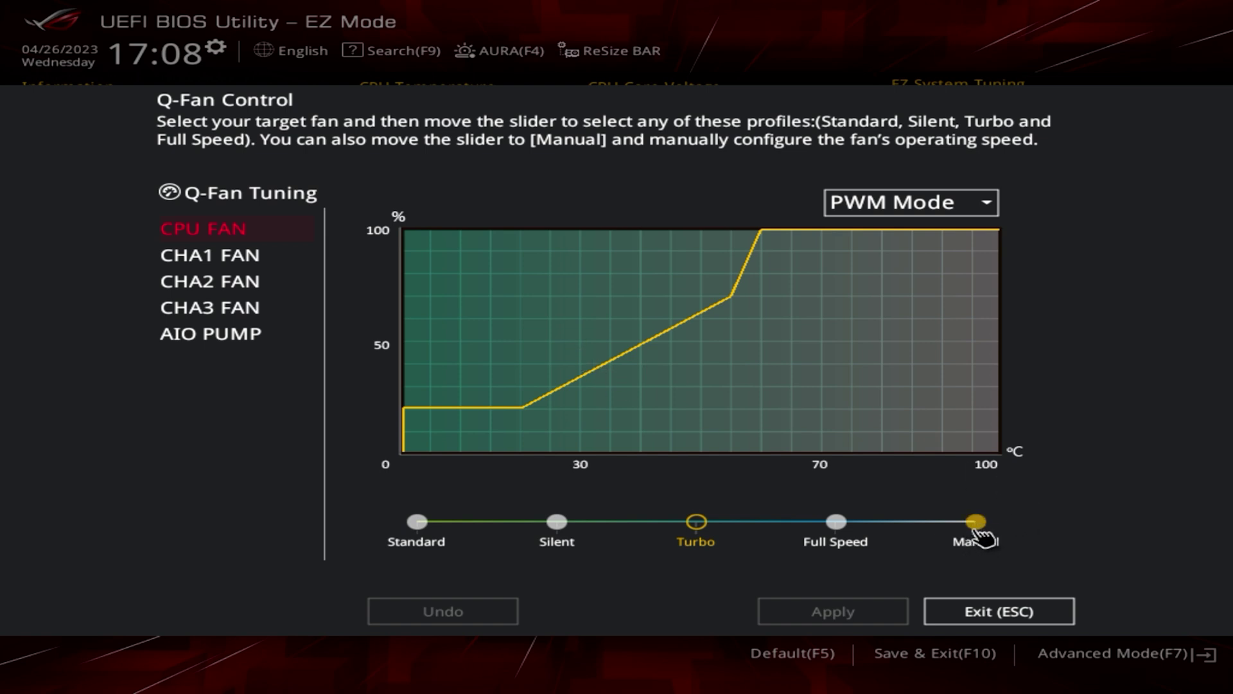
Step: Return the CPU fan to Manual and review the CHA1, CHA2, CHA3 and AIO PUMP curves
left_click(977, 523)
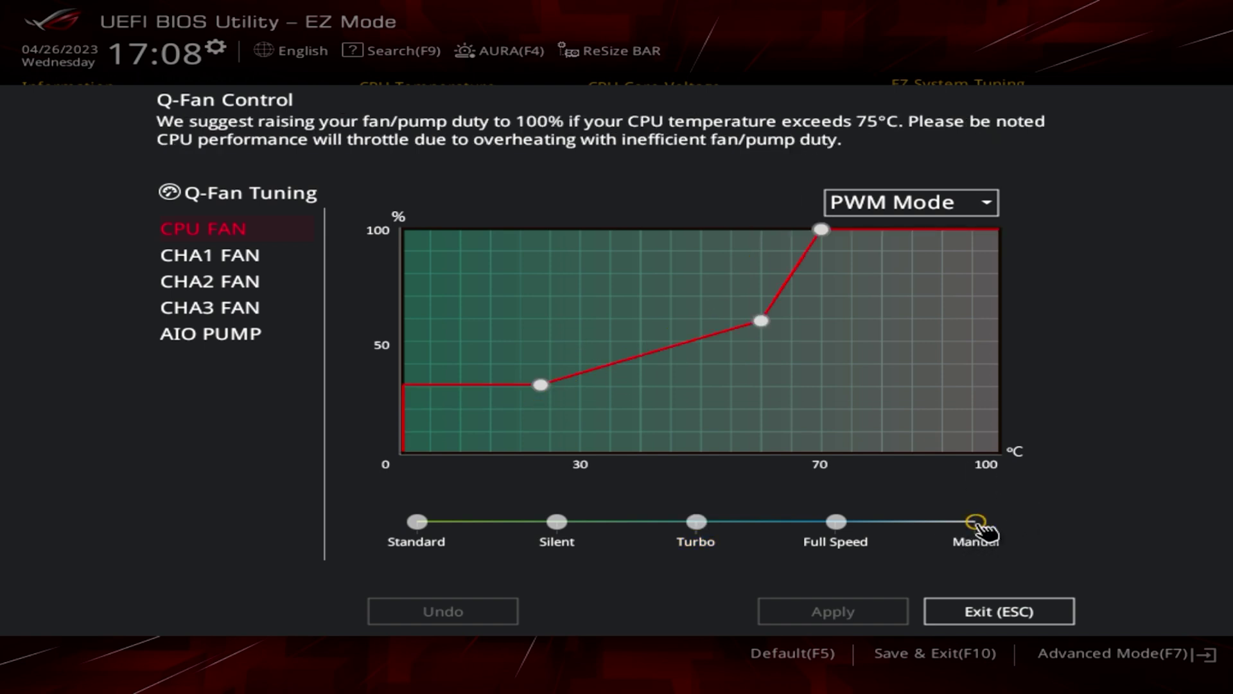
left_click(205, 255)
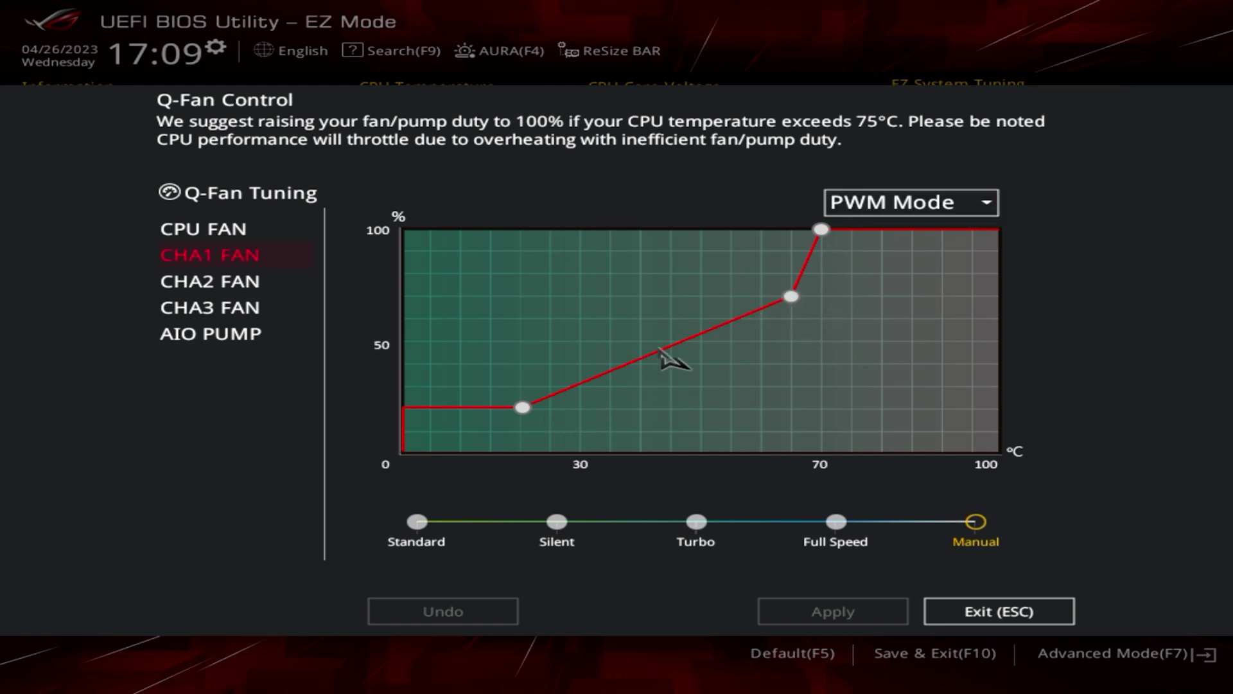
left_click(182, 289)
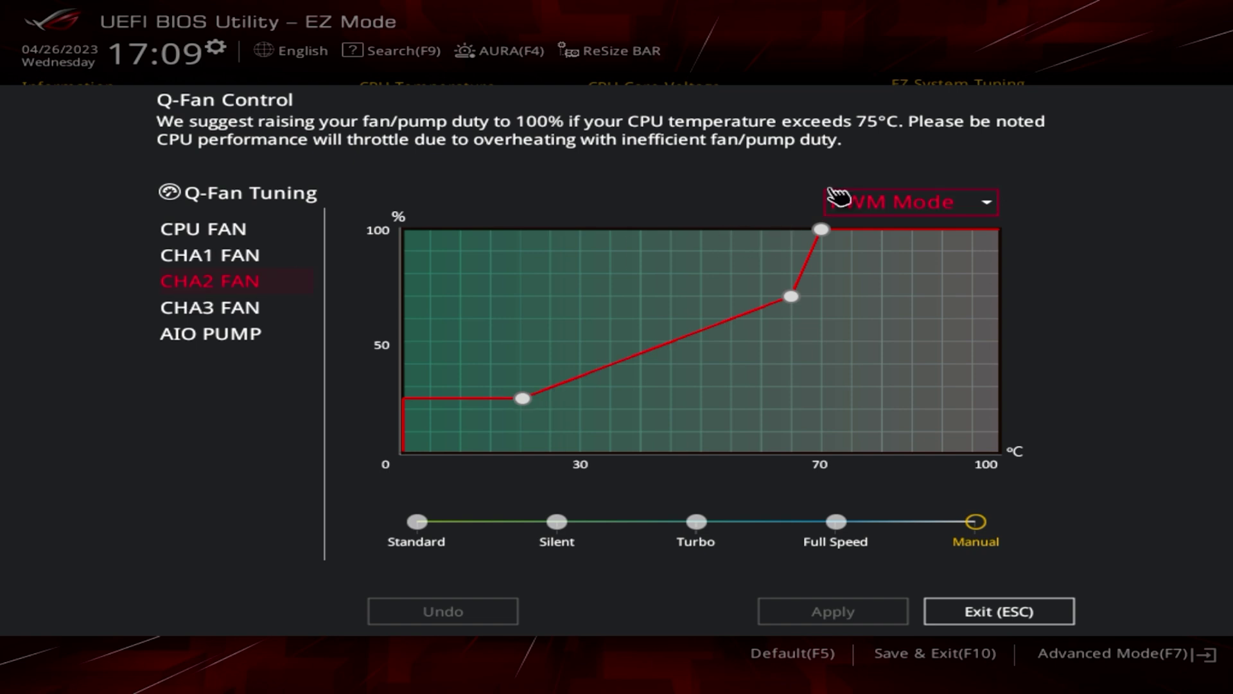
left_click(192, 308)
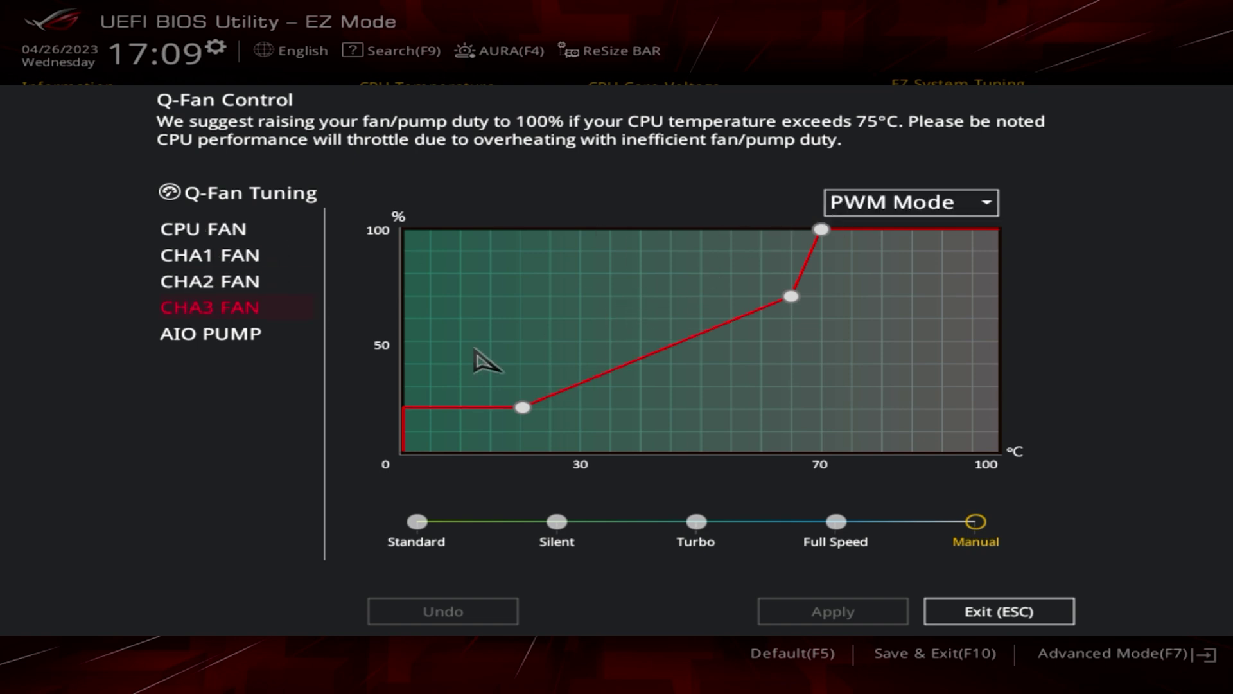
left_click(210, 334)
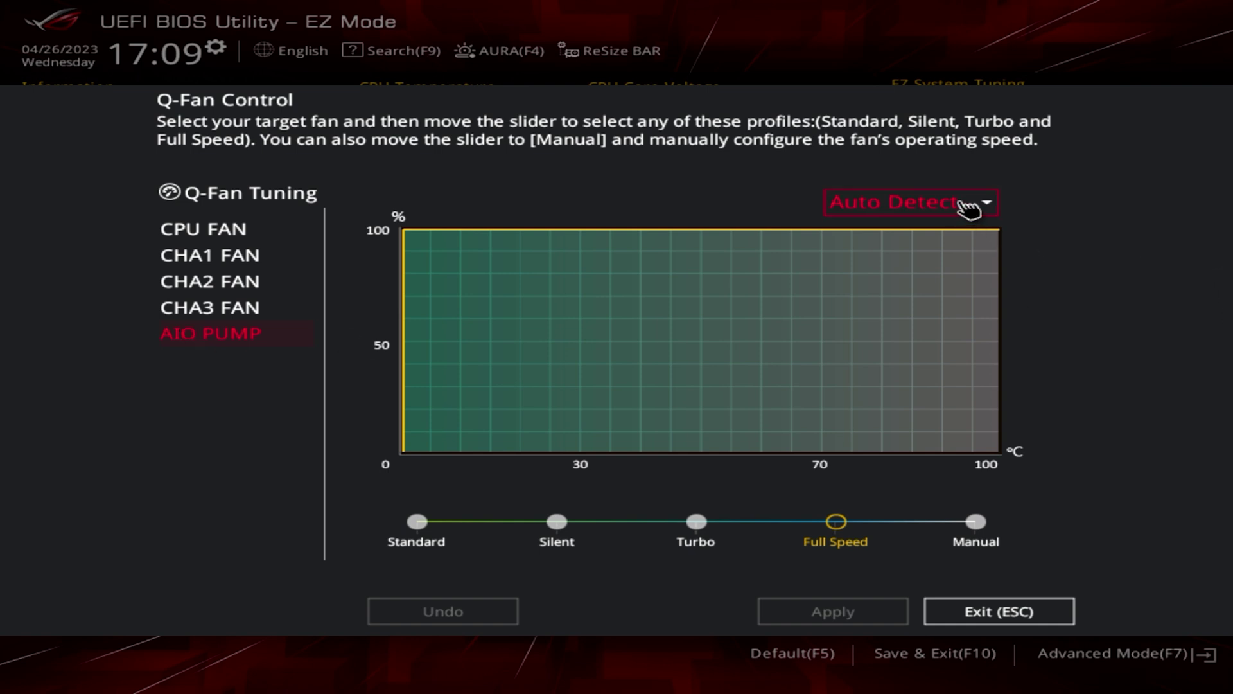
Step: Set the AIO PUMP to DC Mode after briefly trying PWM, and give it a Manual curve
left_click(989, 210)
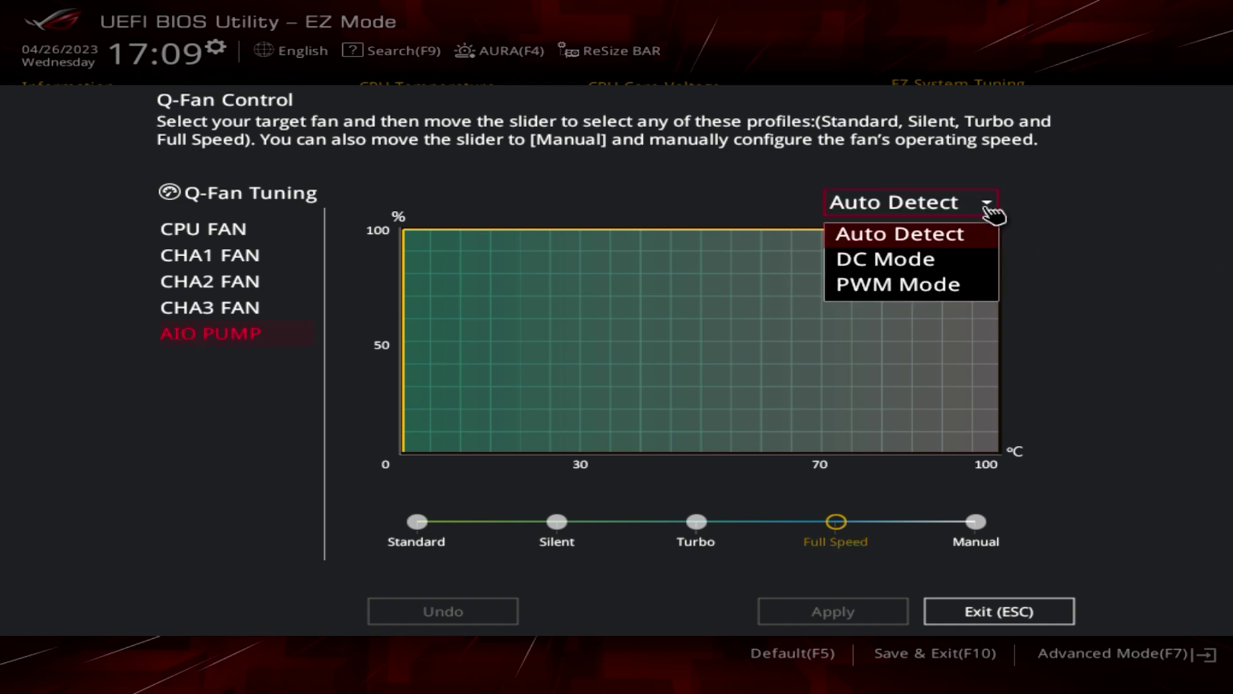
left_click(923, 261)
left_click(944, 209)
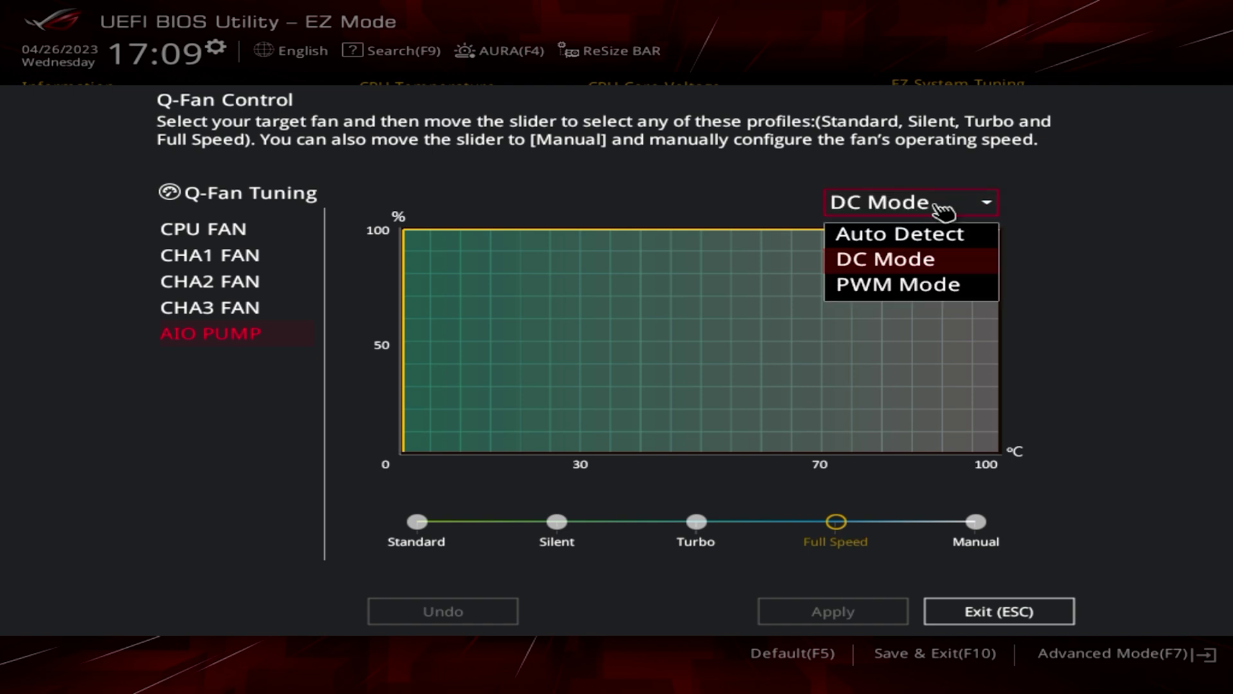
left_click(882, 290)
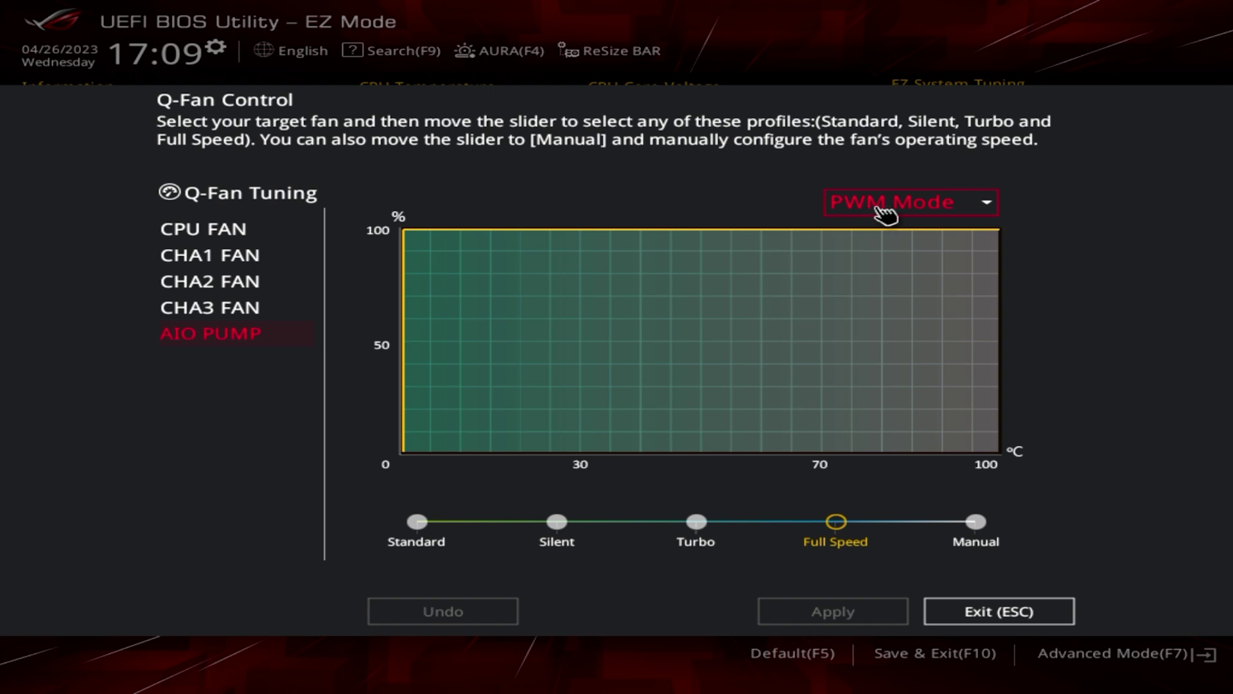
left_click(949, 214)
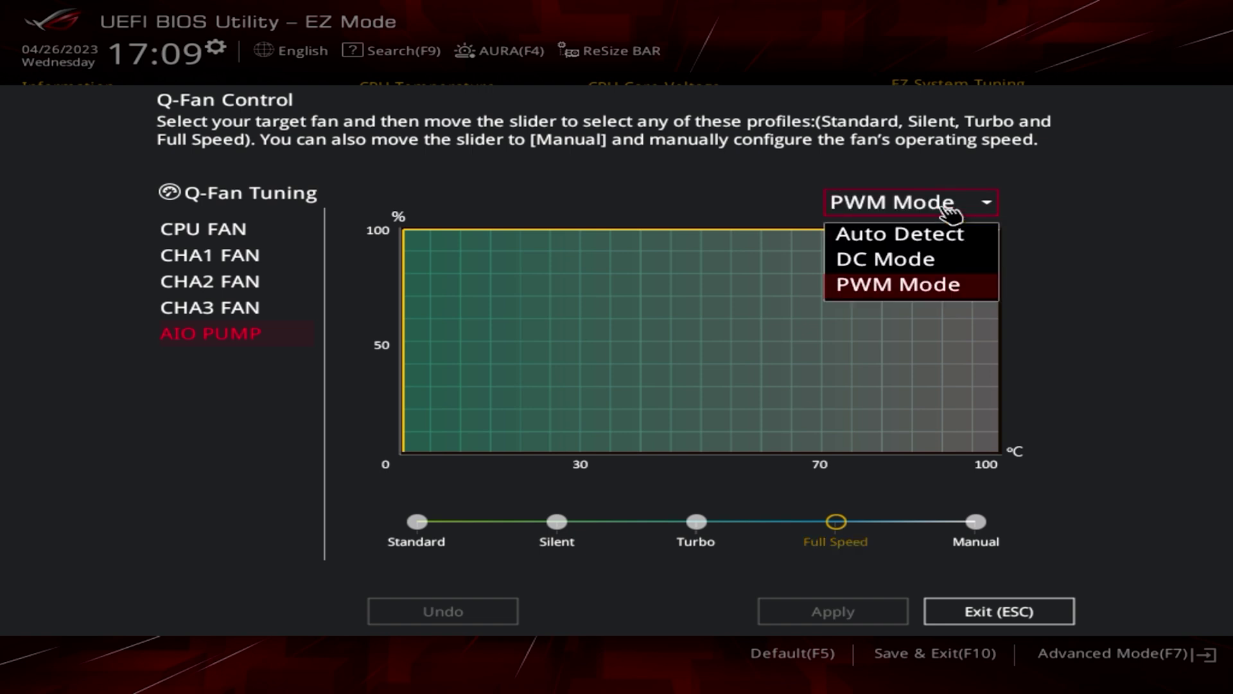
left_click(894, 261)
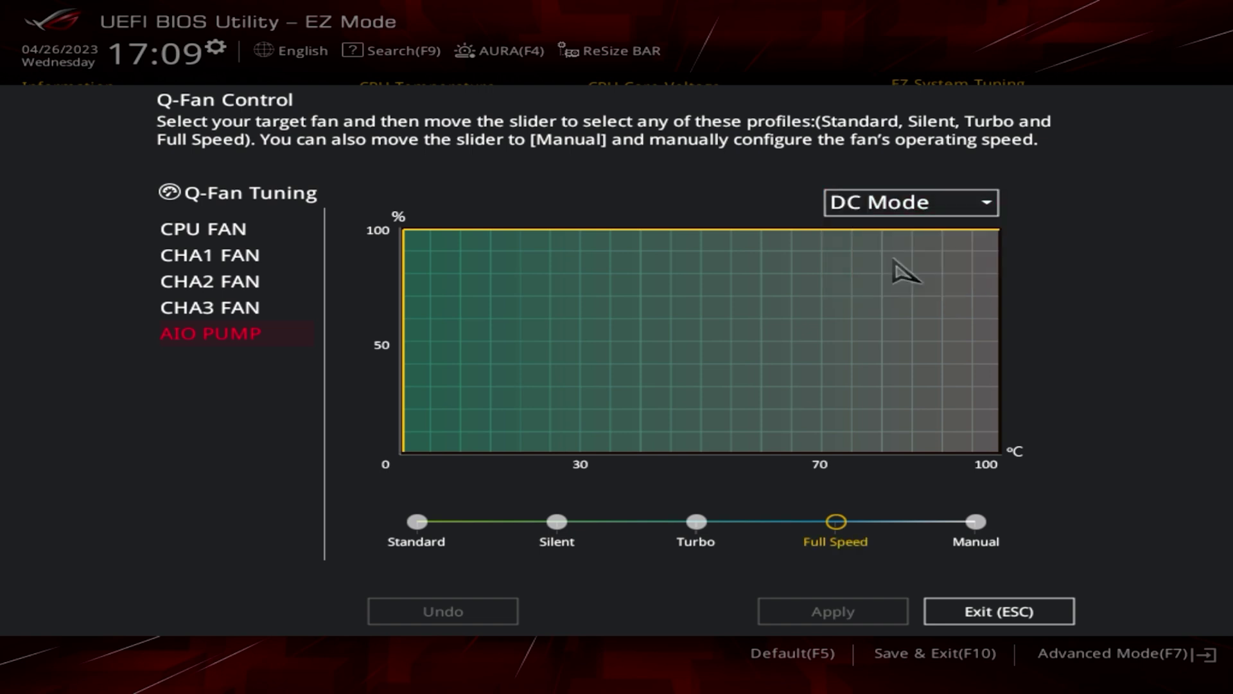
left_click(975, 522)
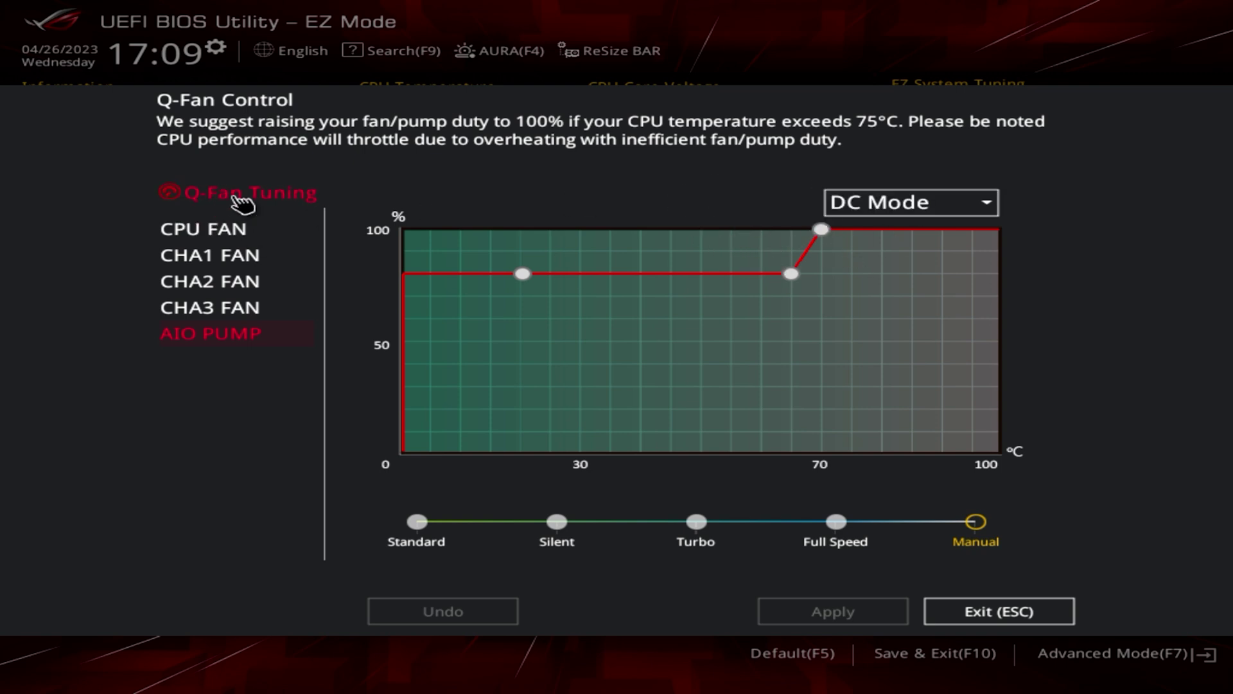
Step: Run Q-Fan Tuning, which drops the CPU fan minimum to 15% and Chassis Fan 2 to 21%
left_click(239, 200)
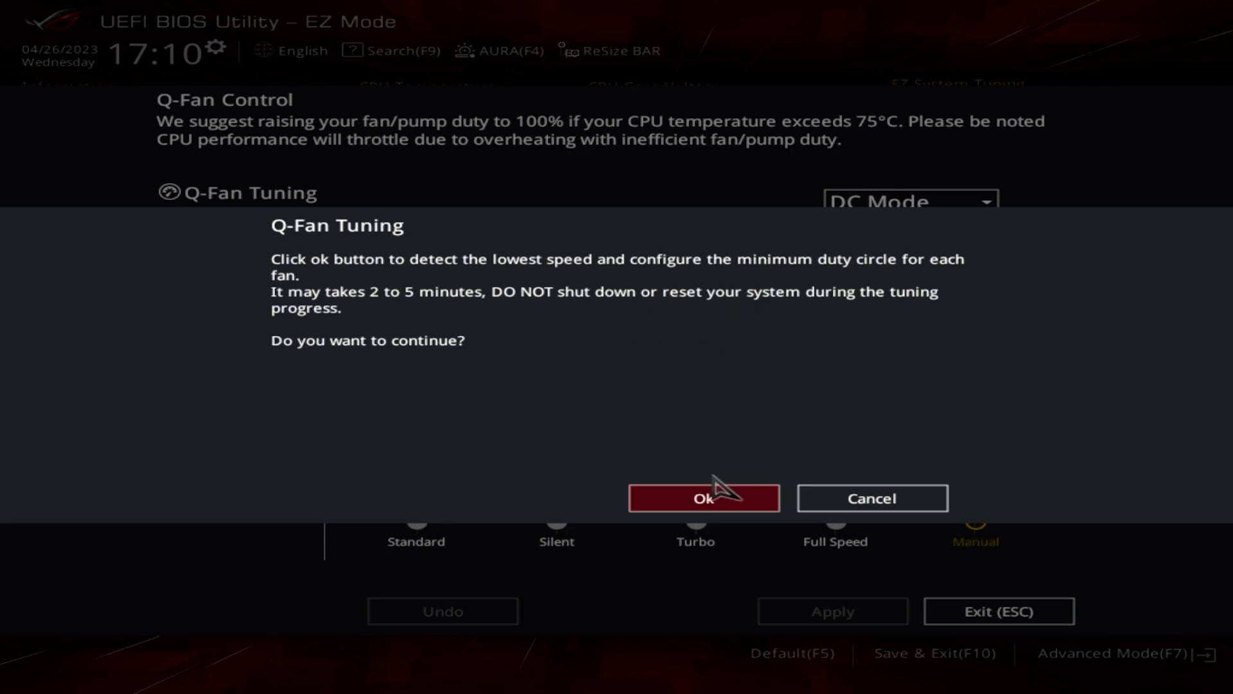
left_click(694, 504)
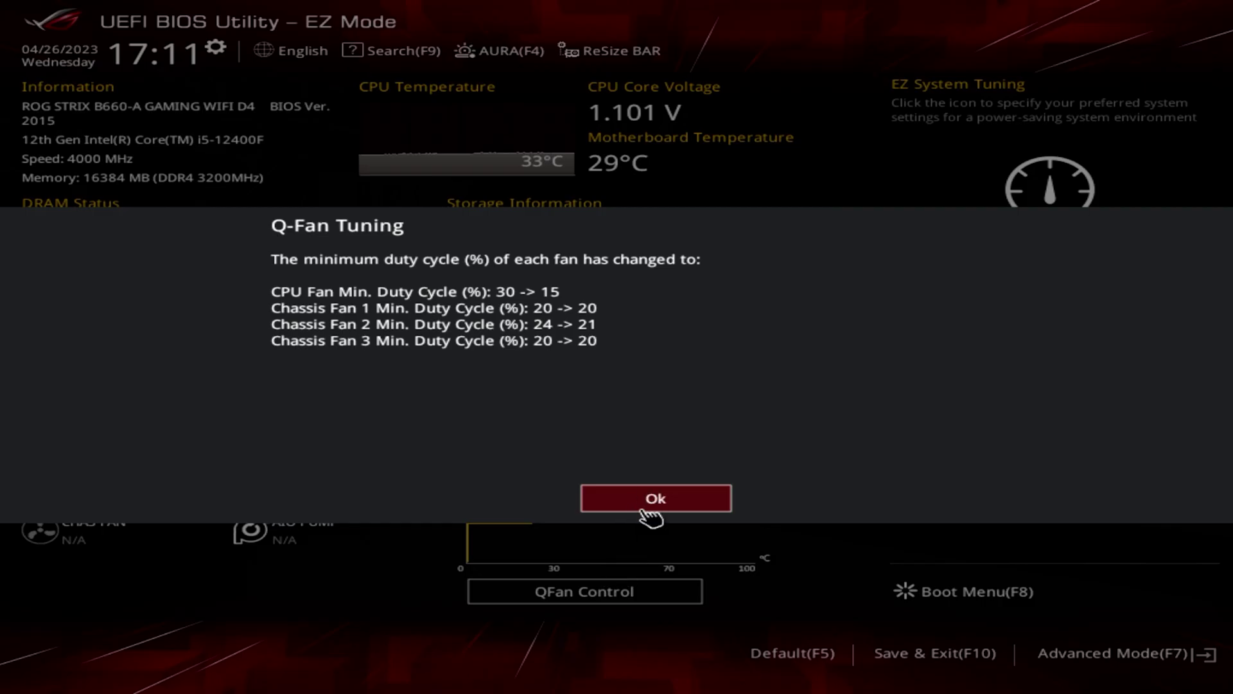
left_click(649, 501)
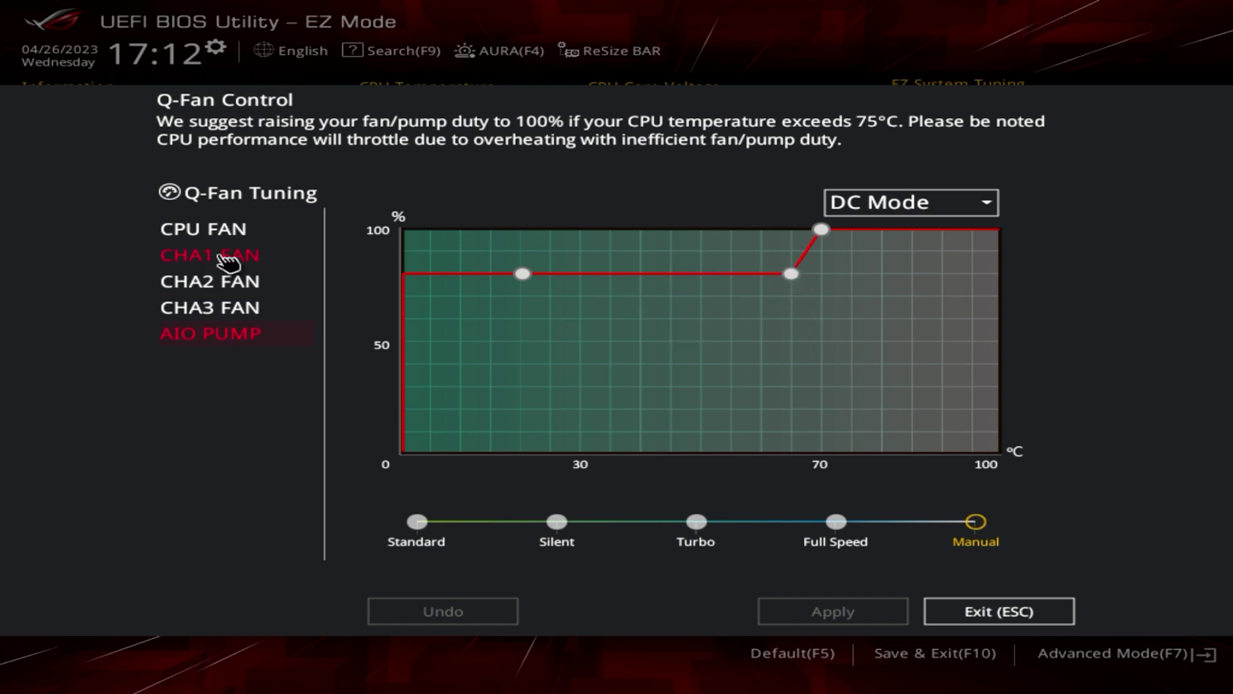
Step: Preview the CPU fan's Standard profile, set CHA1–CHA3 FAN to Silent, then return the CPU FAN to Manual
left_click(221, 233)
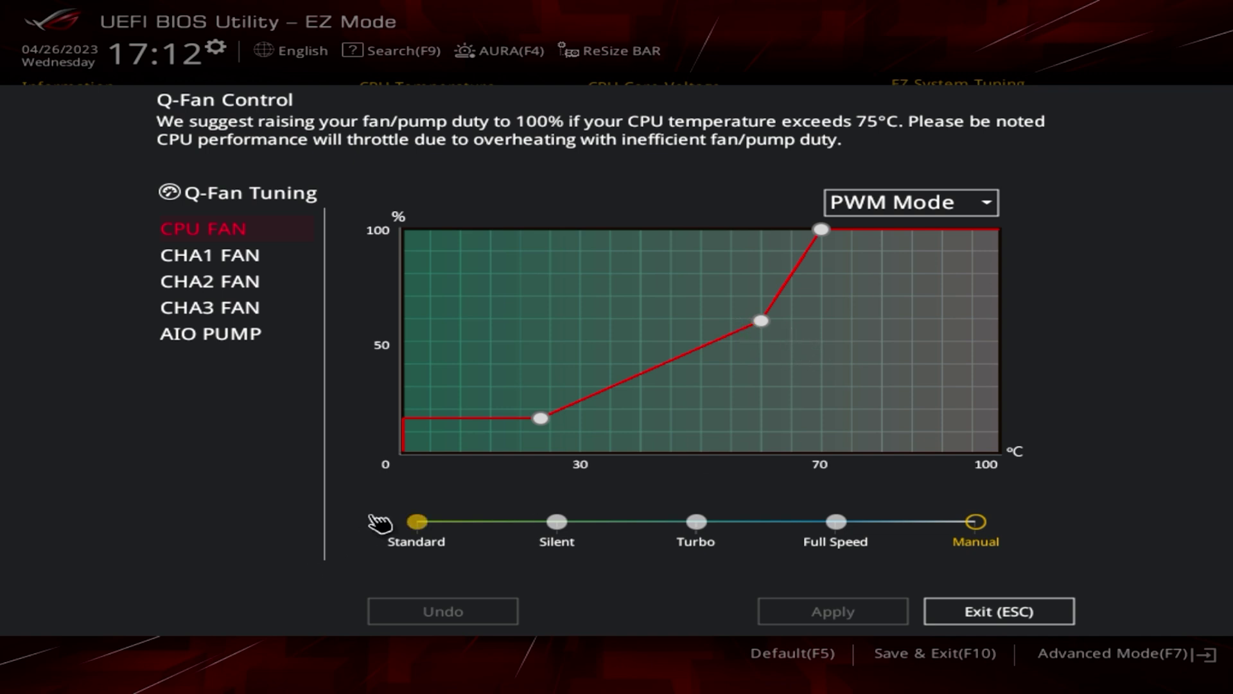
left_click(418, 522)
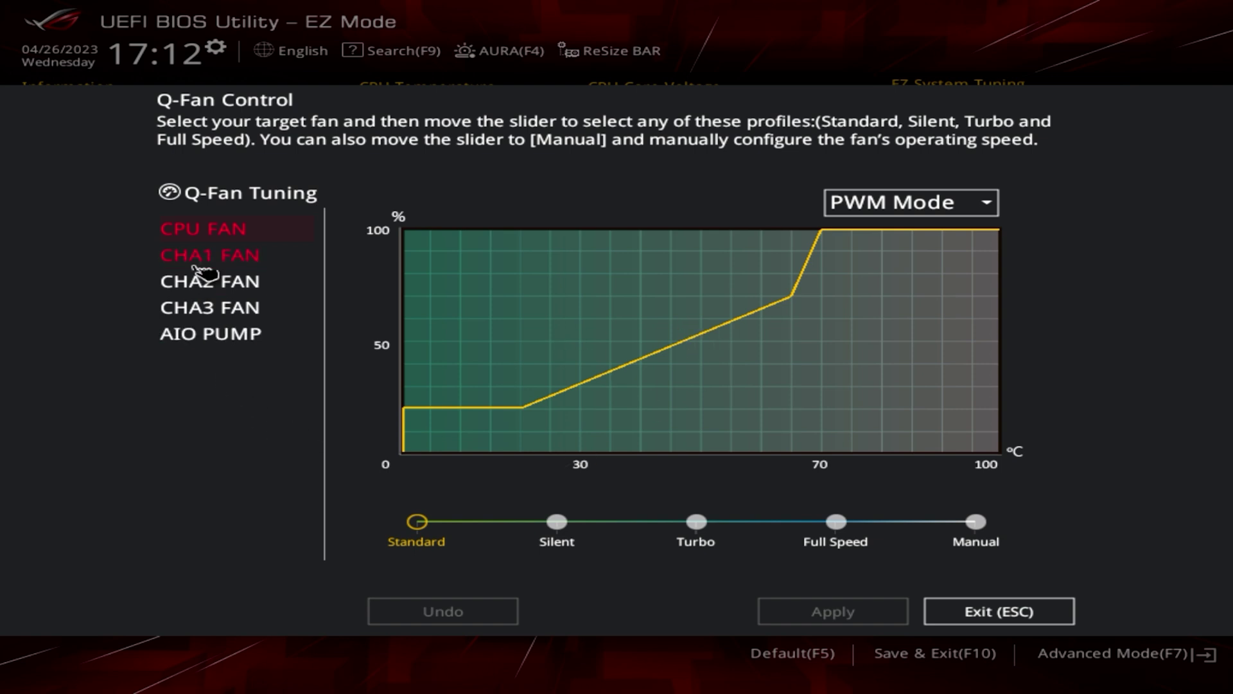
left_click(186, 268)
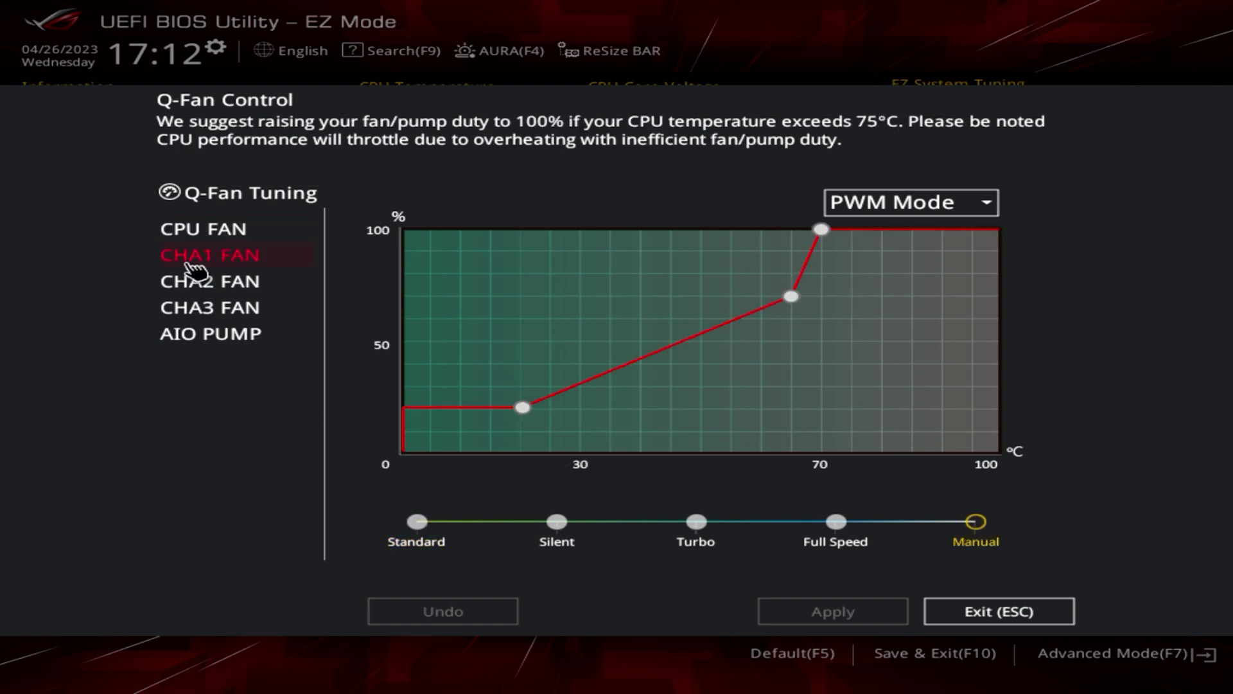
left_click(559, 521)
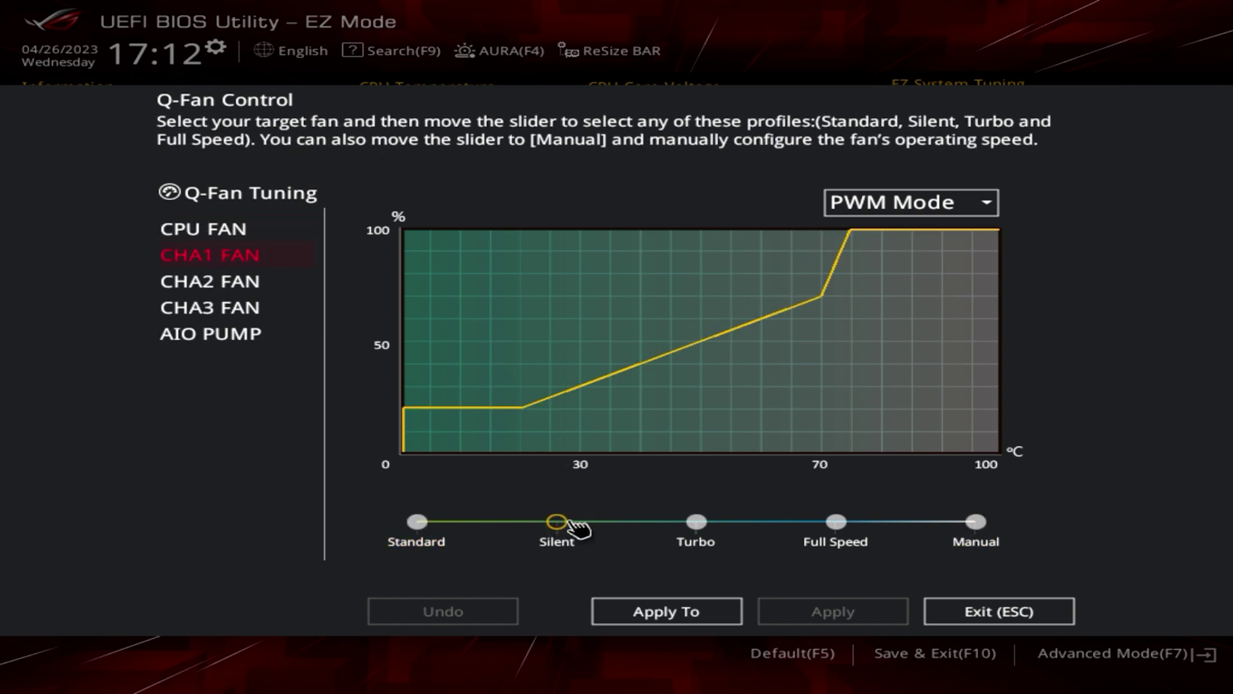
left_click(216, 289)
left_click(556, 521)
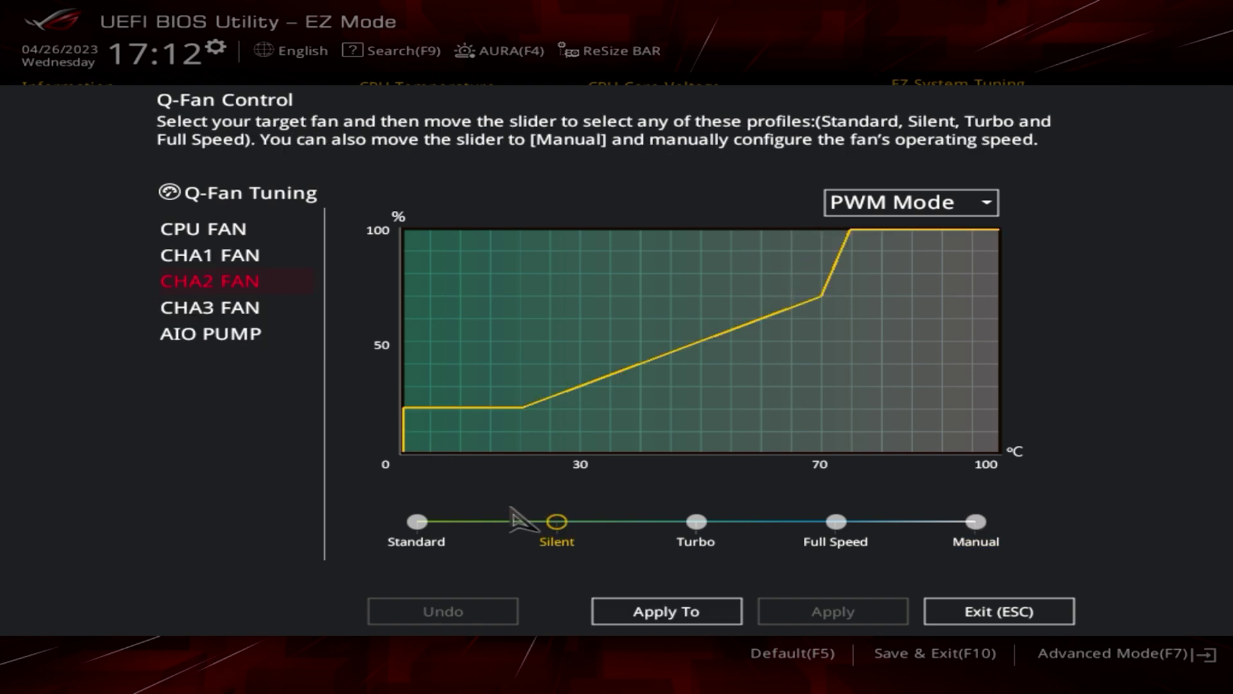
left_click(241, 319)
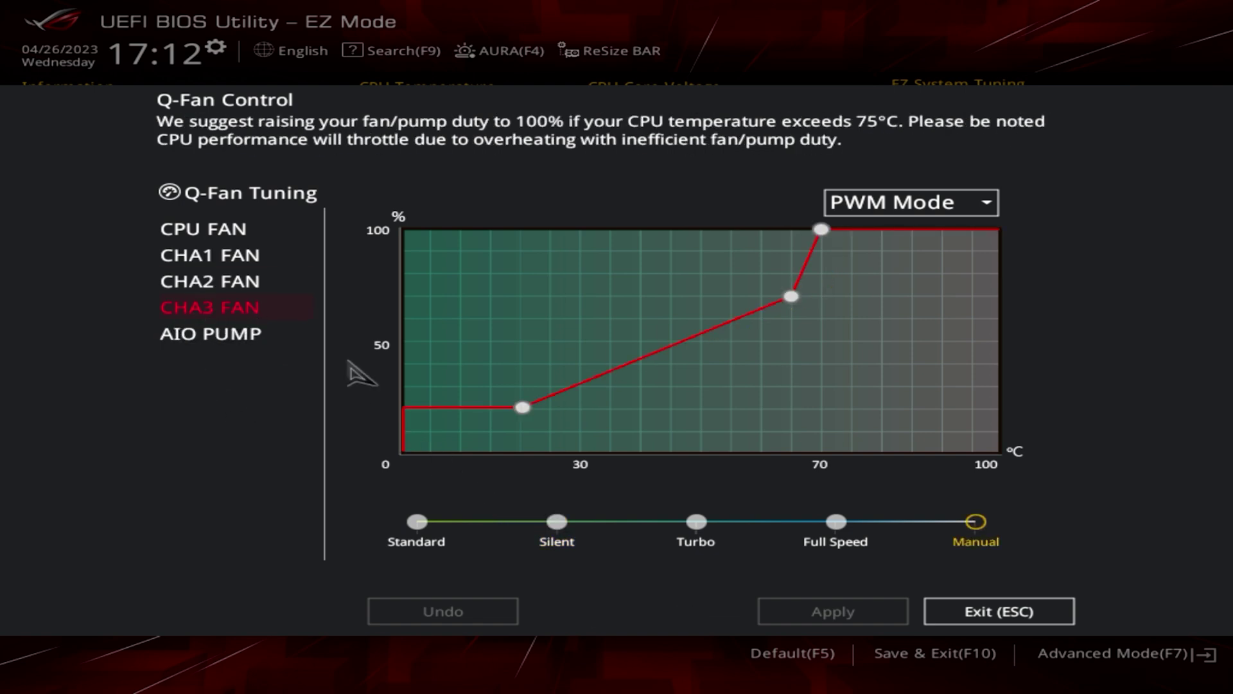
left_click(556, 520)
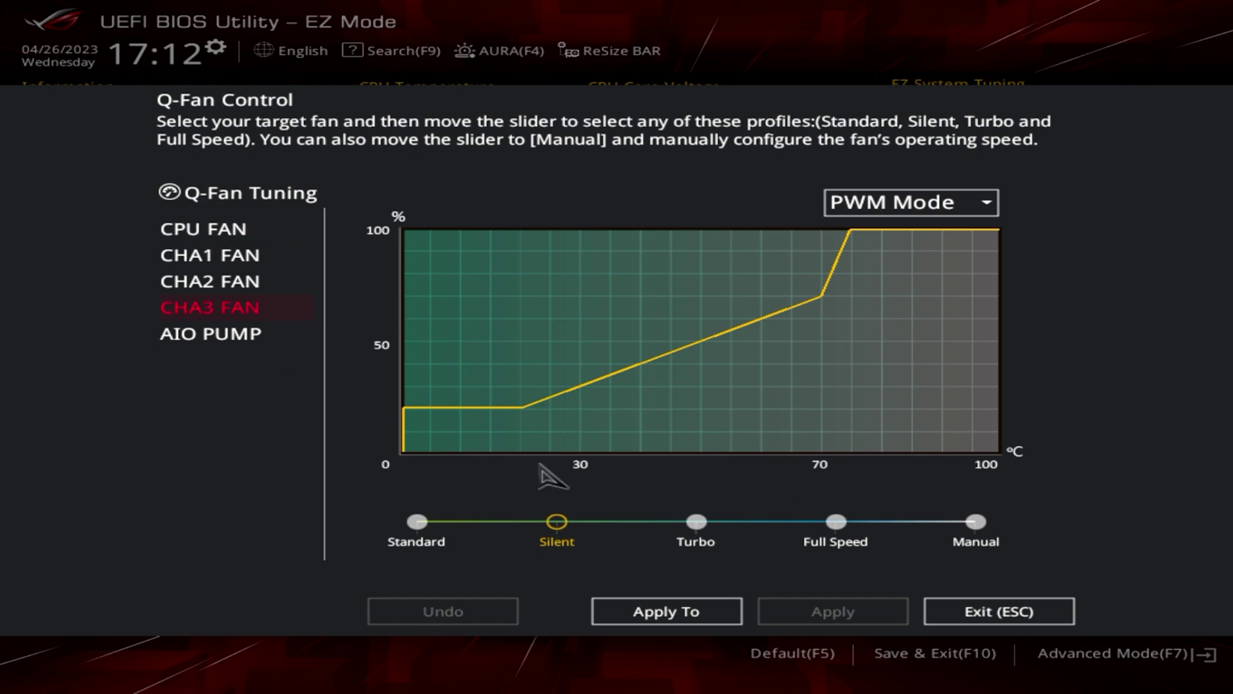
left_click(219, 238)
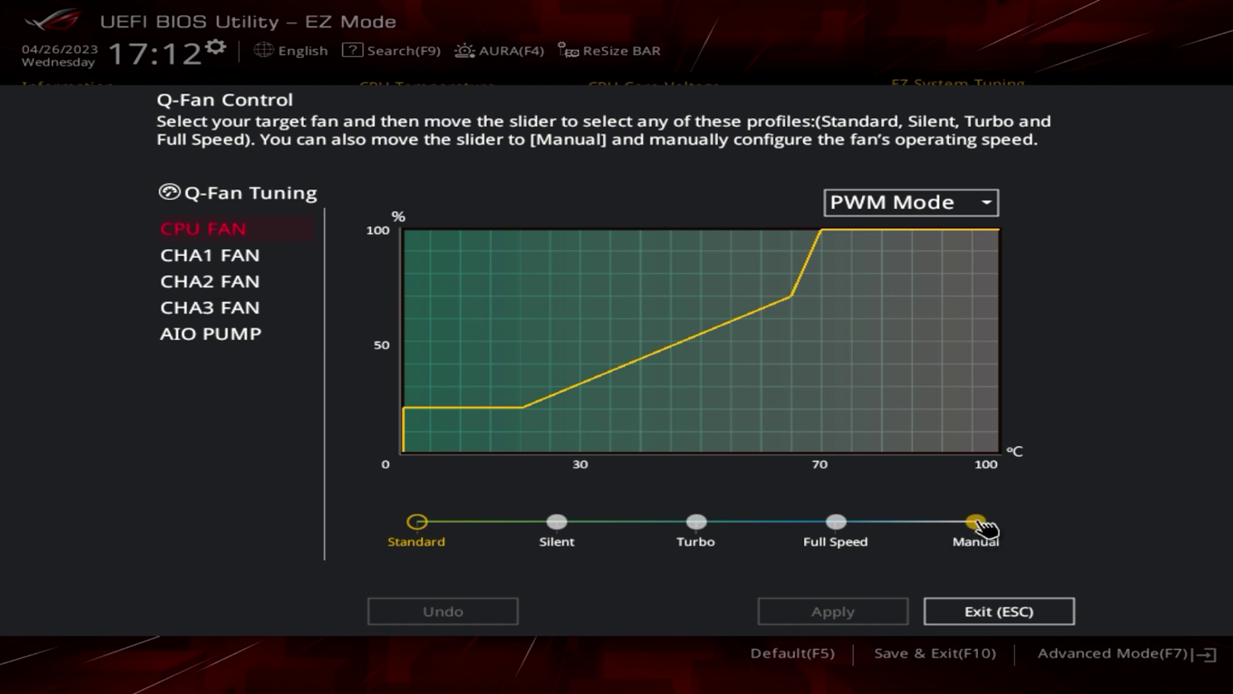
left_click(975, 522)
Step: Rough out the CPU FAN curve by dragging its top, middle and low points
left_click_drag(821, 231, 866, 283)
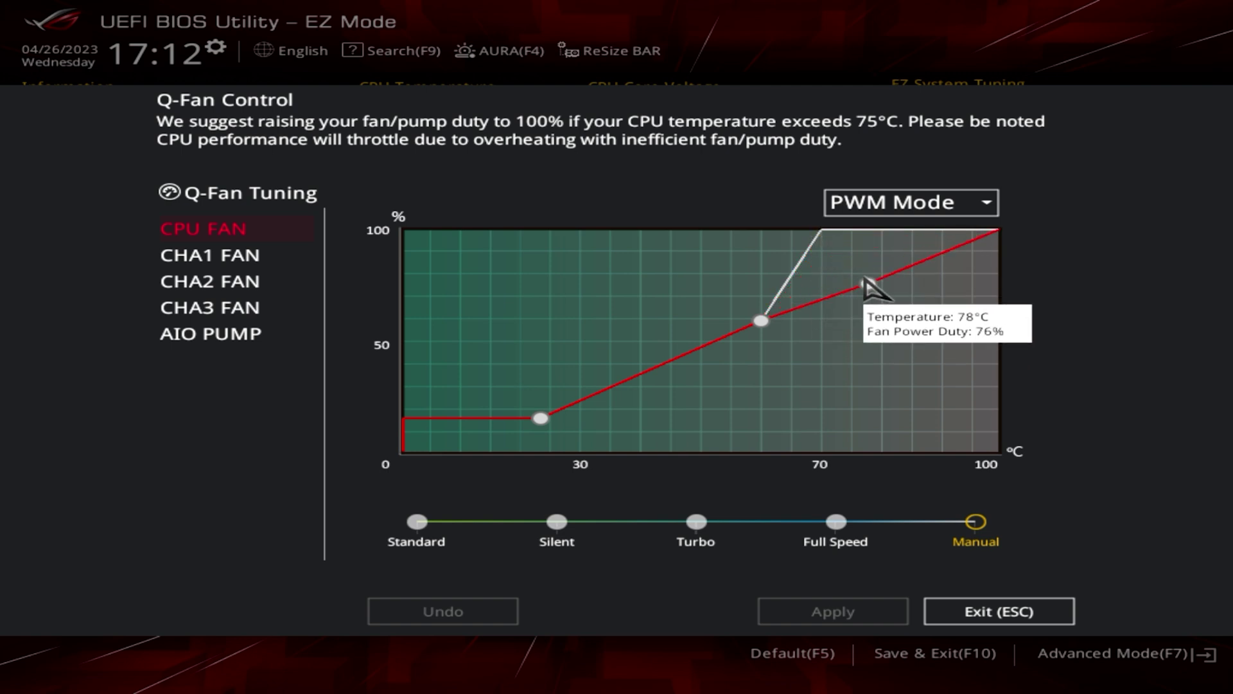
mouse_move(866, 283)
left_mouse_down()
mouse_move(842, 278)
mouse_move(881, 275)
left_mouse_up()
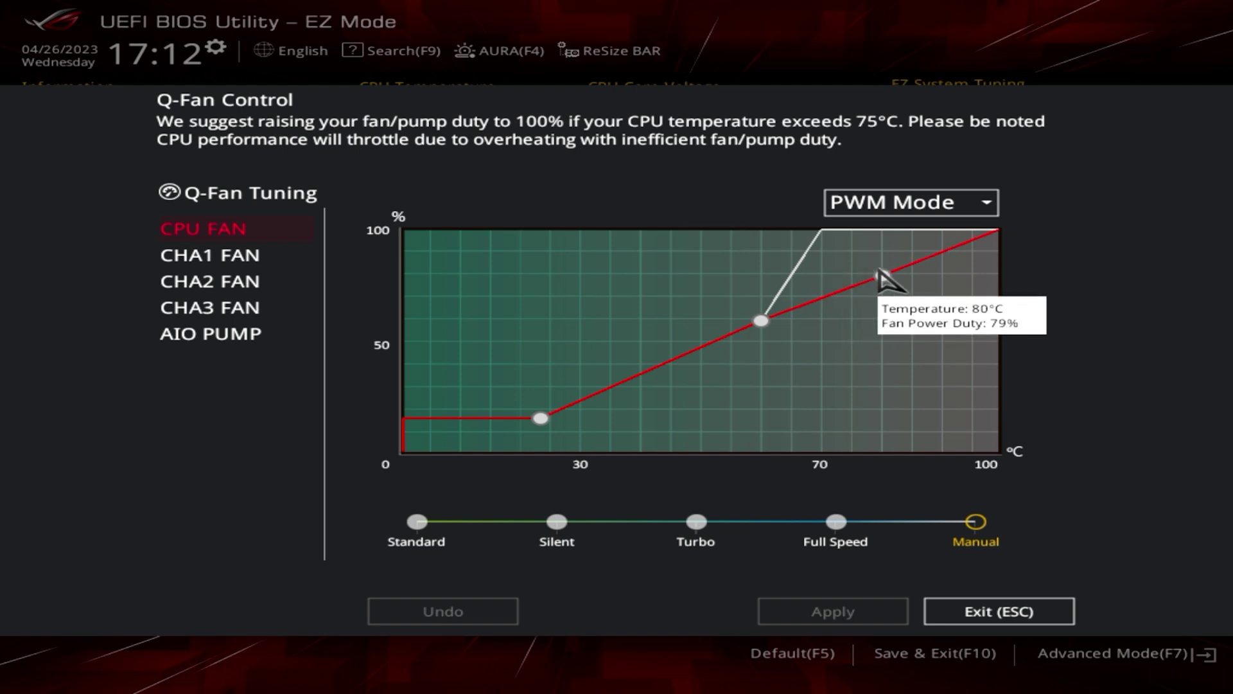
left_click_drag(882, 275, 1006, 217)
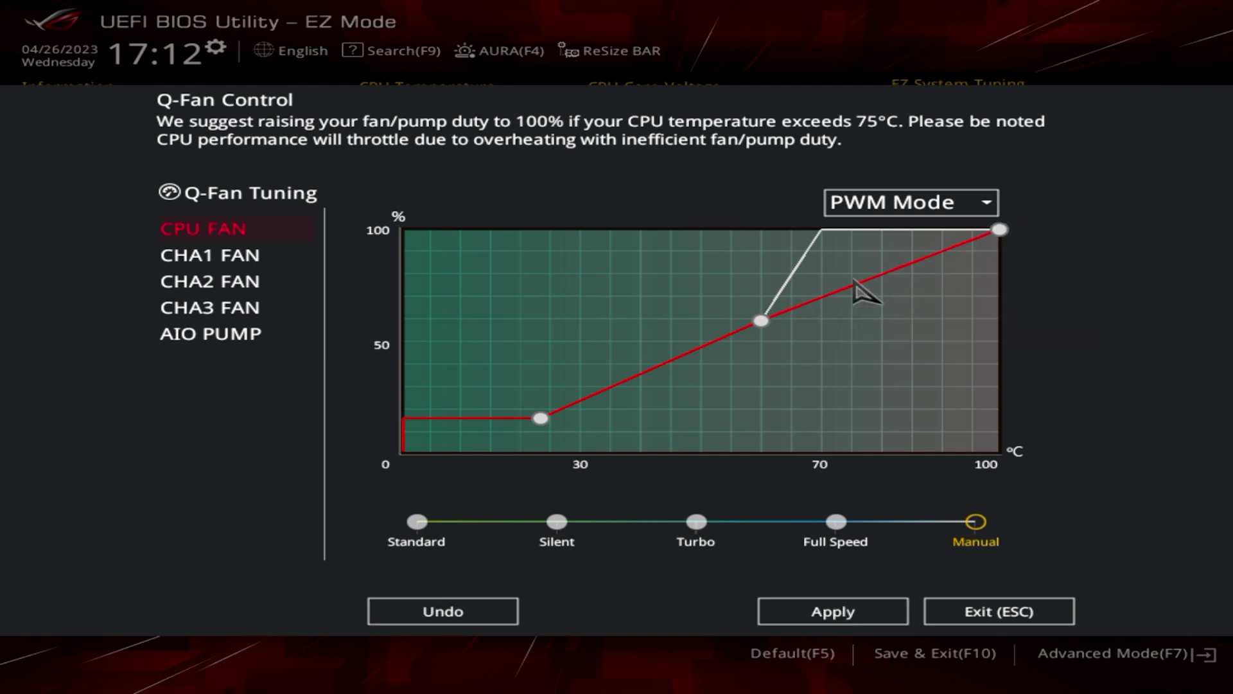
left_click(761, 320)
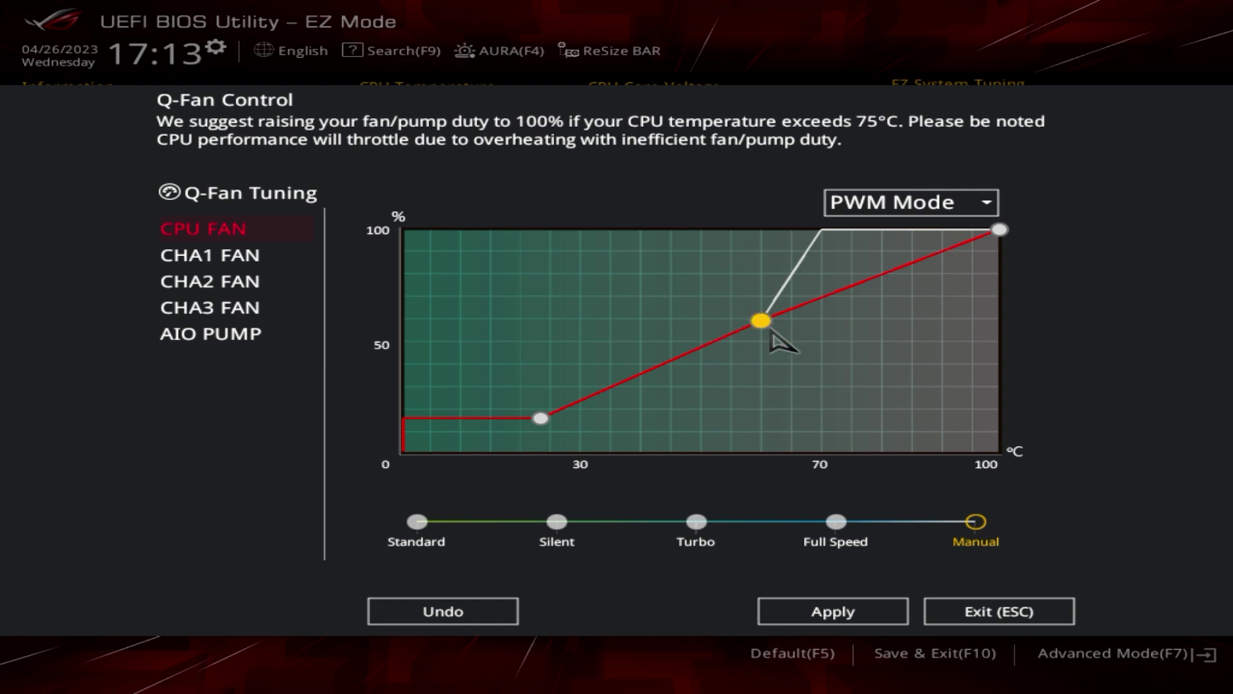
left_click_drag(762, 323, 801, 362)
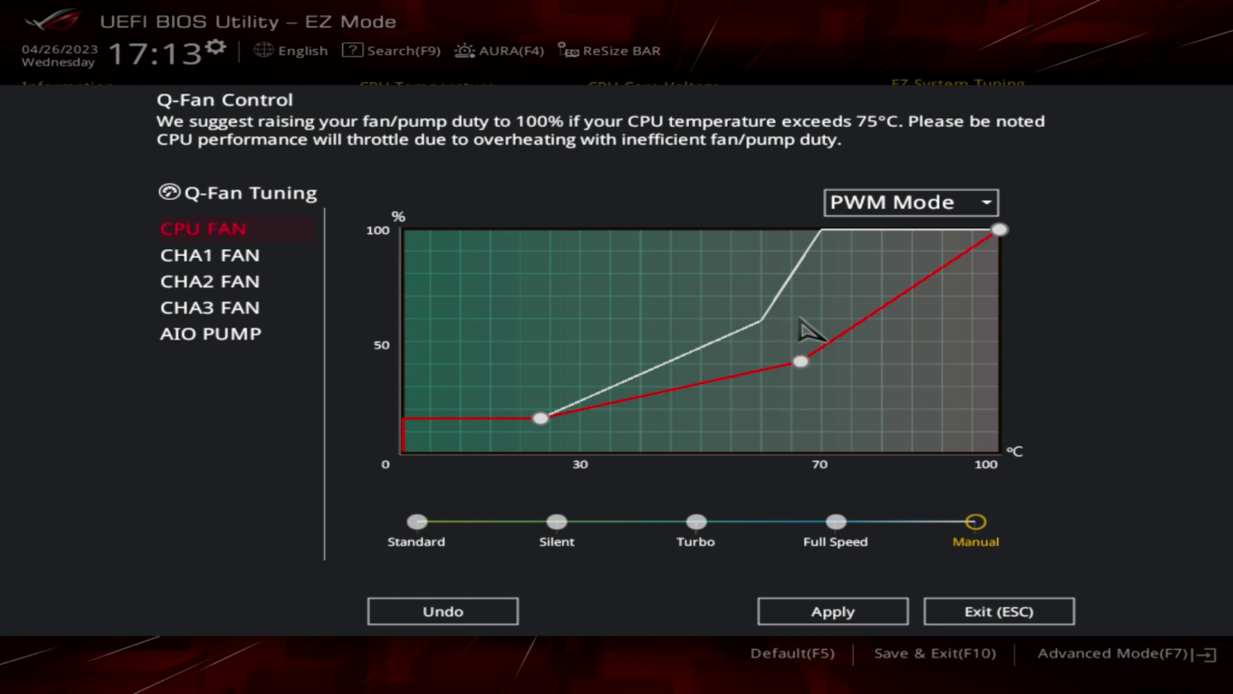
left_click_drag(540, 419, 539, 361)
left_click_drag(801, 360, 660, 296)
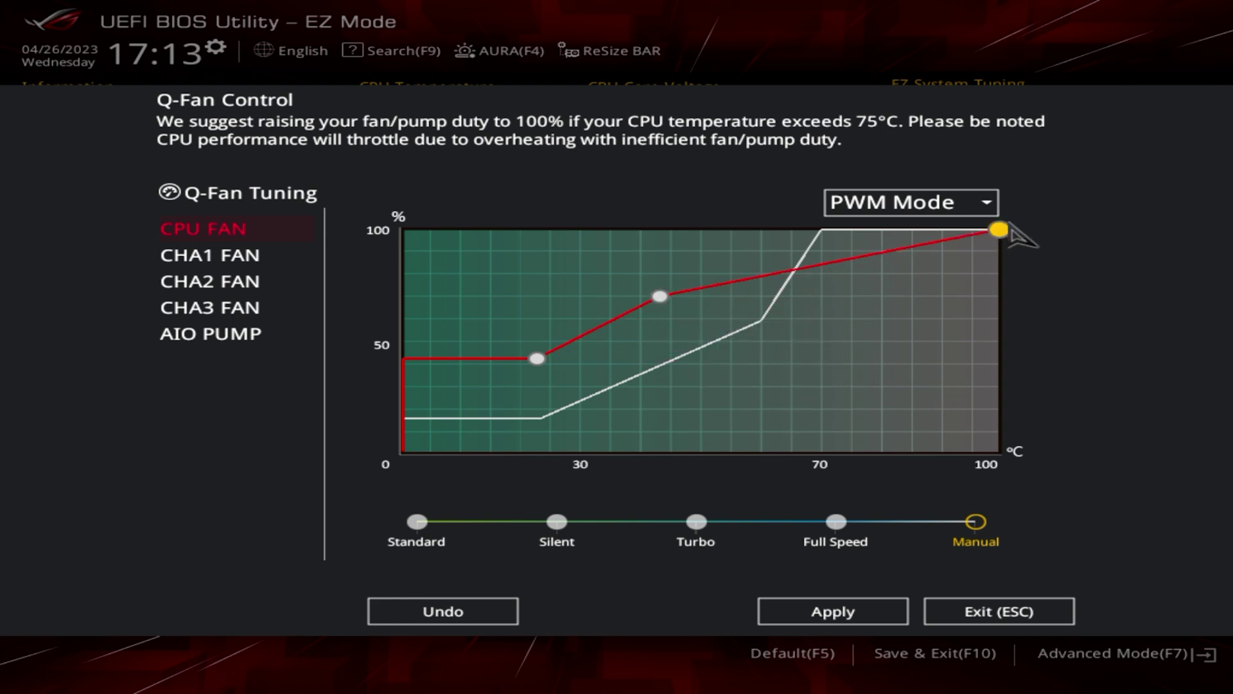
left_click_drag(999, 230, 767, 233)
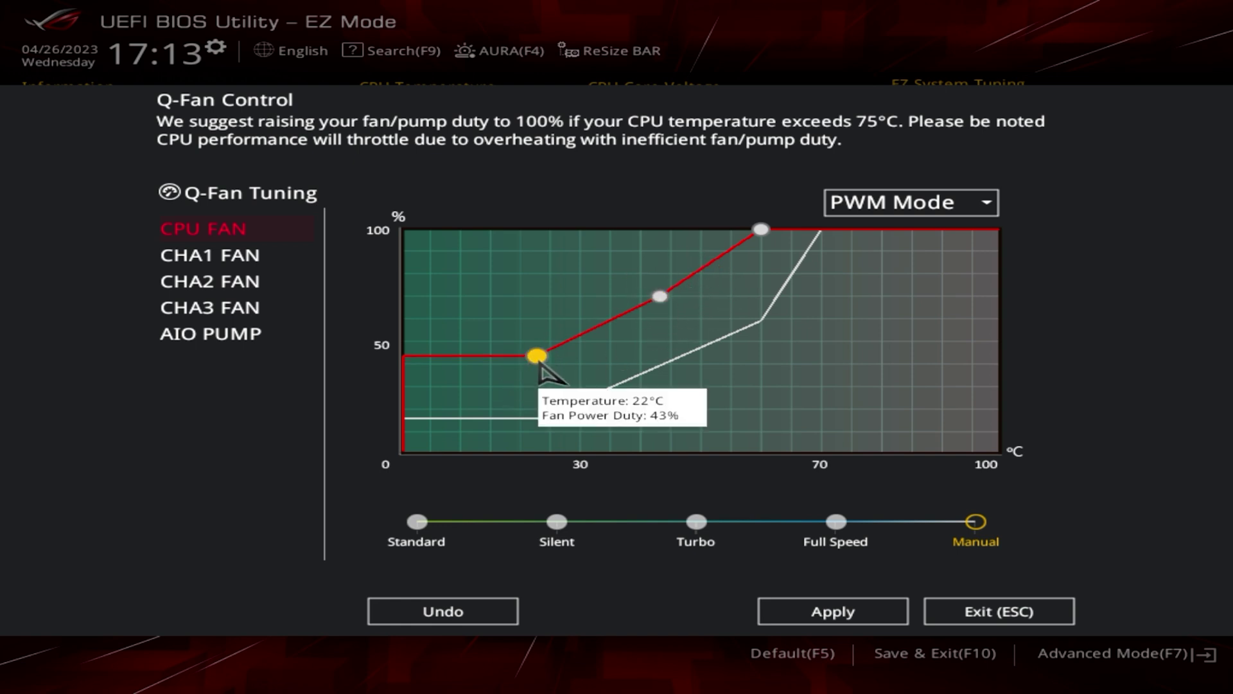
Step: Refine the CPU FAN curve to about 20°C/26%, 55°C and 70°C/100%, then apply it
left_click_drag(540, 368, 521, 413)
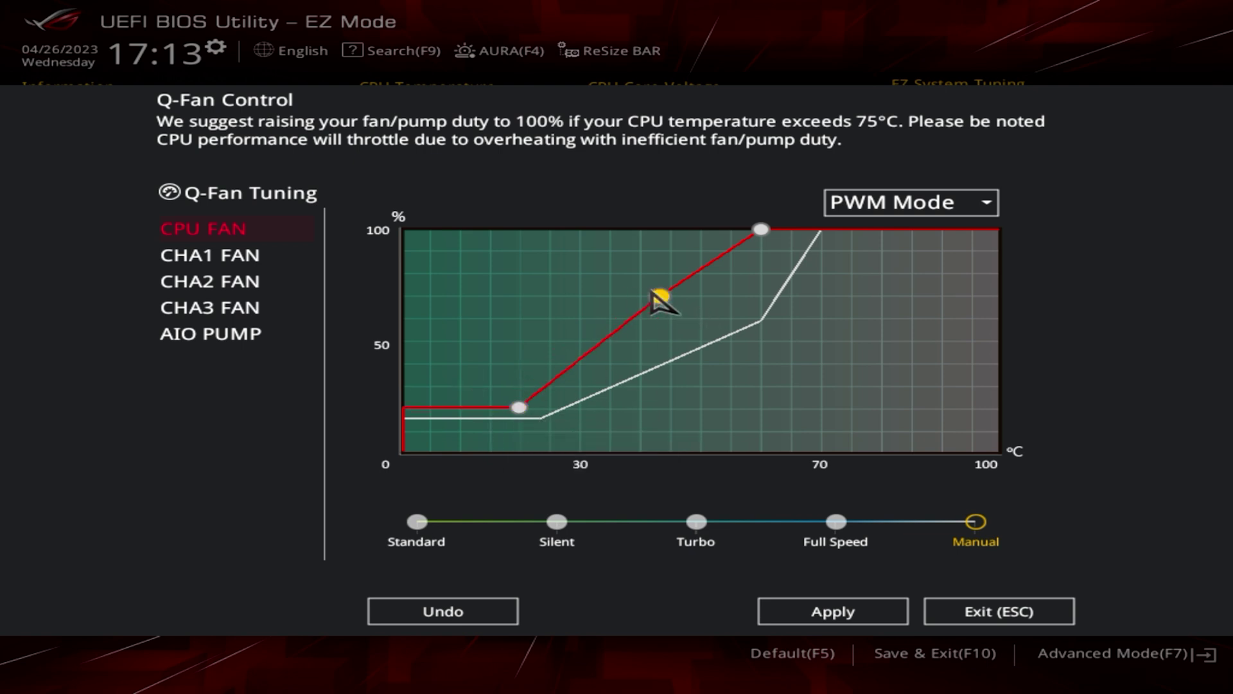
left_click_drag(665, 302, 771, 337)
left_click_drag(760, 229, 824, 234)
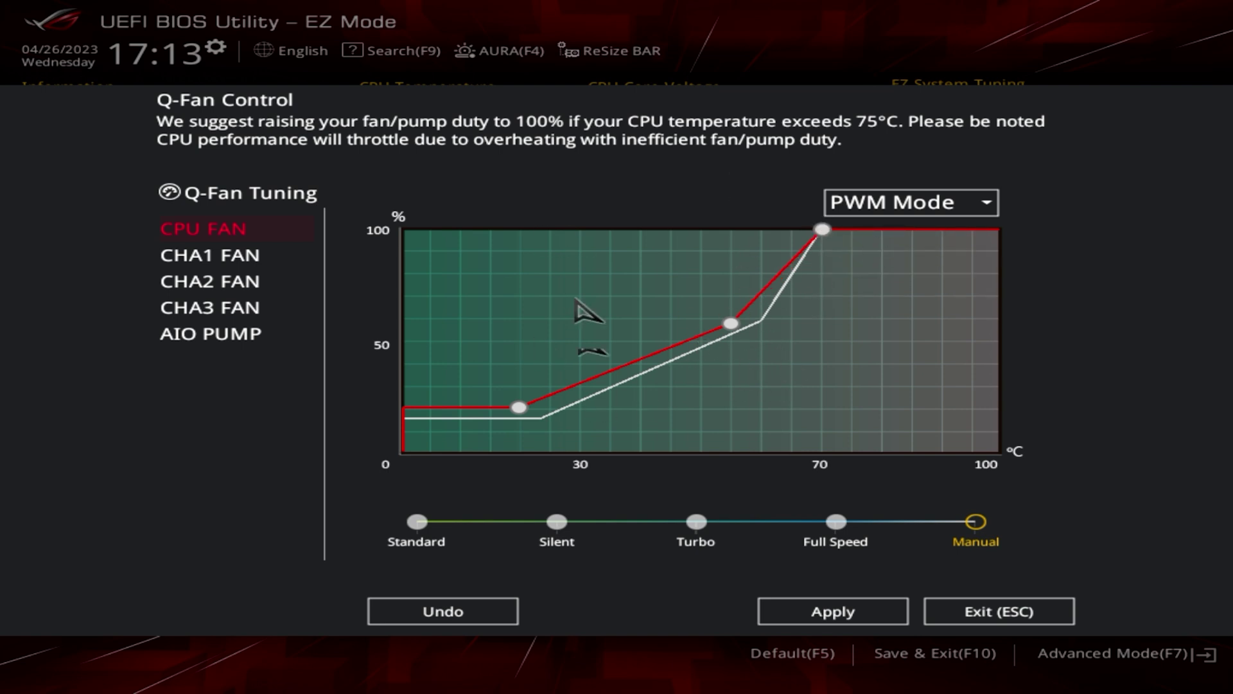
left_click(835, 615)
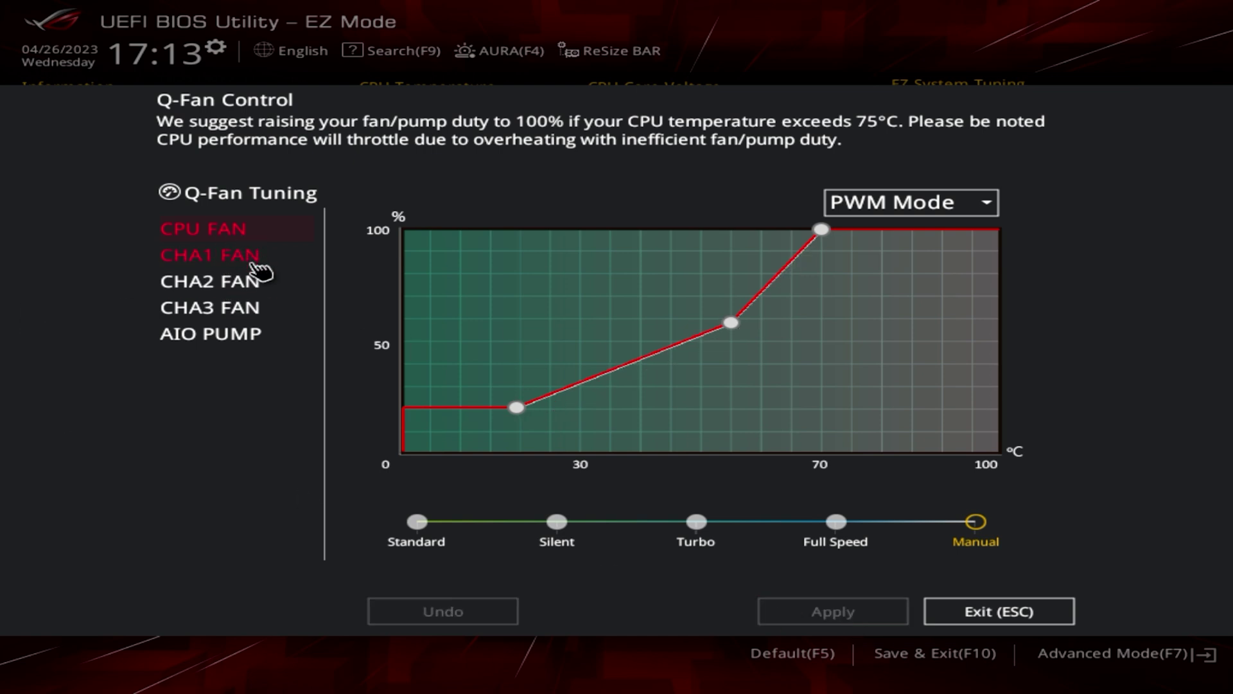
Step: Switch CHA1, CHA2 and CHA3 FAN to the Manual profile and exit to the EZ Mode overview
left_click(252, 257)
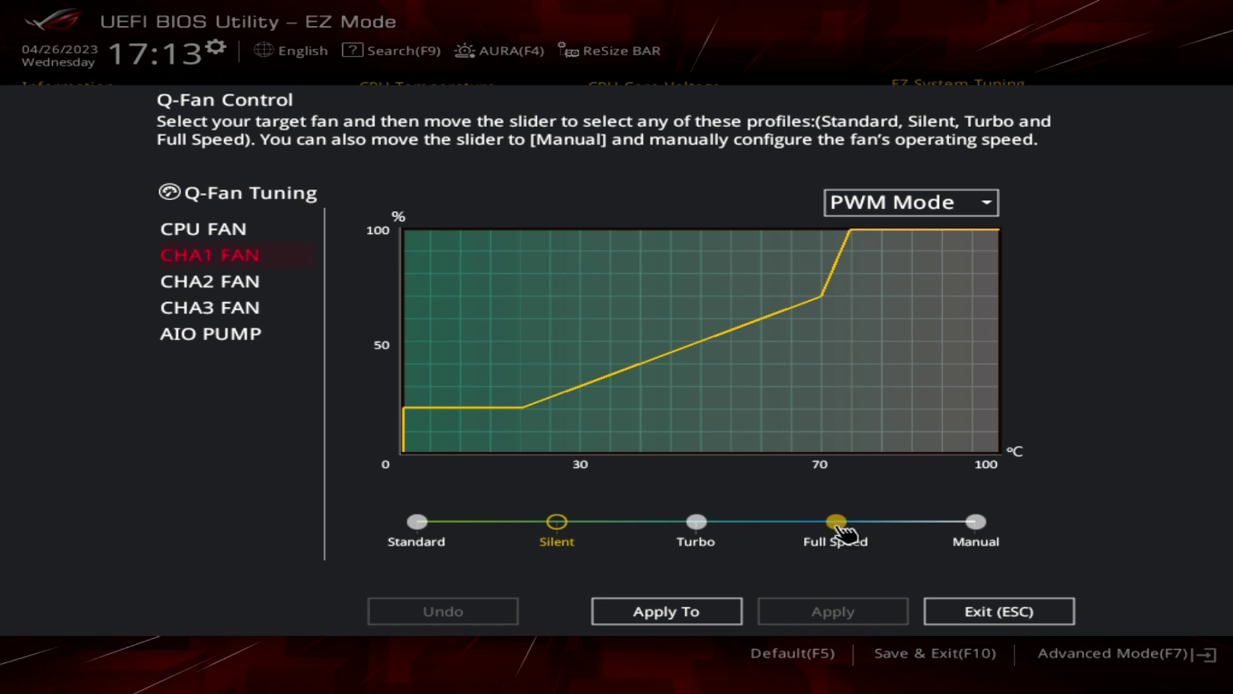
left_click(989, 530)
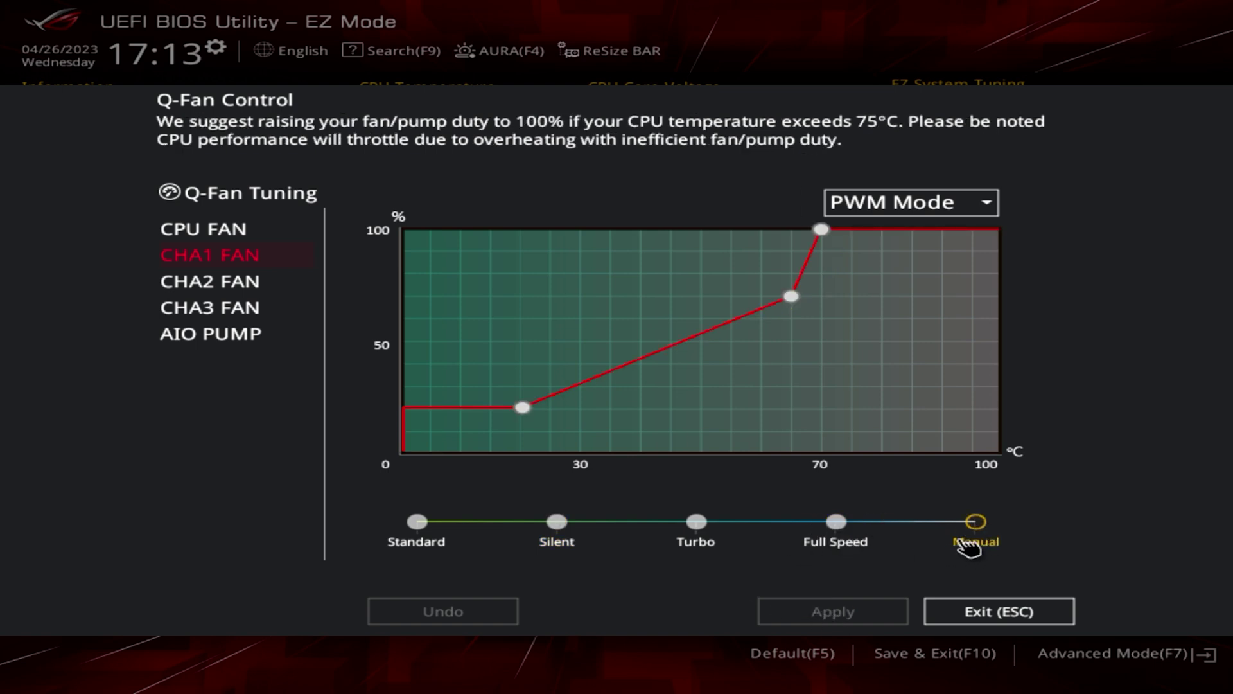
left_click(216, 286)
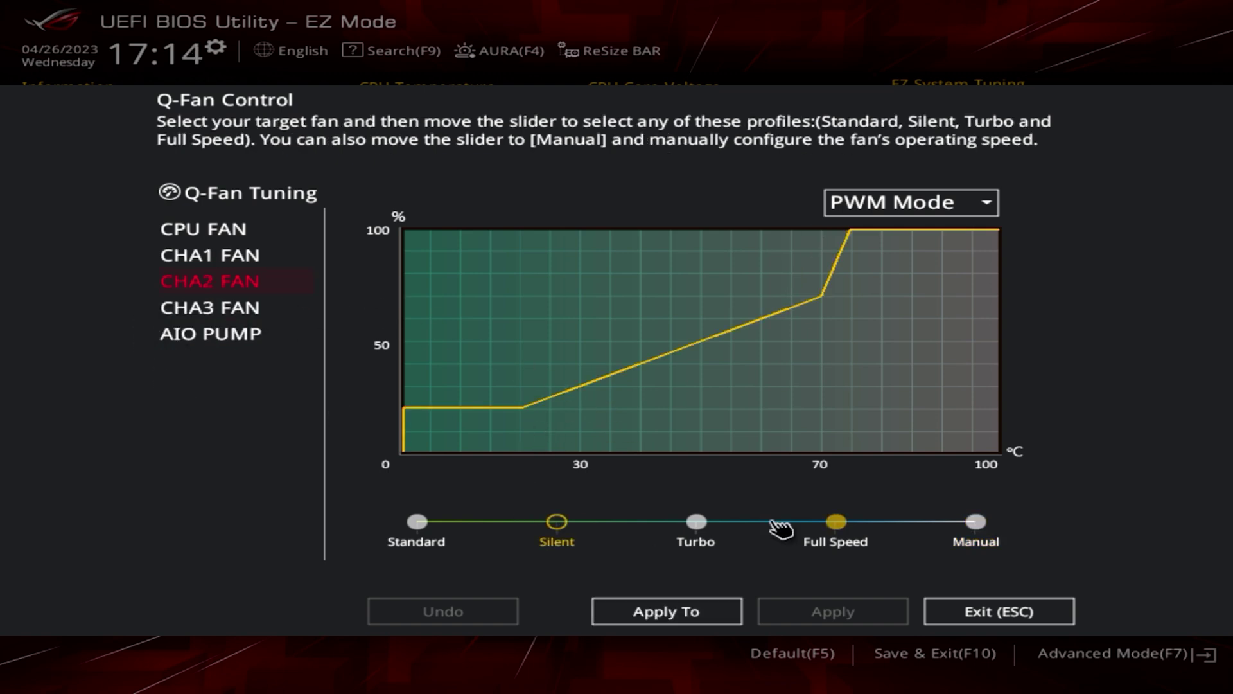
left_click(975, 522)
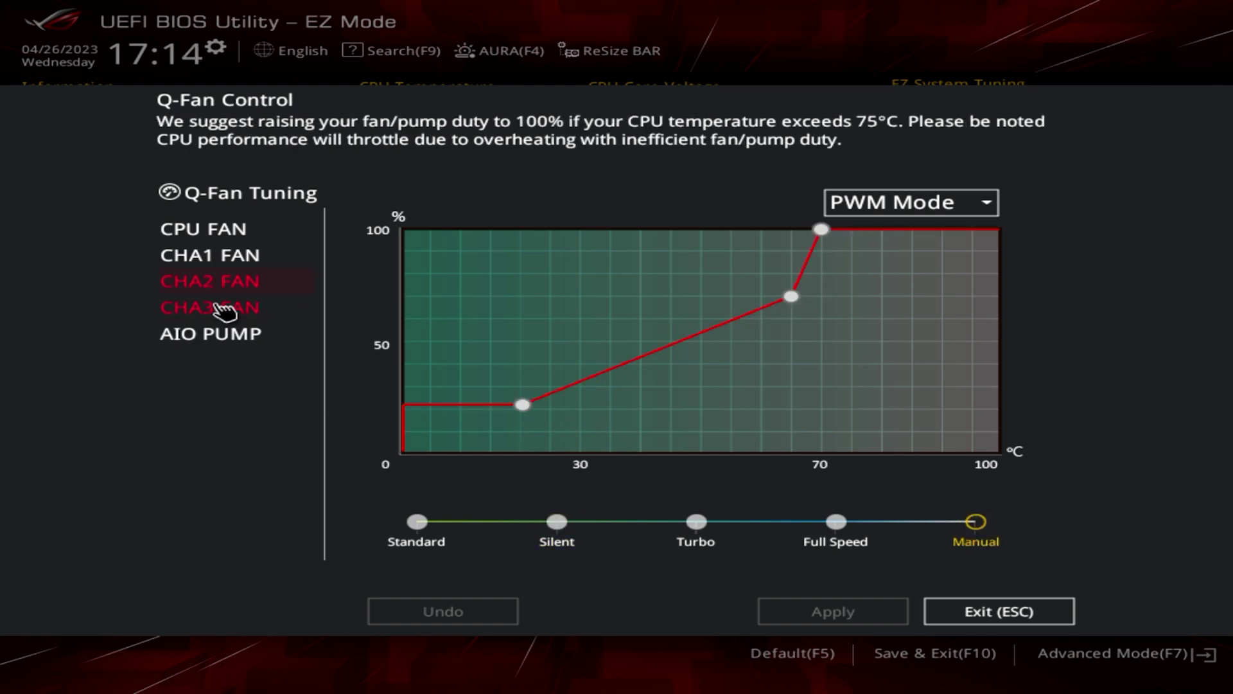
left_click(226, 310)
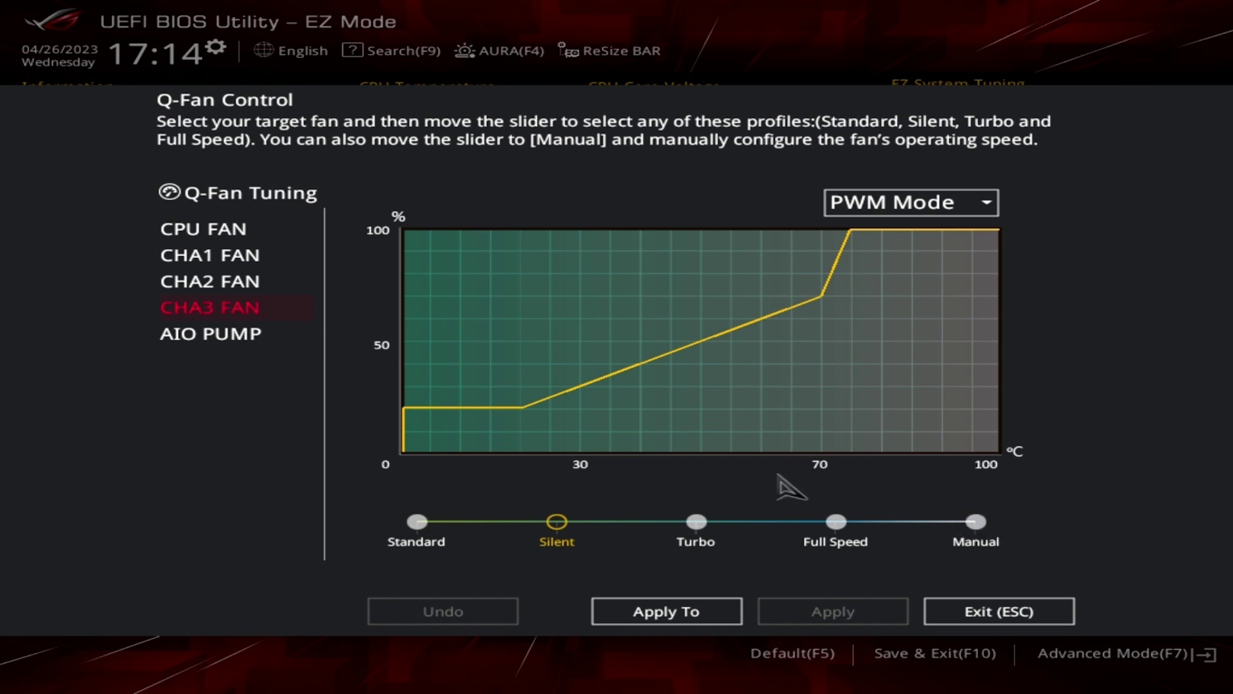
left_click(973, 523)
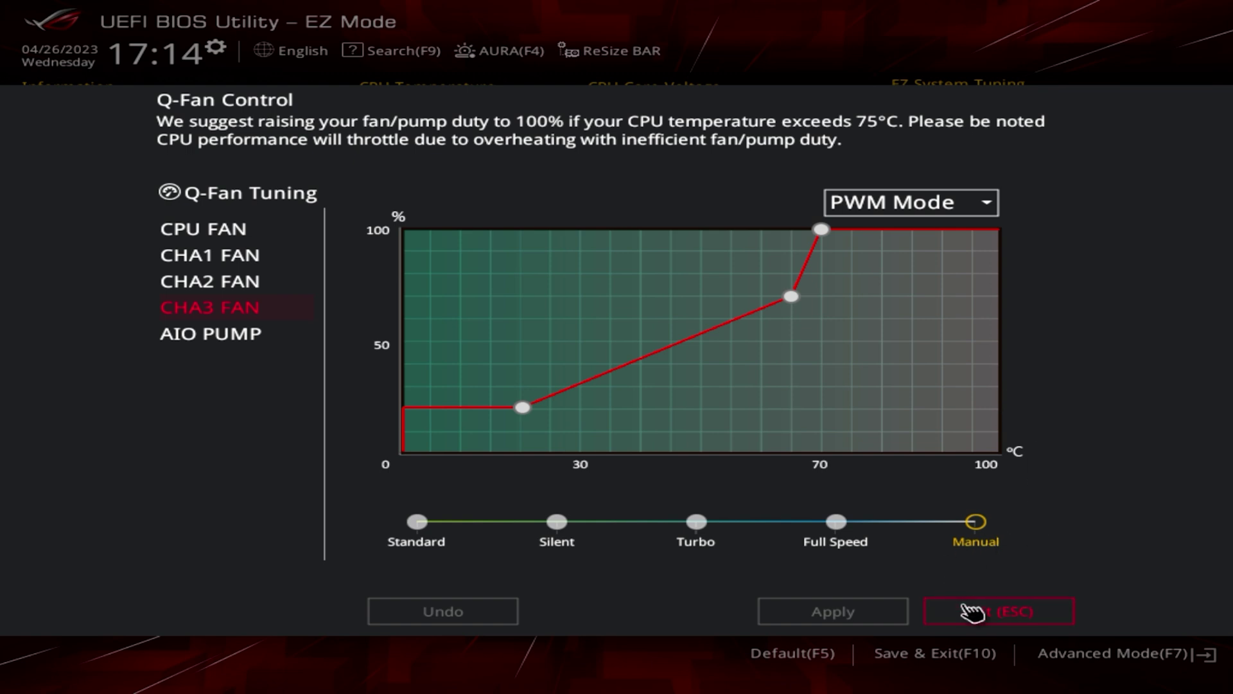
left_click(991, 618)
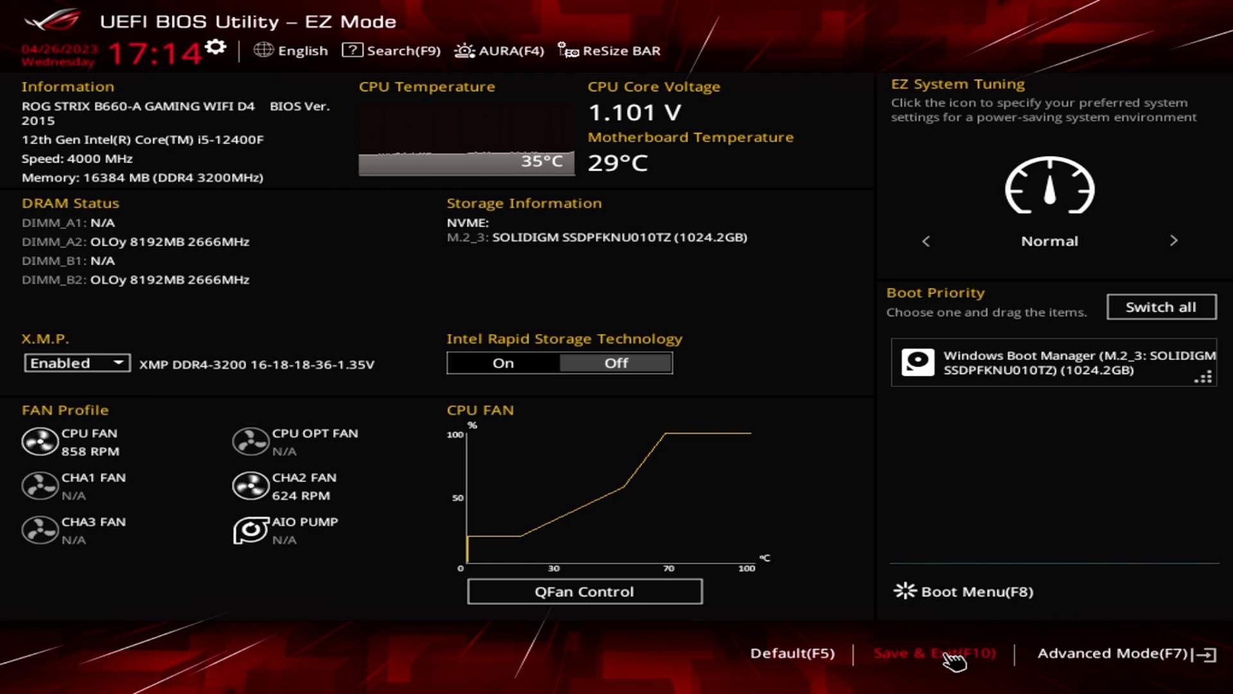
Step: Save the fan settings with Save & Exit (F10) and restart into Windows
left_click(951, 655)
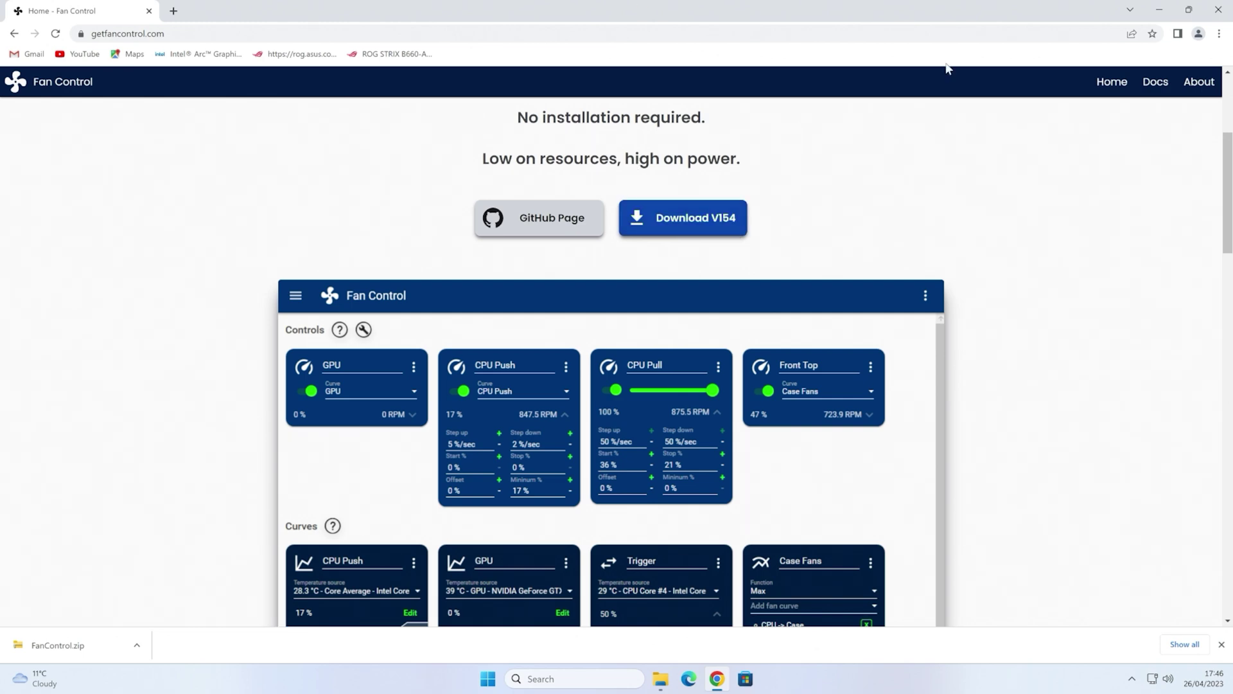
Step: Restore down and minimize the Chrome window to reveal the Windows 11 desktop
left_click(1188, 10)
left_click(1105, 86)
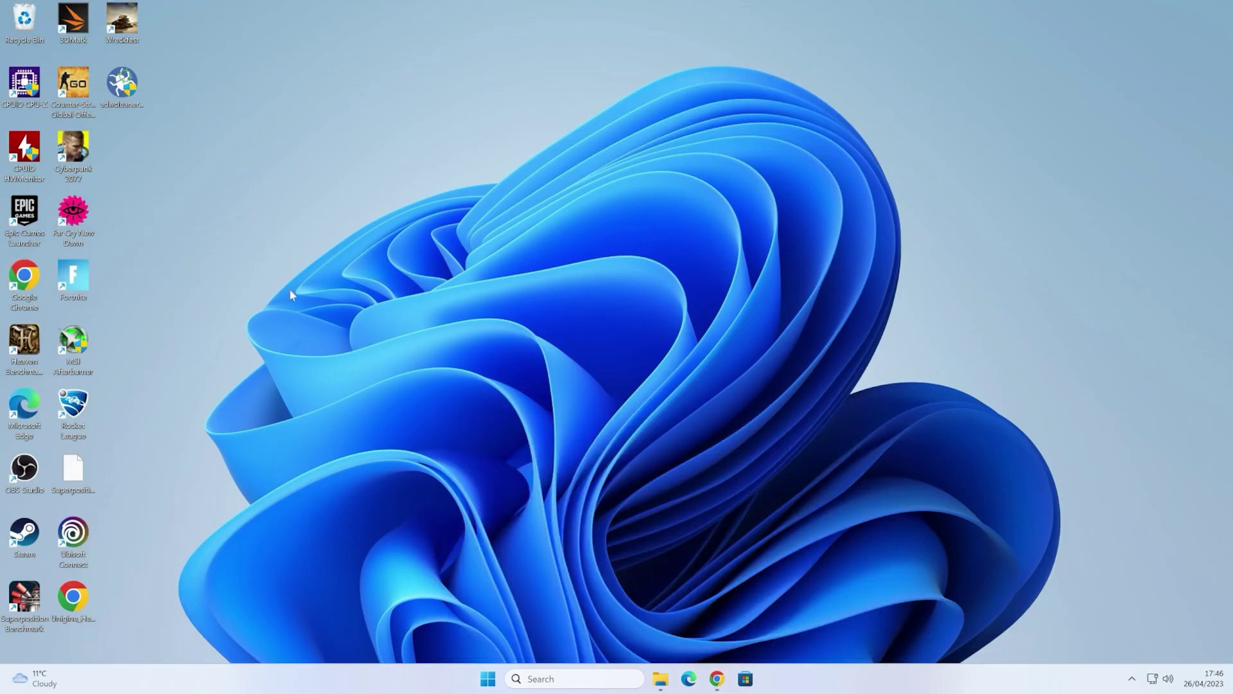
Step: Extract FanControl.zip in the Downloads folder
left_click(661, 678)
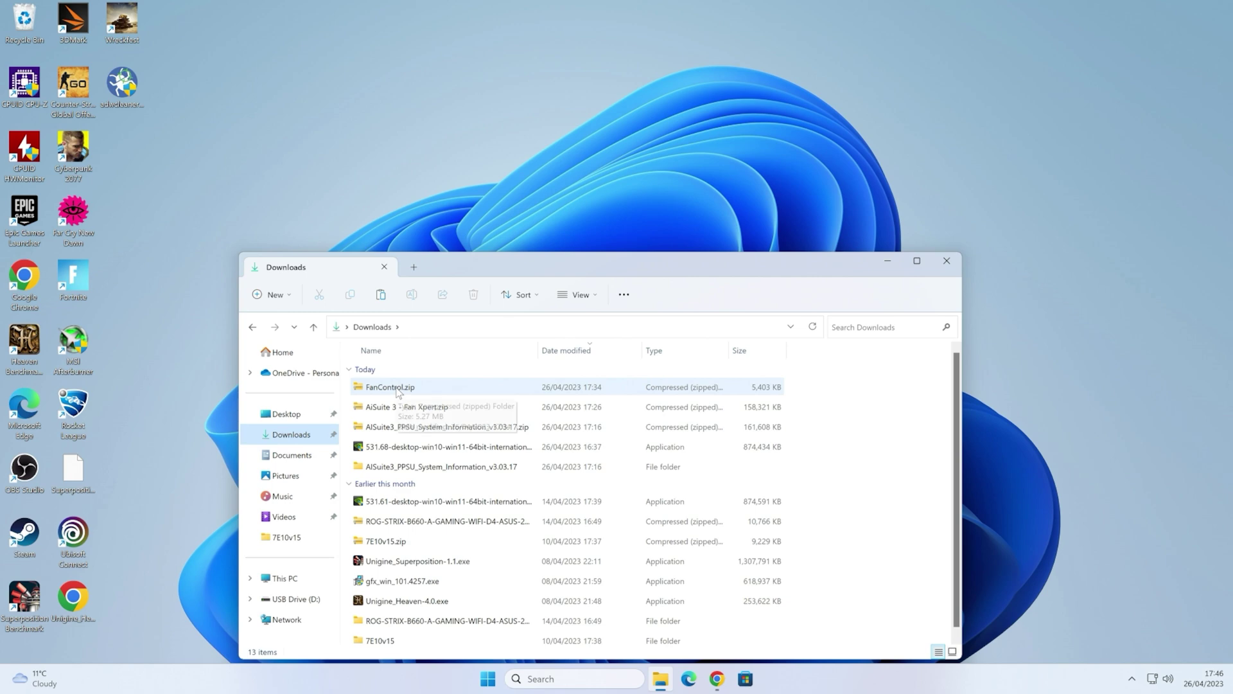
right_click(399, 393)
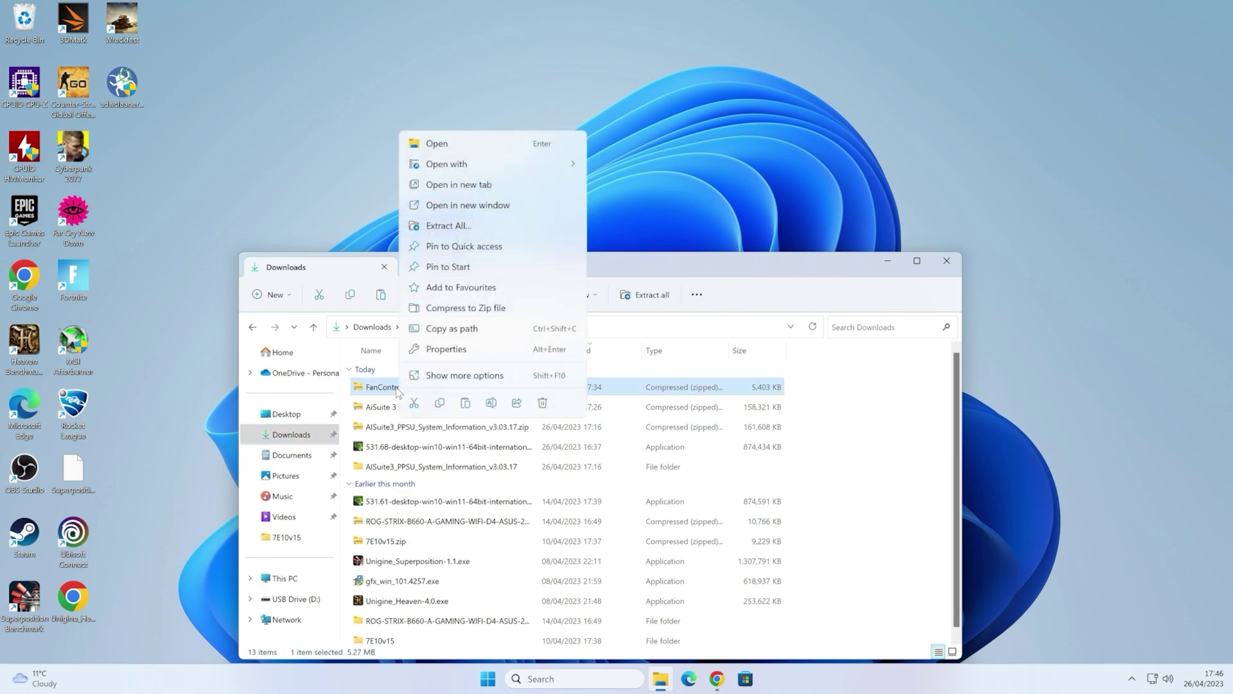
left_click(448, 226)
left_click(715, 470)
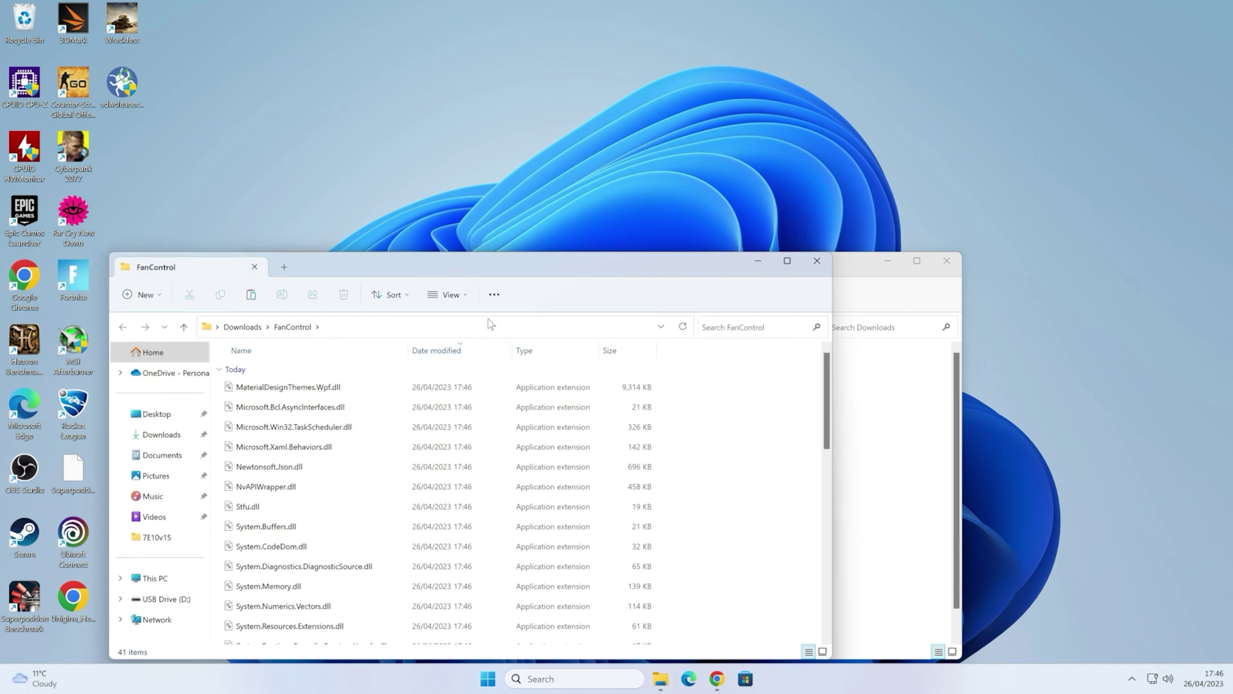
Step: Run FanControl.exe from the extracted FanControl folder
left_click_drag(485, 275, 683, 133)
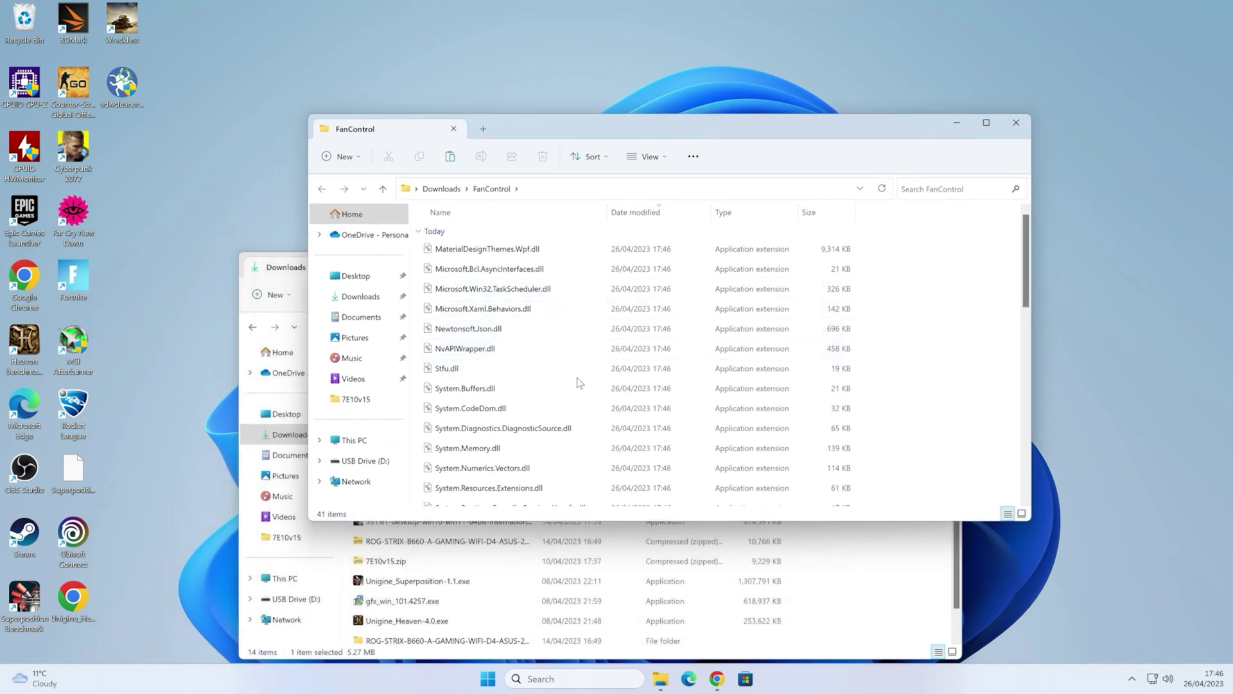
scroll(569, 385, "down", 5)
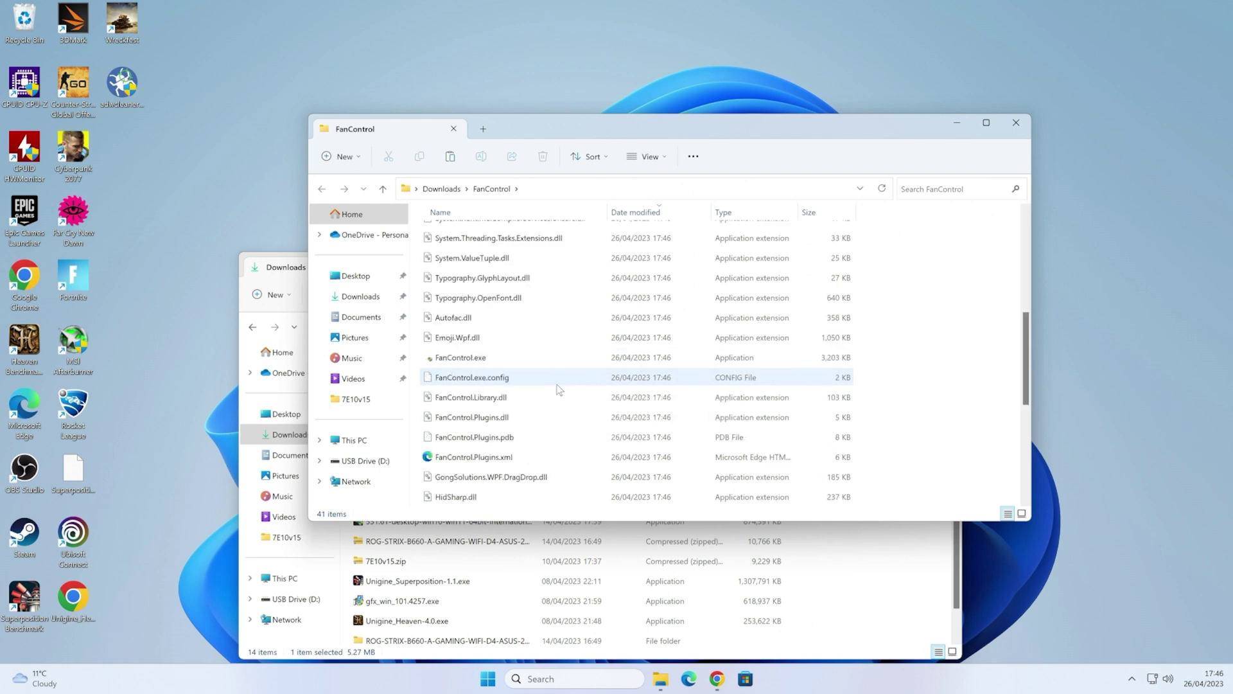
scroll(558, 389, "down", 3)
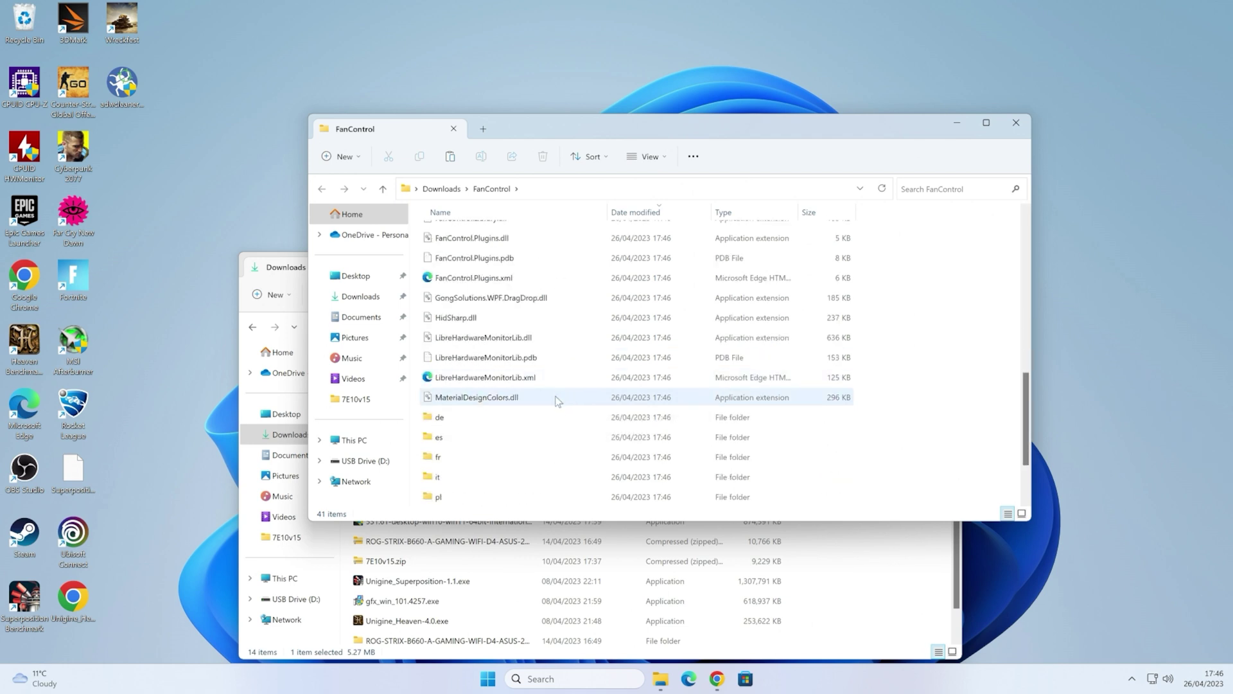
scroll(559, 392, "up", 3)
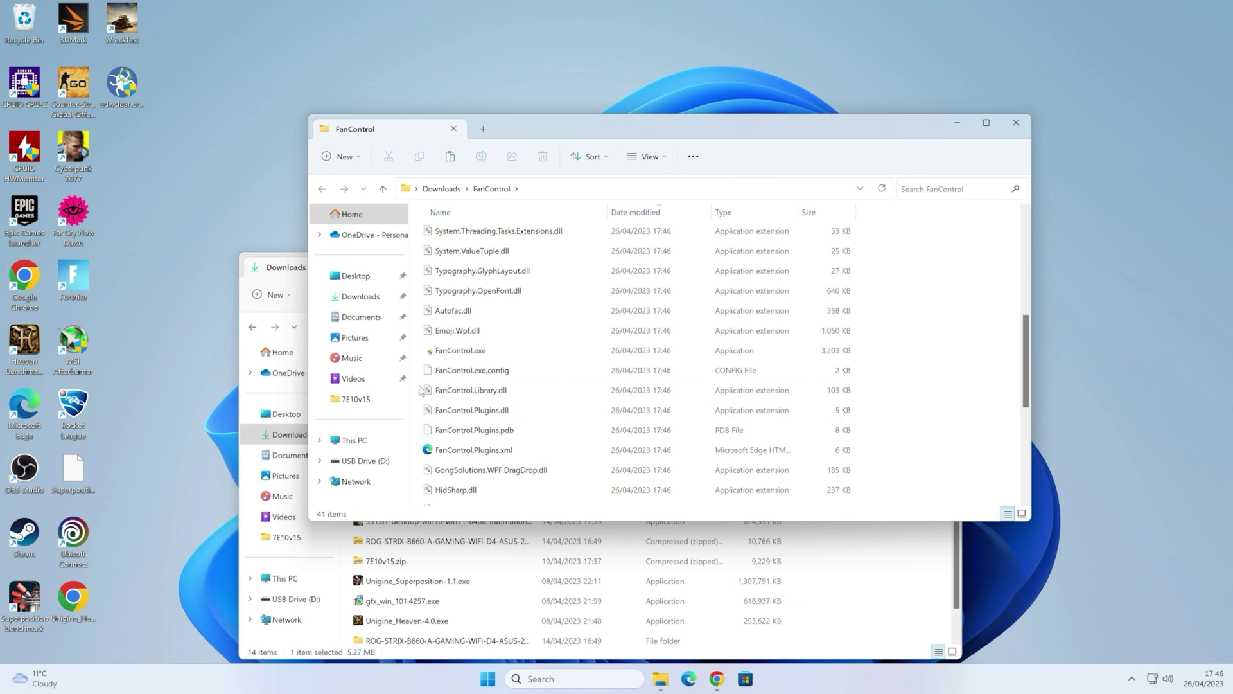
double_click(454, 352)
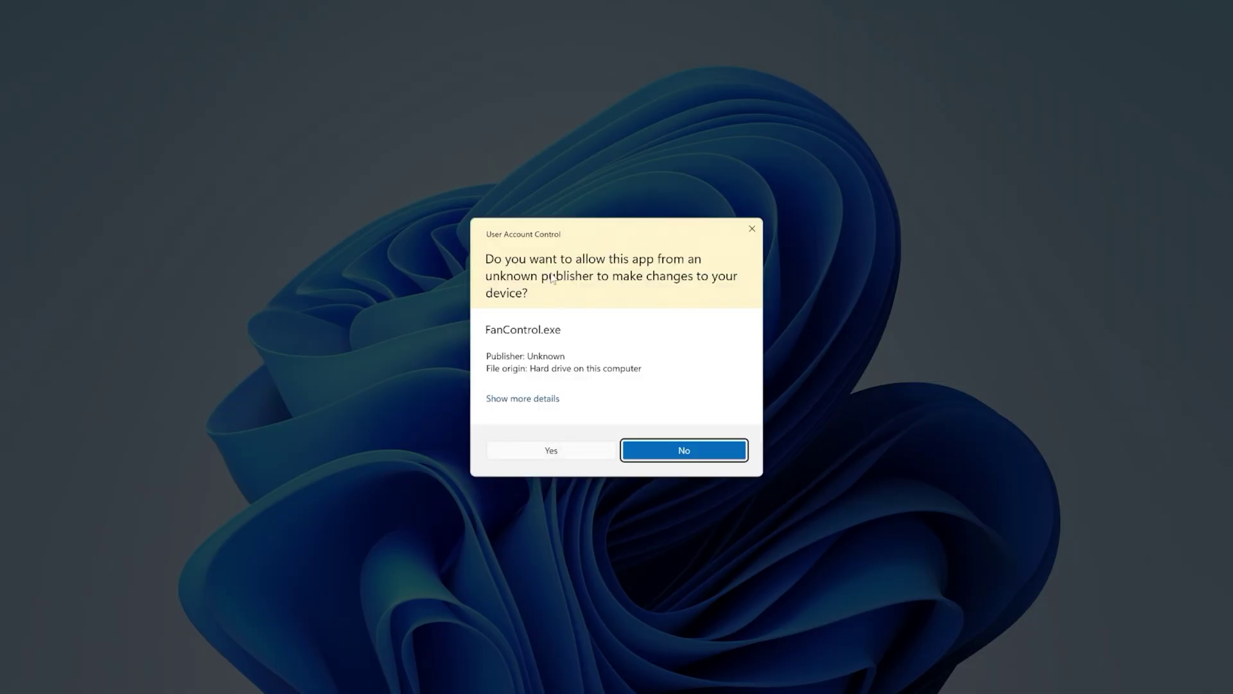
Step: Allow Fan Control to run, start assisted setup, and accept the Motherboard, CPU, GPU and Embedded EC sensor sources
left_click(540, 451)
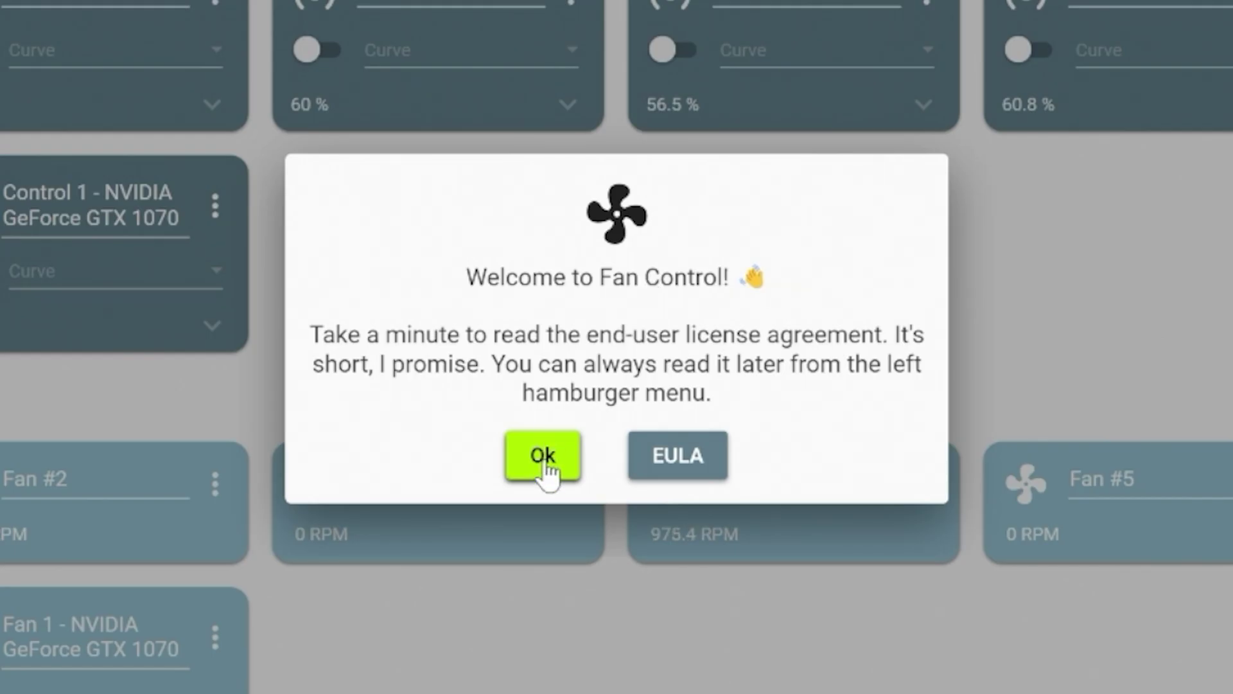
left_click(545, 460)
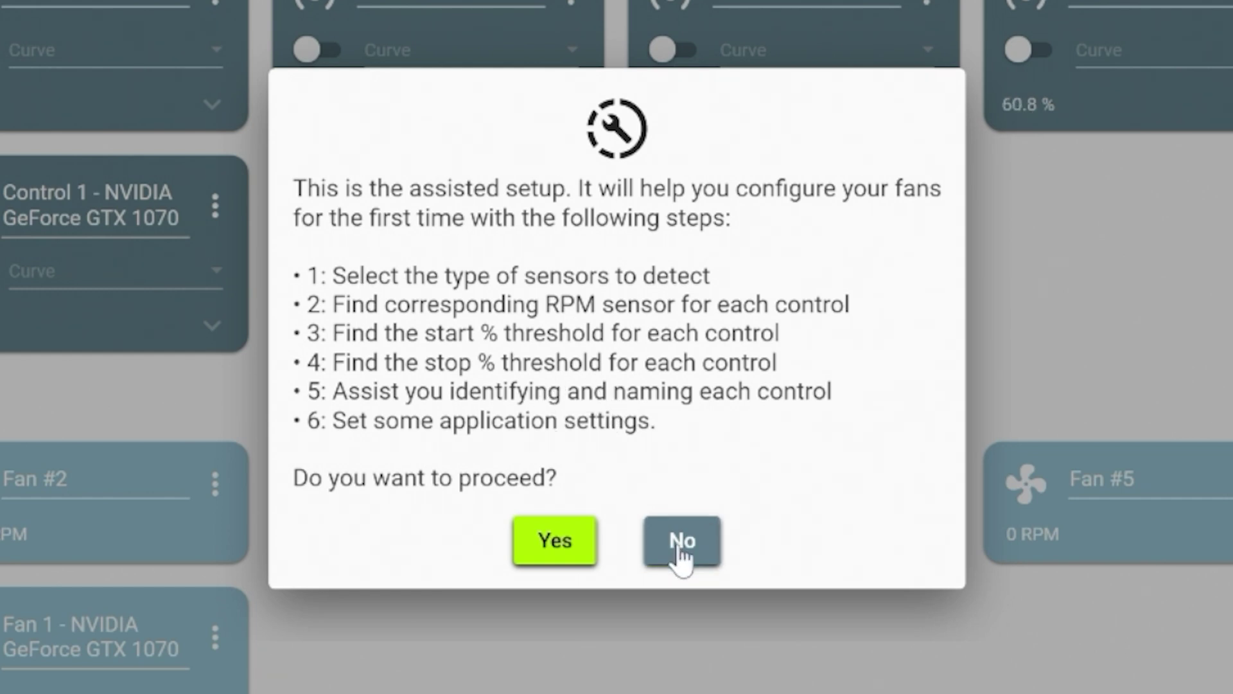
left_click(543, 546)
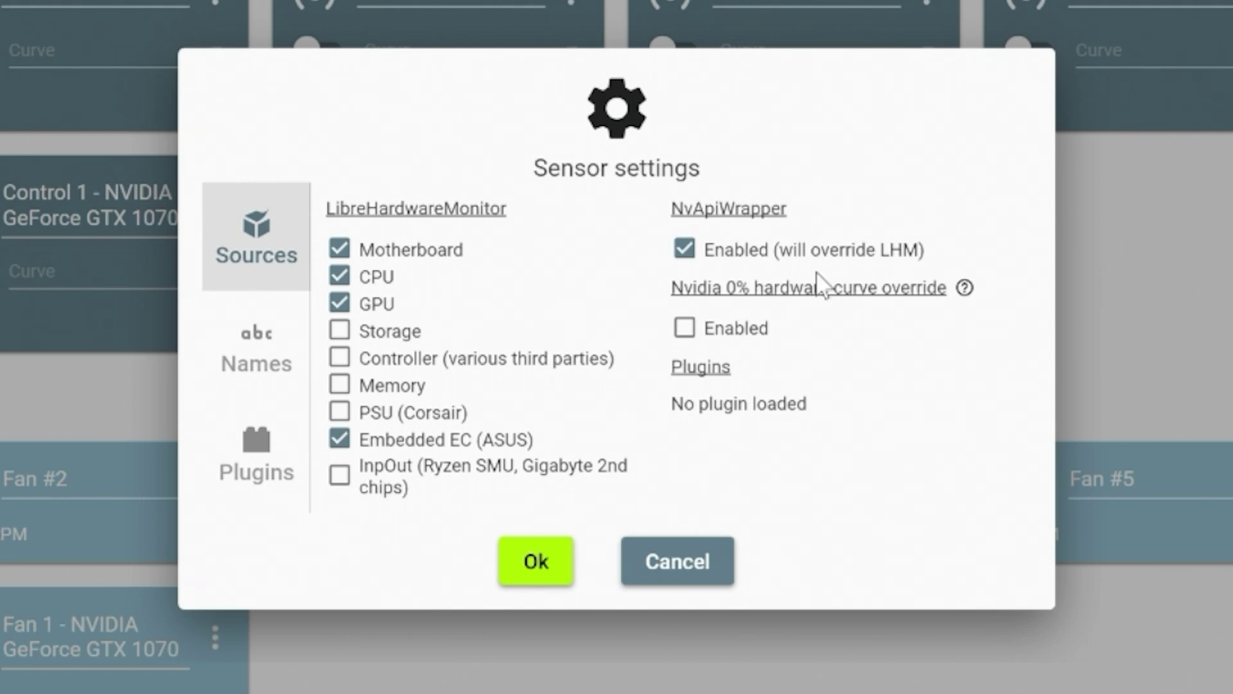
left_click(537, 570)
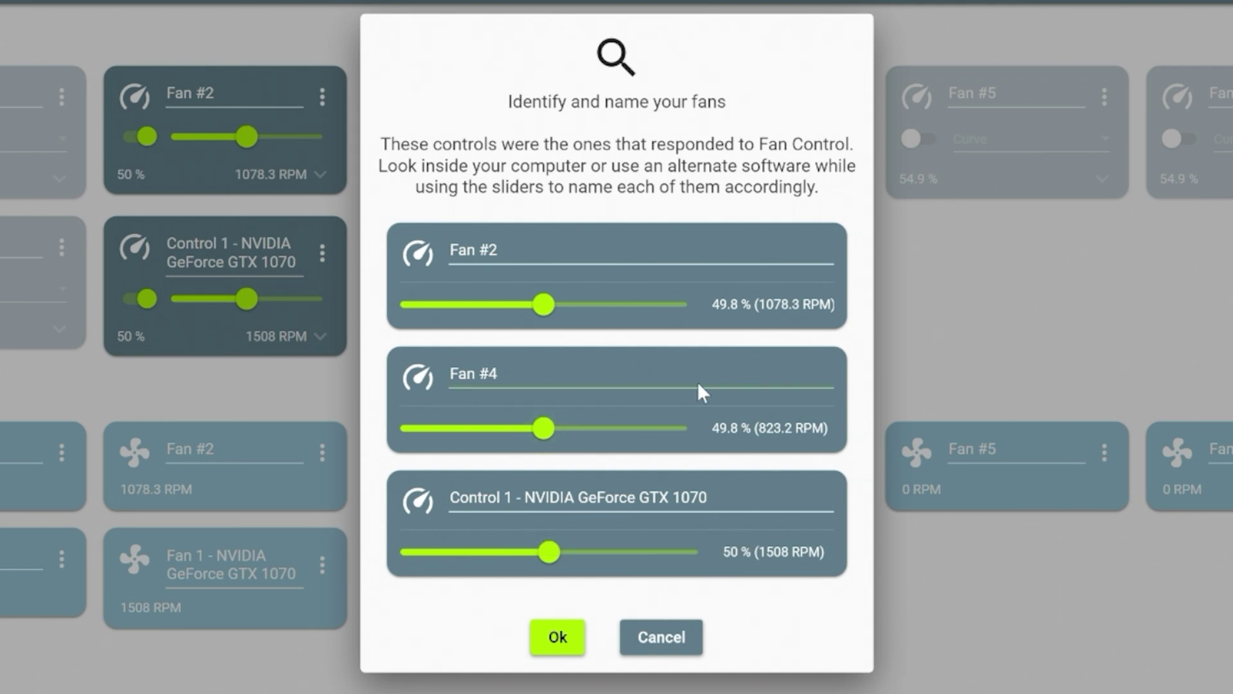
Step: Identify Fan #2 at full speed, rename it CPU, and lower it to 37%
mouse_move(541, 307)
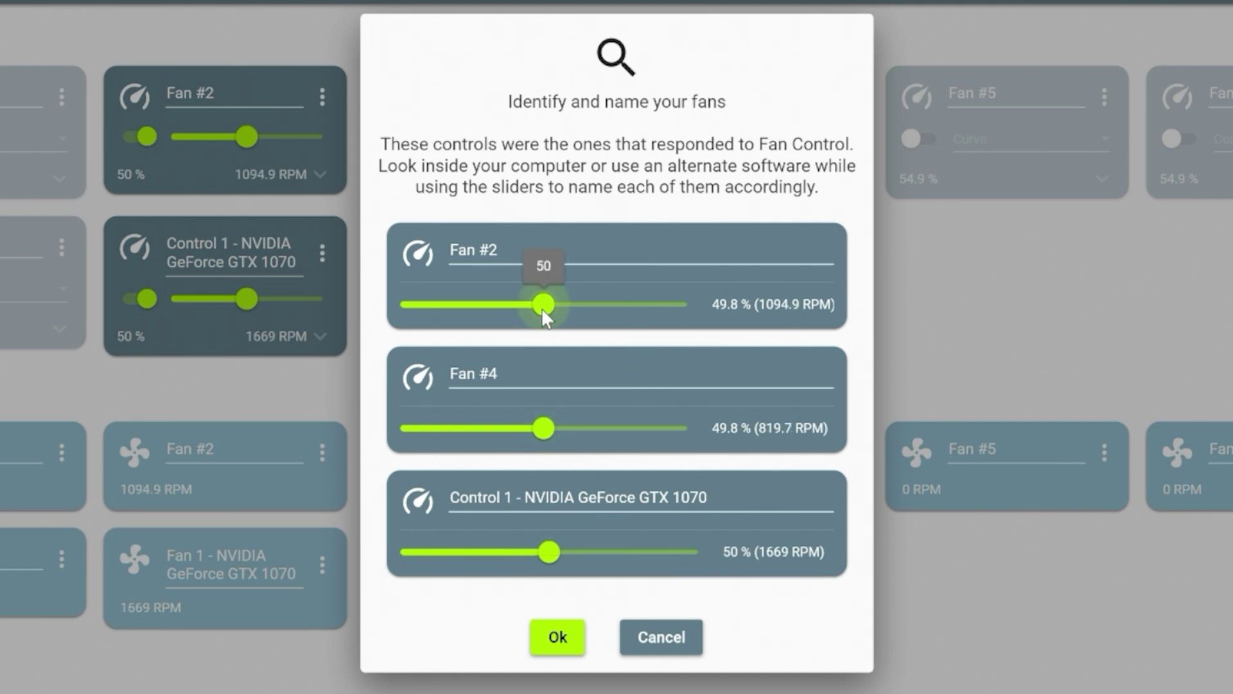
left_click_drag(541, 307, 681, 307)
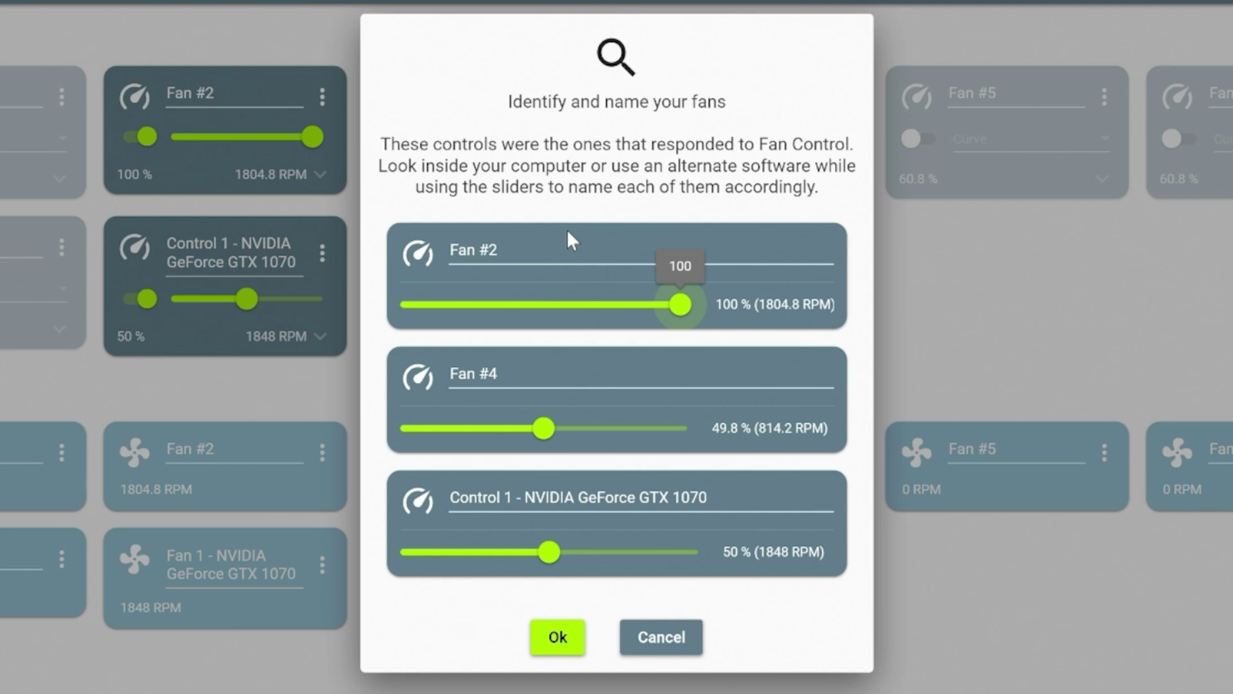
left_click_drag(498, 251, 443, 257)
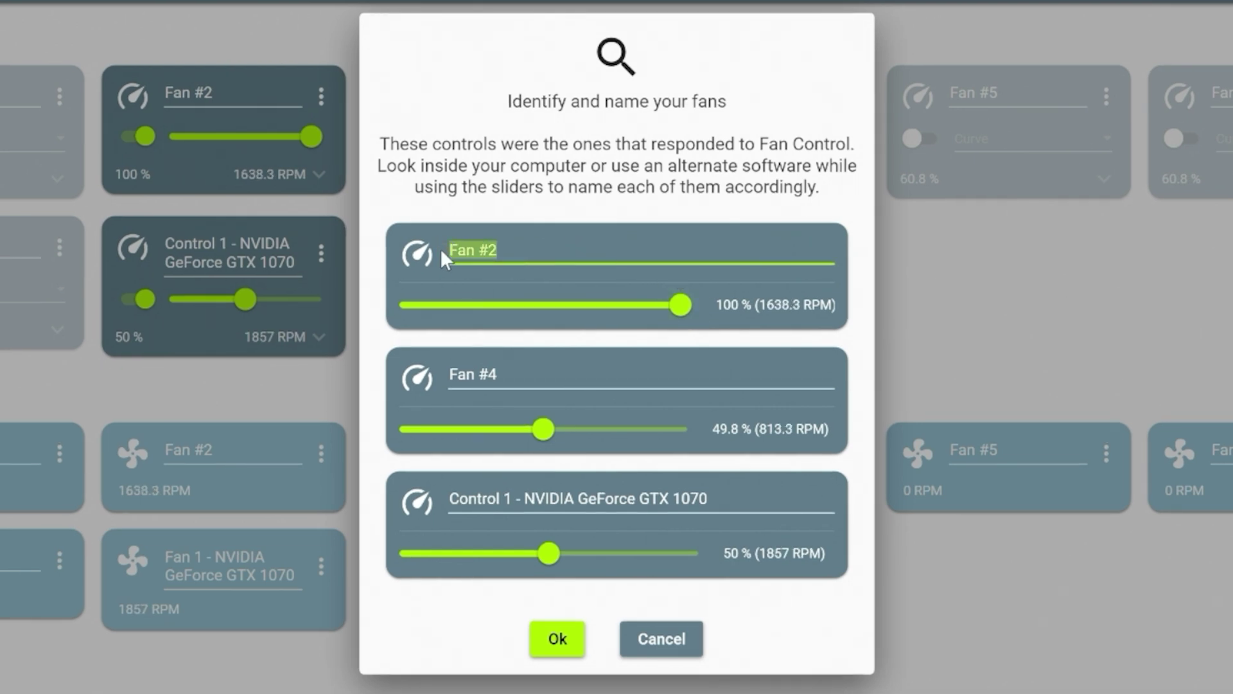
type("CP")
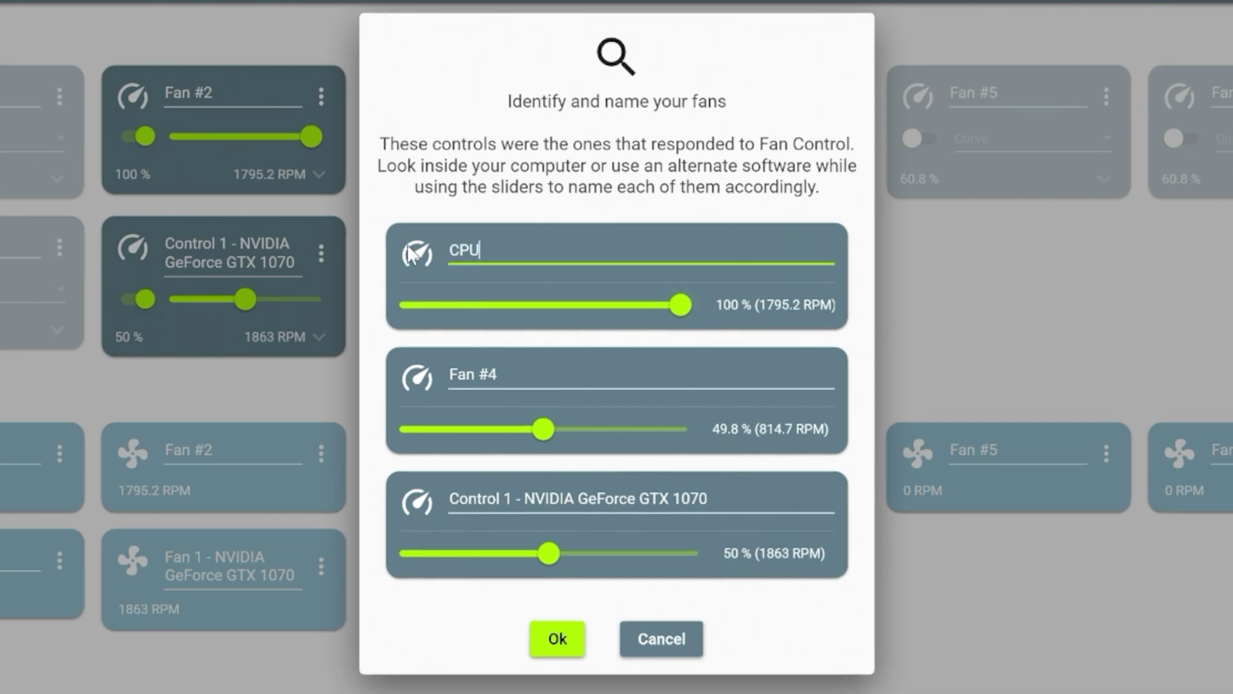
type("U")
left_click_drag(674, 303, 509, 304)
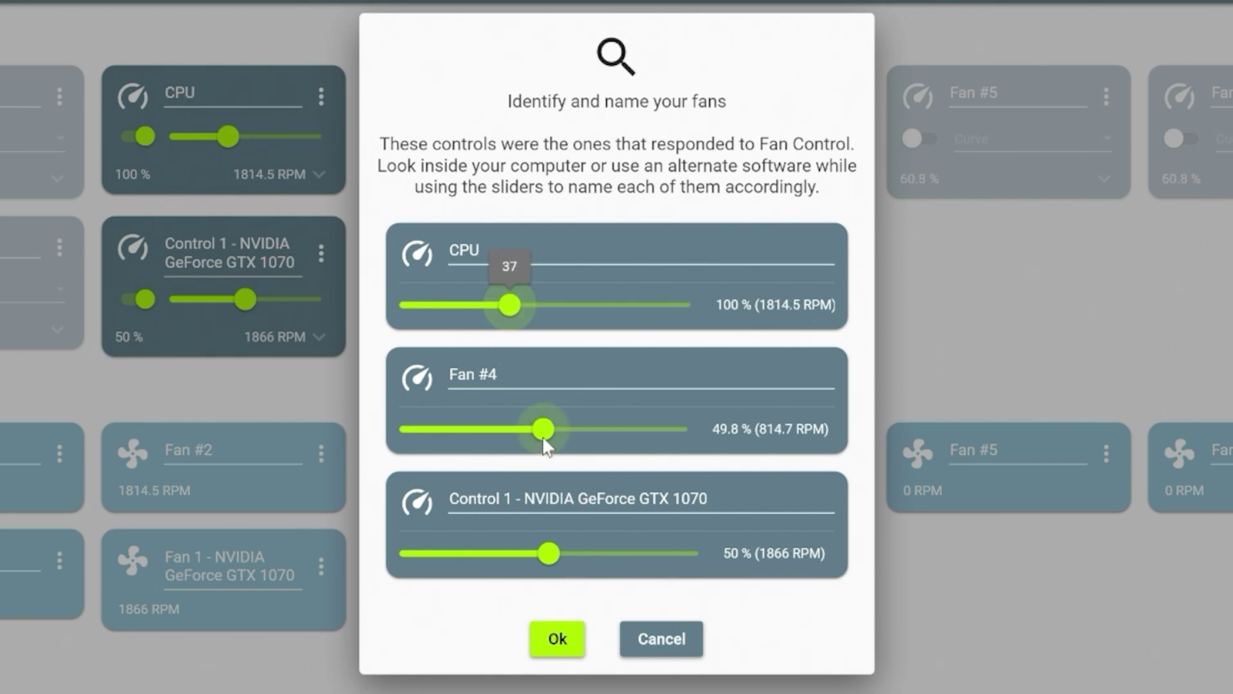
Step: Identify Fan #4, rename it Chassis Fans, lower it to about 34%, and finish naming
left_click_drag(543, 439, 751, 435)
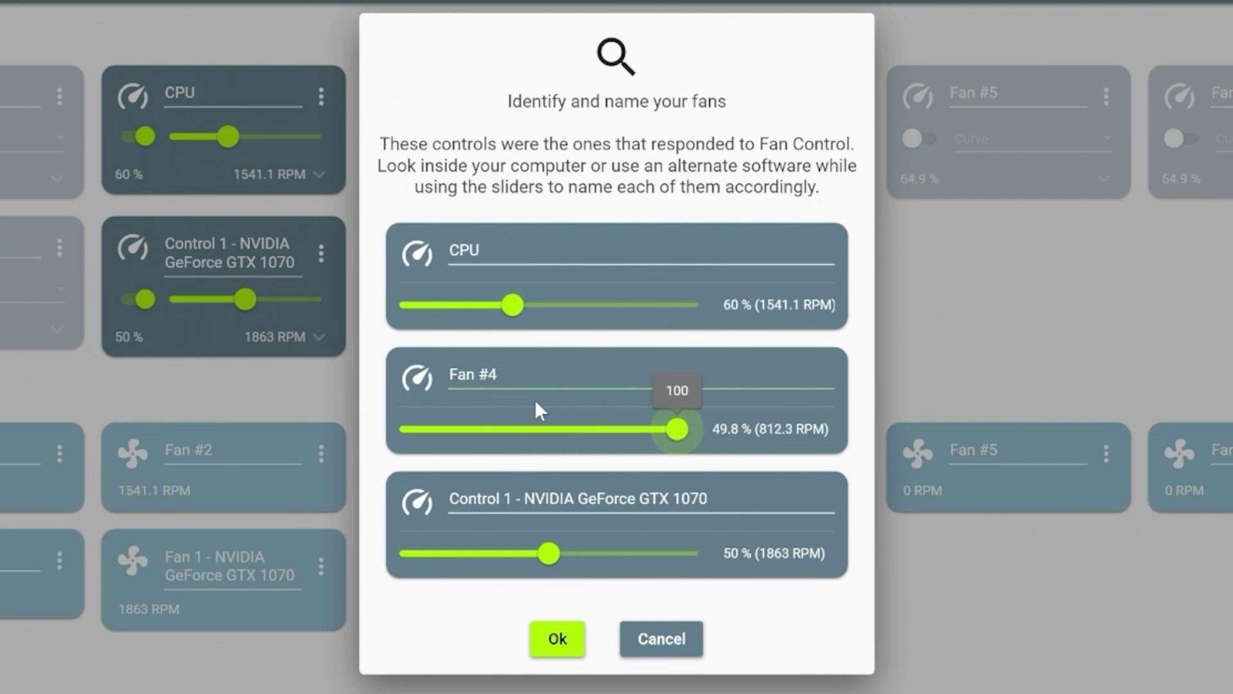
left_click(571, 370)
type("Ch")
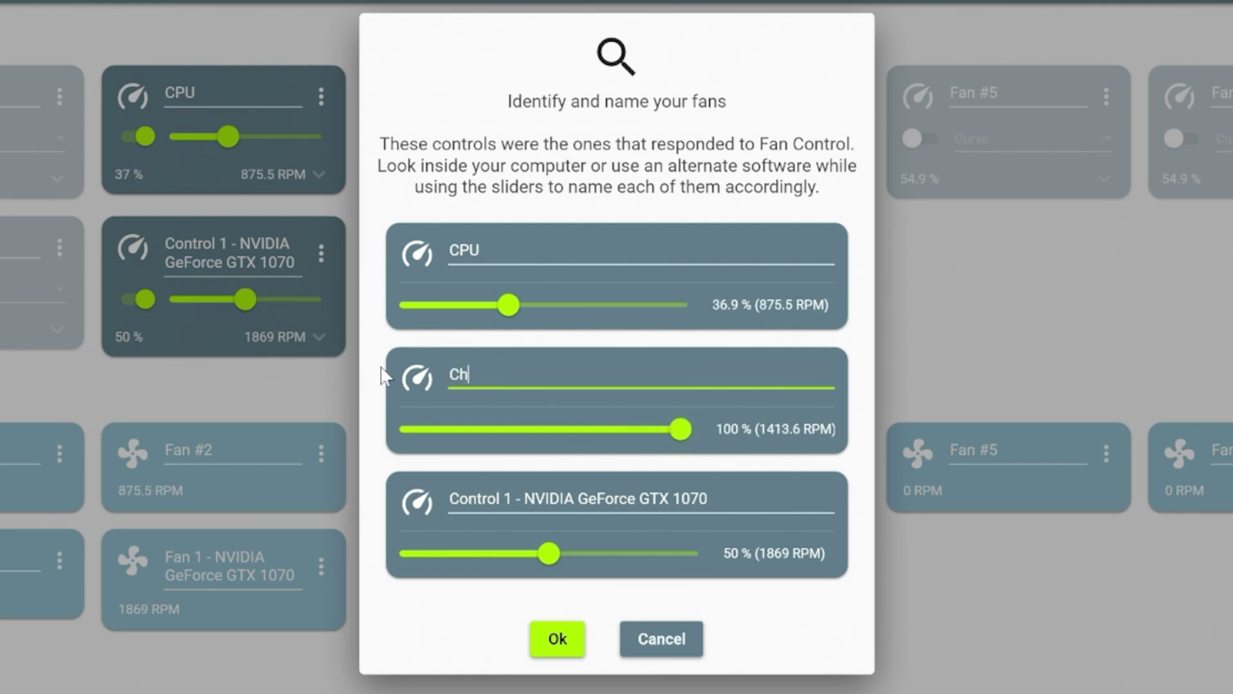
type("assis Fans")
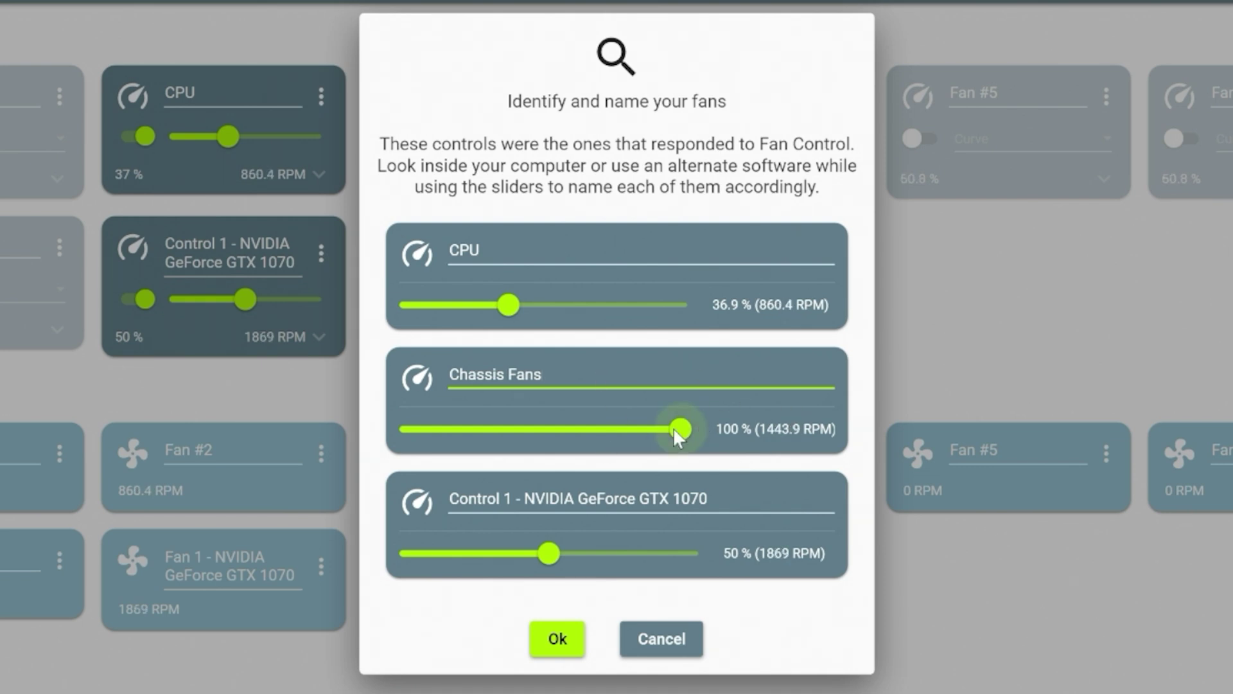
left_click_drag(679, 435, 594, 430)
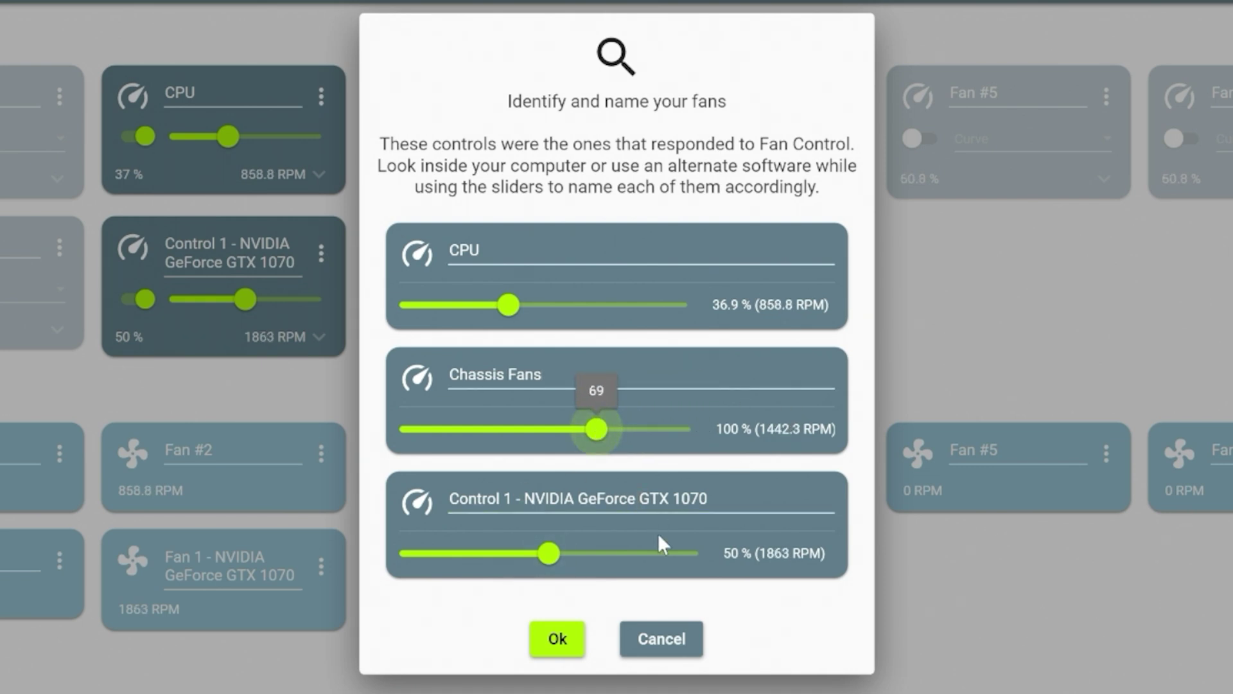
left_click(646, 505)
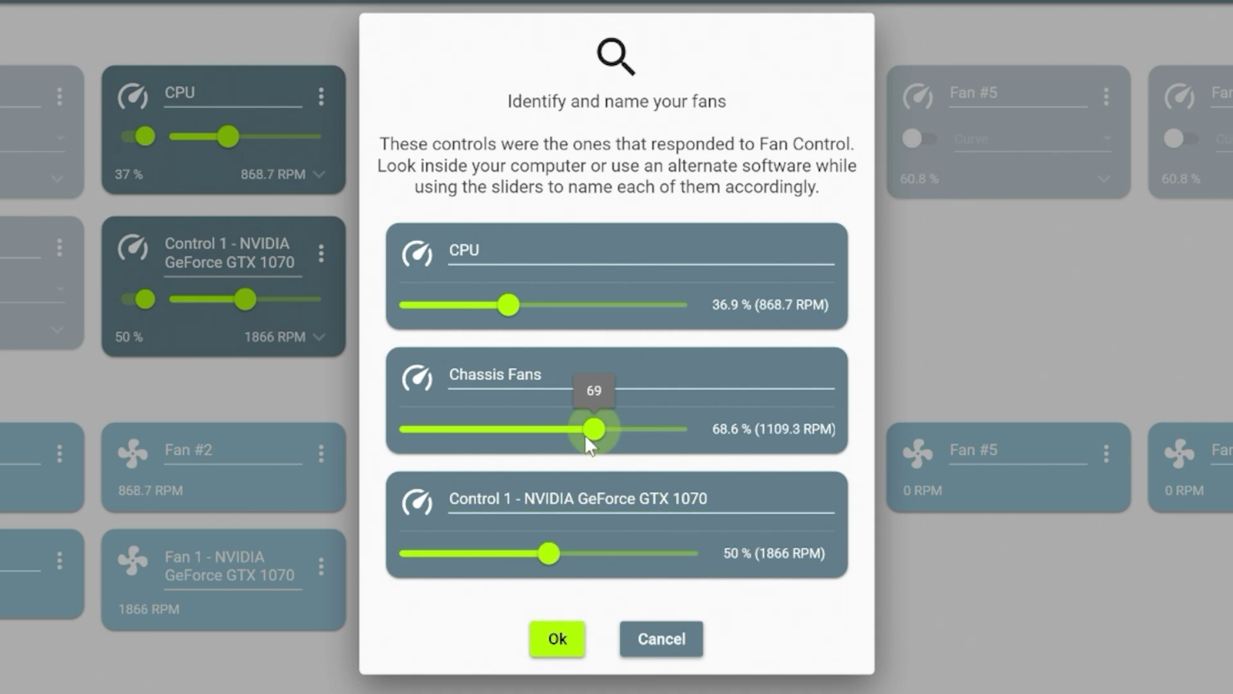
left_click_drag(585, 434, 492, 431)
left_click(557, 647)
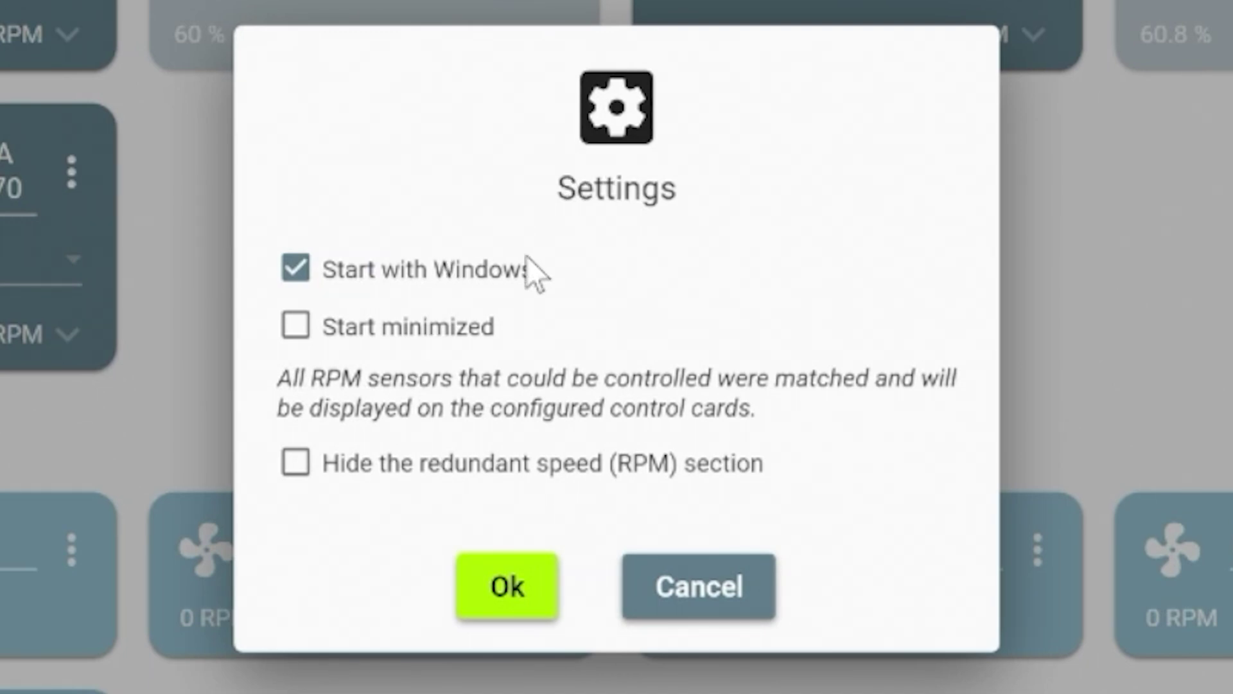
Step: Turn on Start minimized and hide the redundant RPM section, then confirm the settings
left_click(295, 334)
left_click(297, 470)
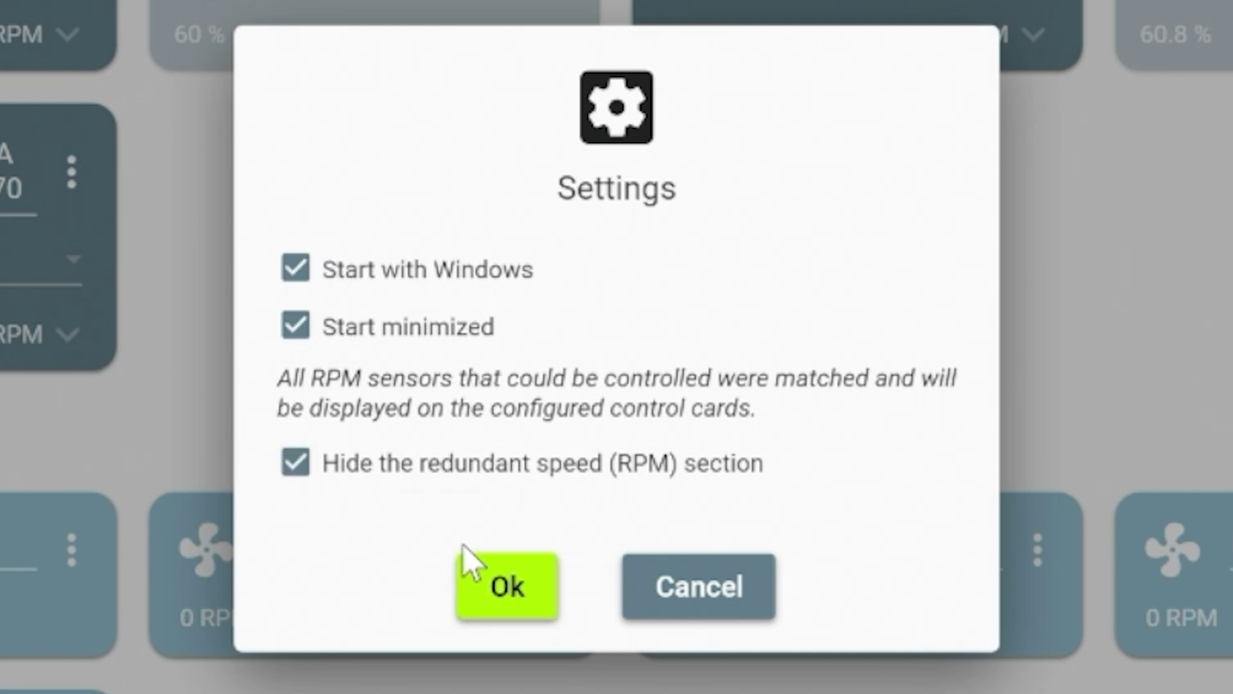
left_click(501, 589)
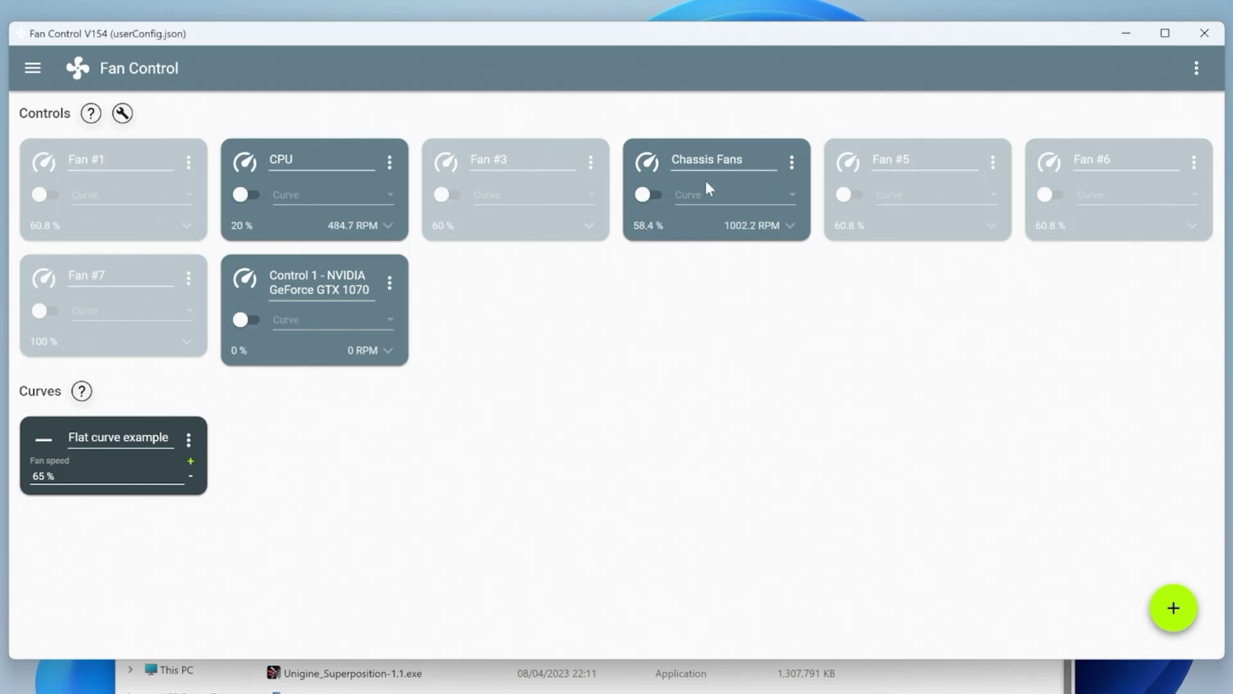
Step: Enable the Chassis Fans control and drive it with the Flat curve example at 65%
left_click(641, 196)
left_click(788, 195)
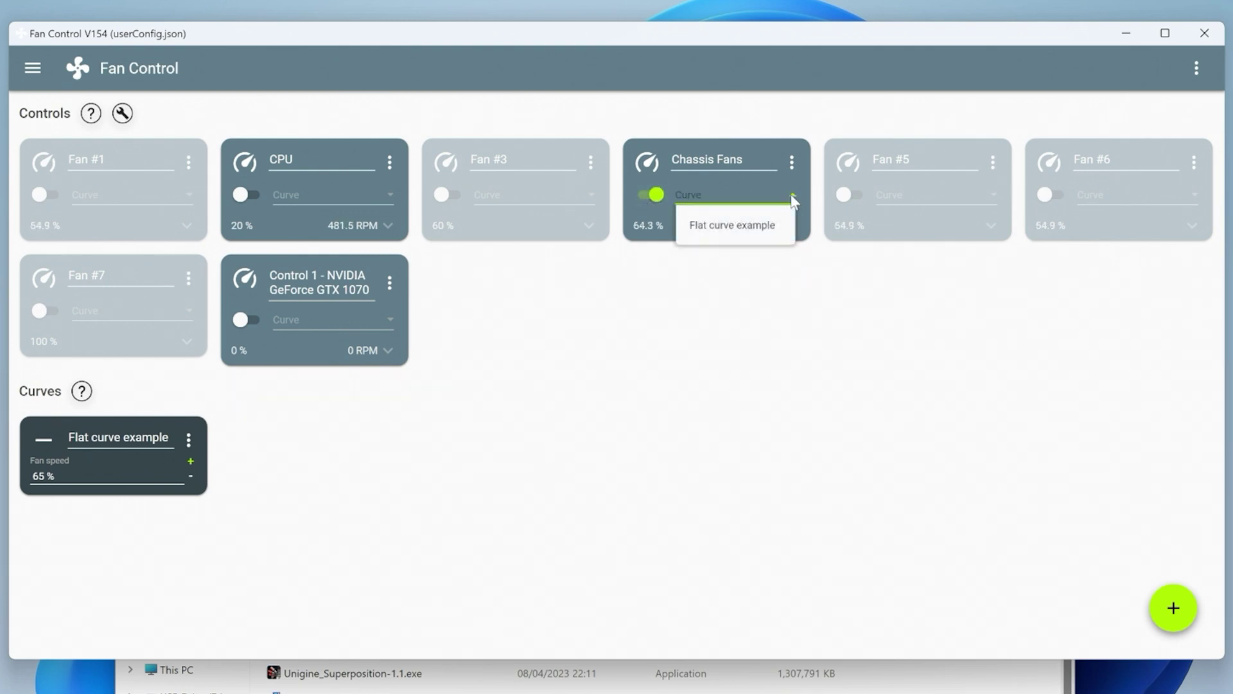
left_click(734, 227)
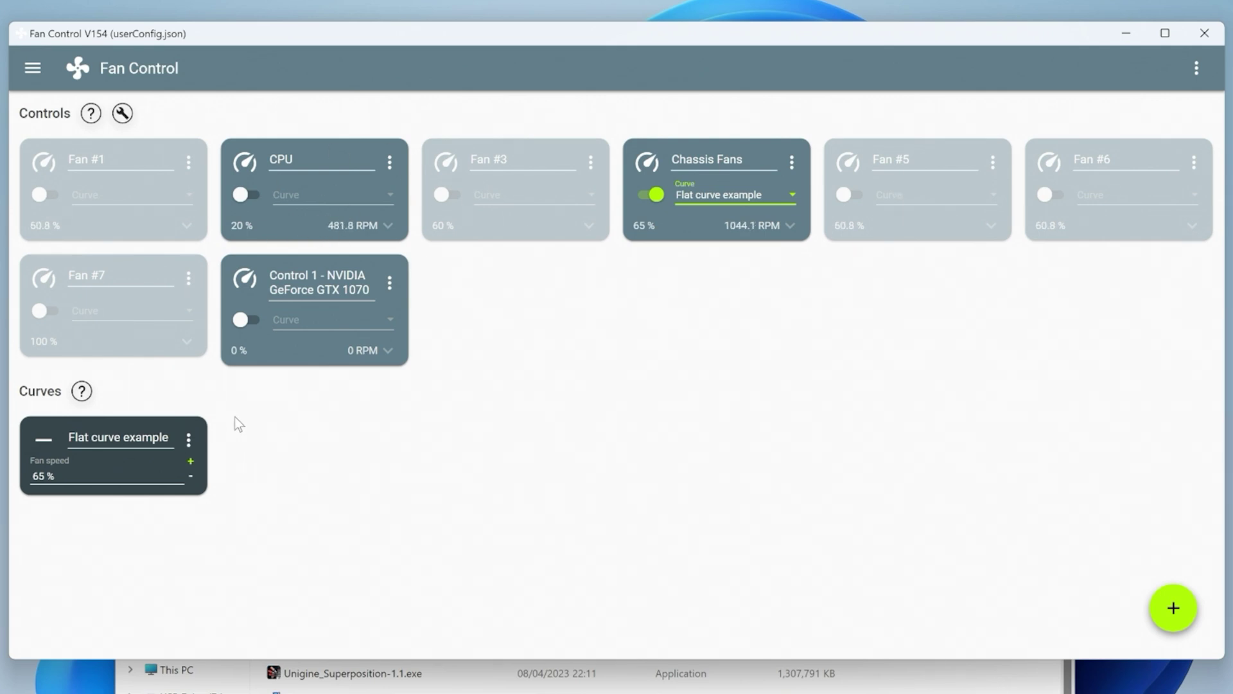
left_click(1173, 613)
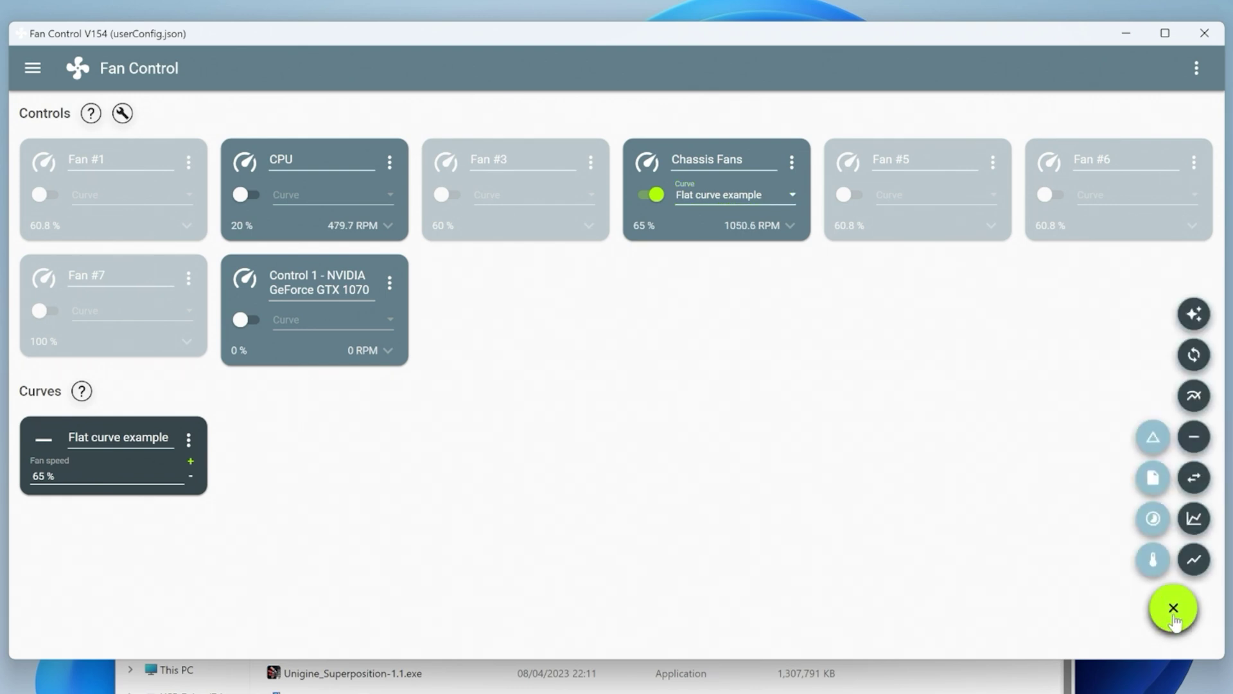
Step: Add a new Flat curve and raise its fan speed to 100%
left_click(1192, 440)
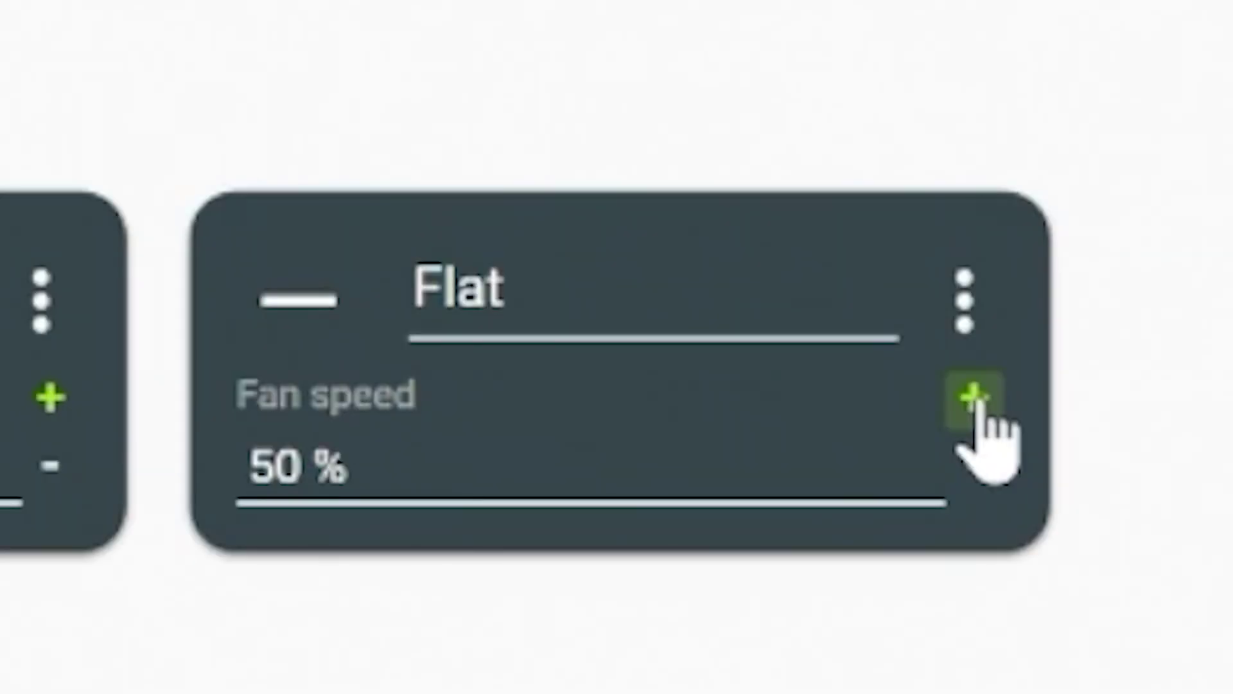
left_click(975, 400)
left_click(974, 401)
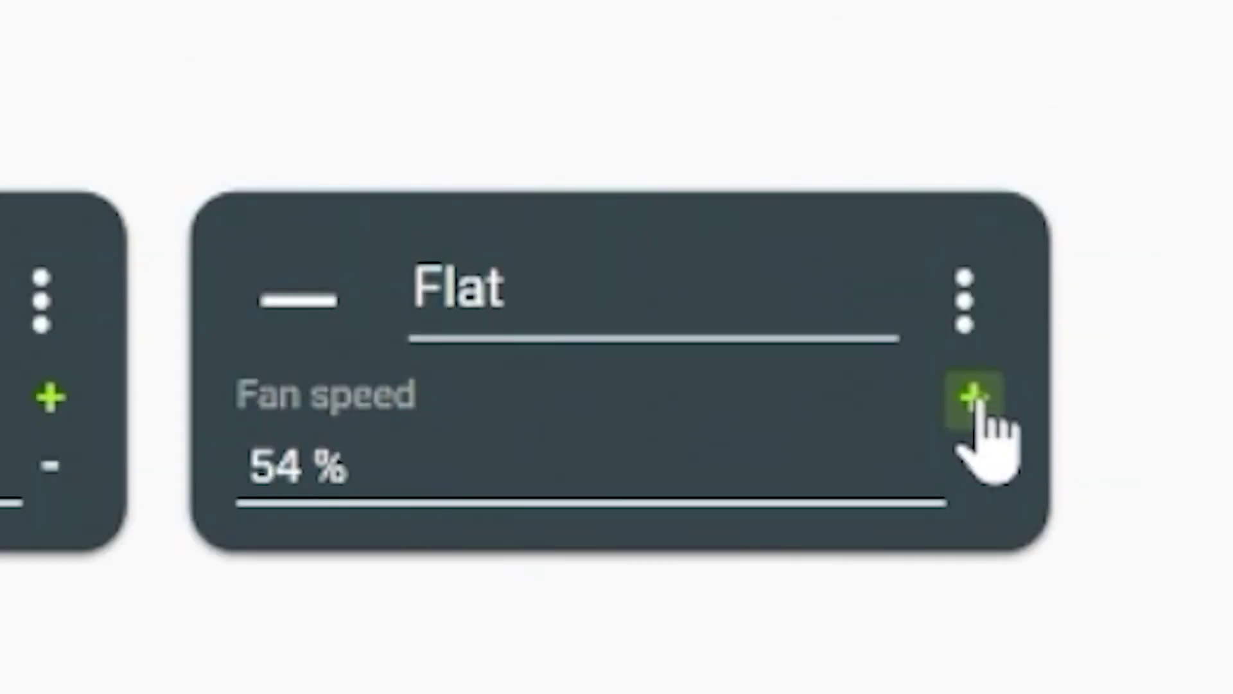
left_click(974, 400)
left_click(973, 399)
left_click(973, 399)
left_click(973, 399)
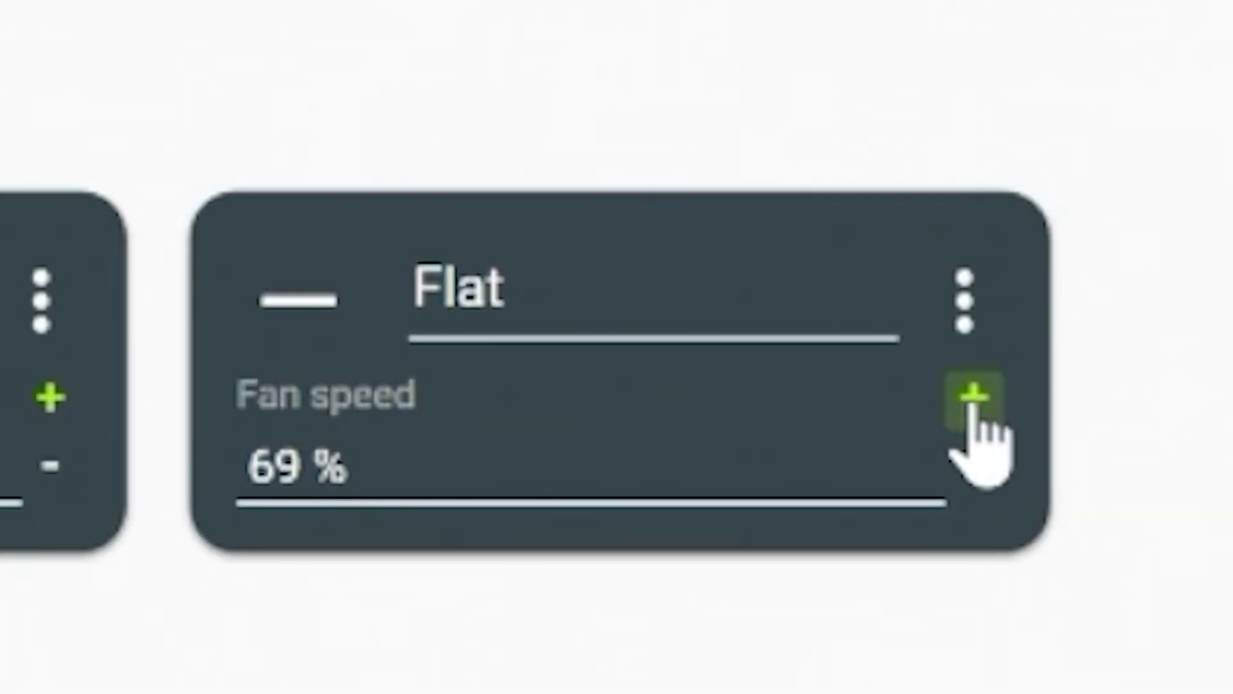
left_click(974, 400)
left_click(974, 399)
left_click(973, 405)
left_click(972, 406)
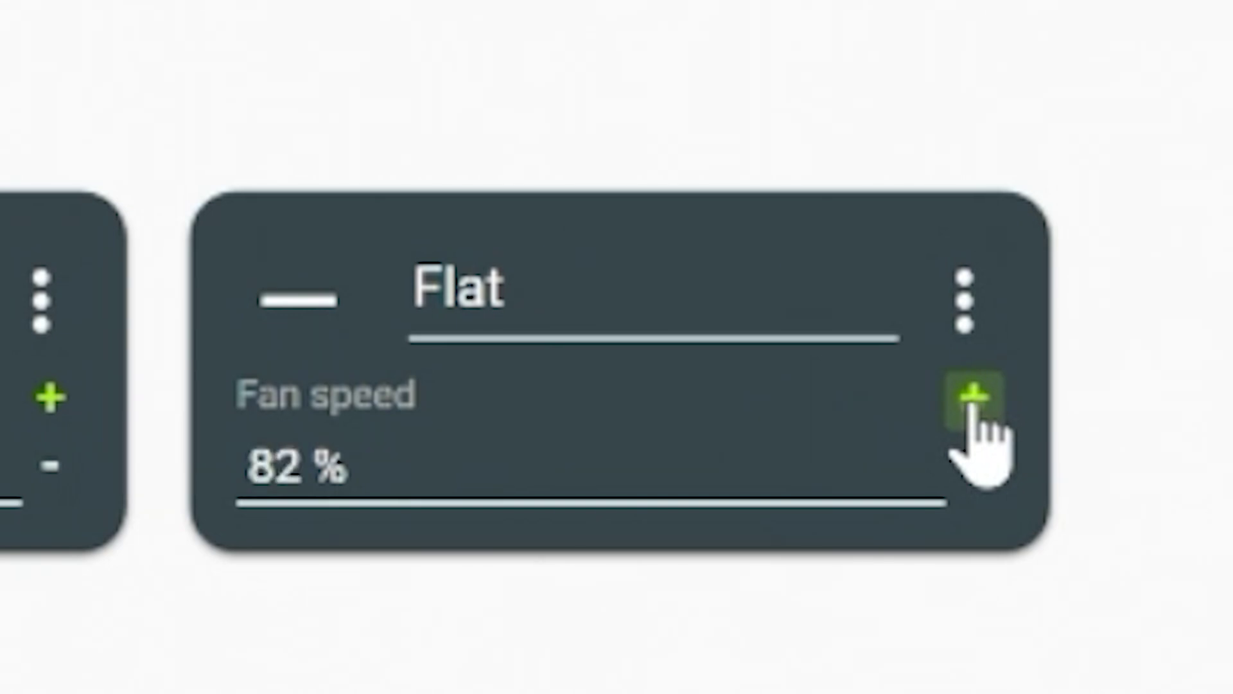
left_click(971, 408)
left_click(969, 411)
left_click(967, 413)
left_click(968, 414)
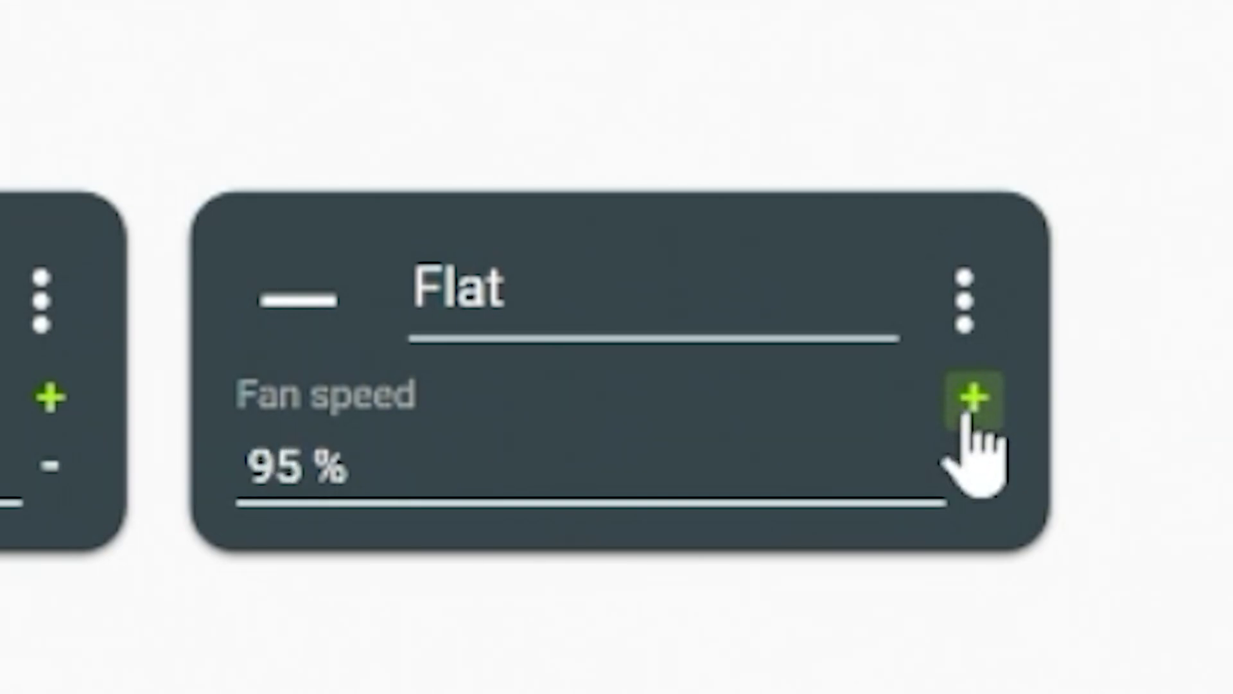
left_click(968, 414)
left_click(969, 416)
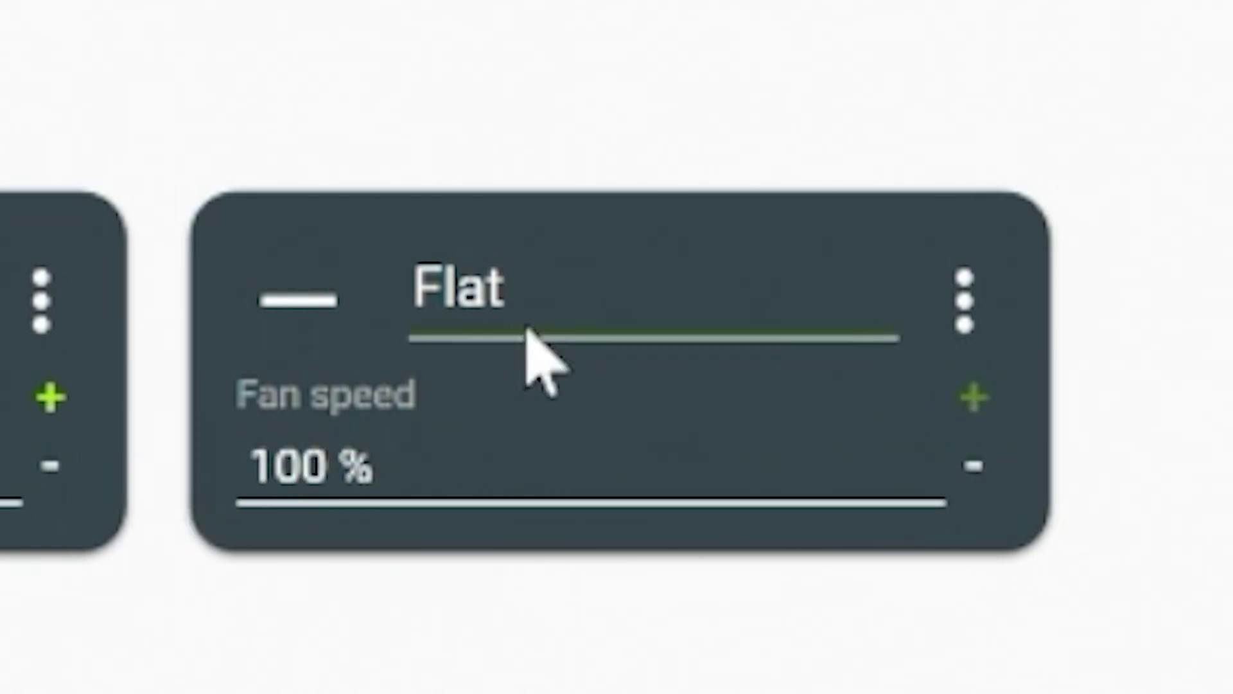
Step: Rename the new flat curve to 'aio flat 100'
left_click_drag(514, 295, 173, 325)
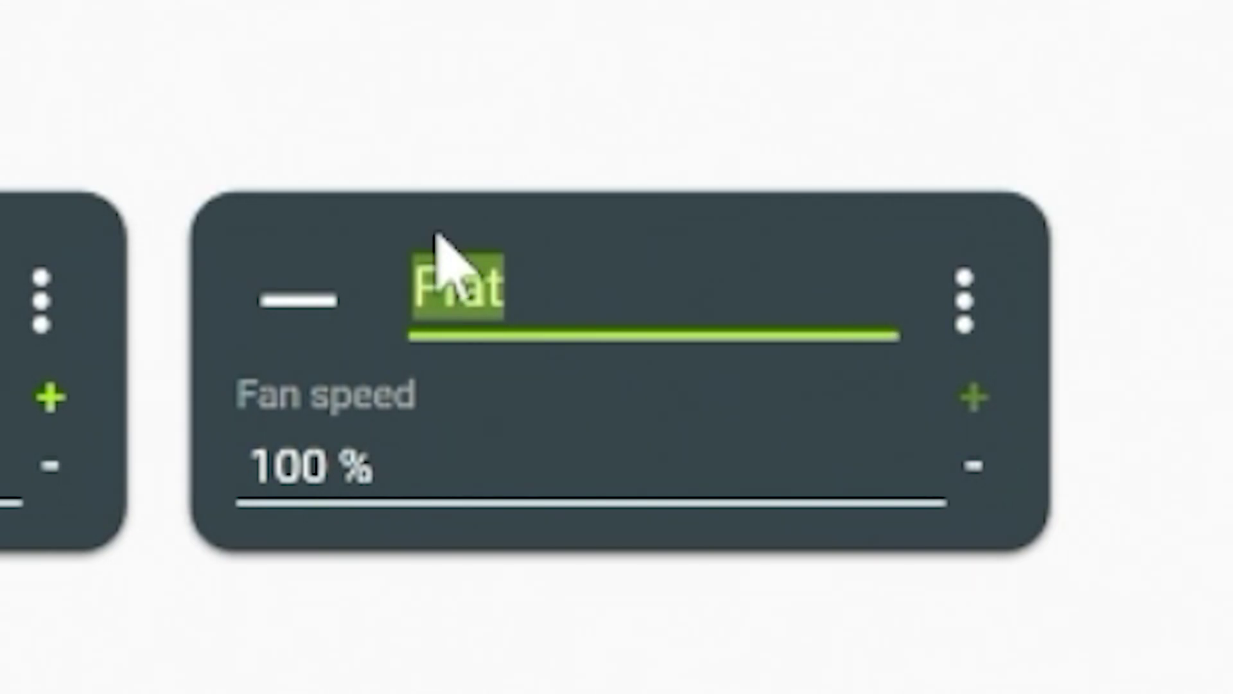
type("aio")
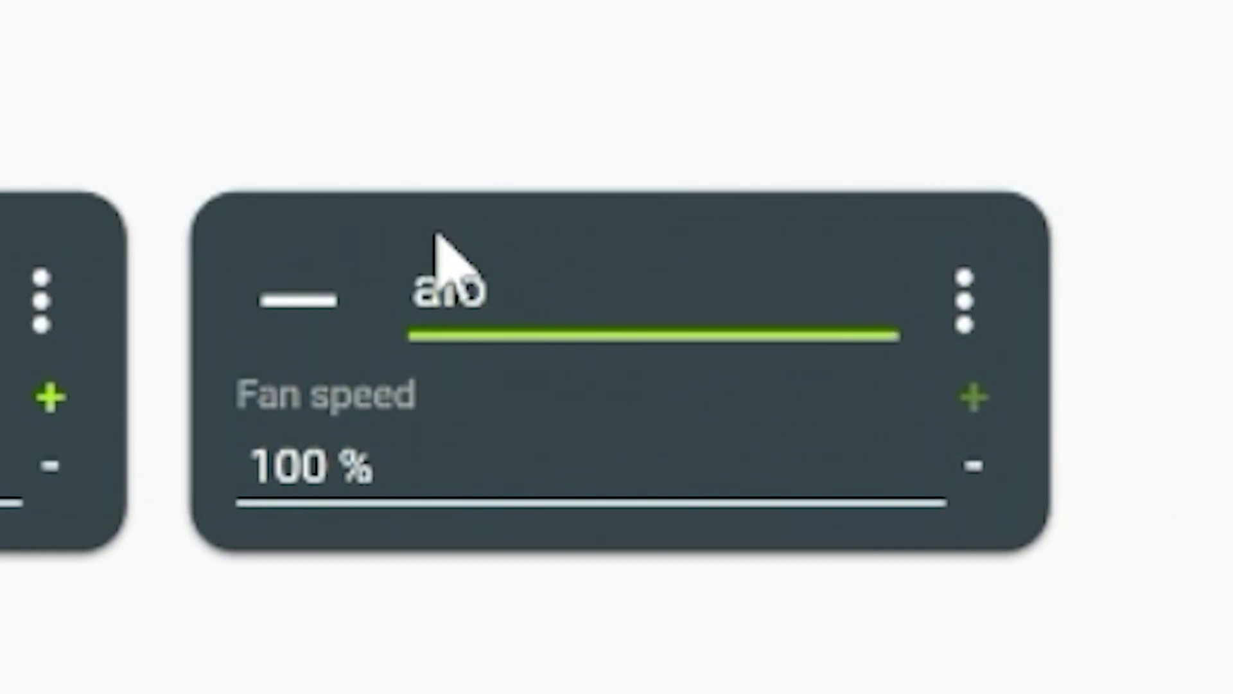
type(" flat")
type("100")
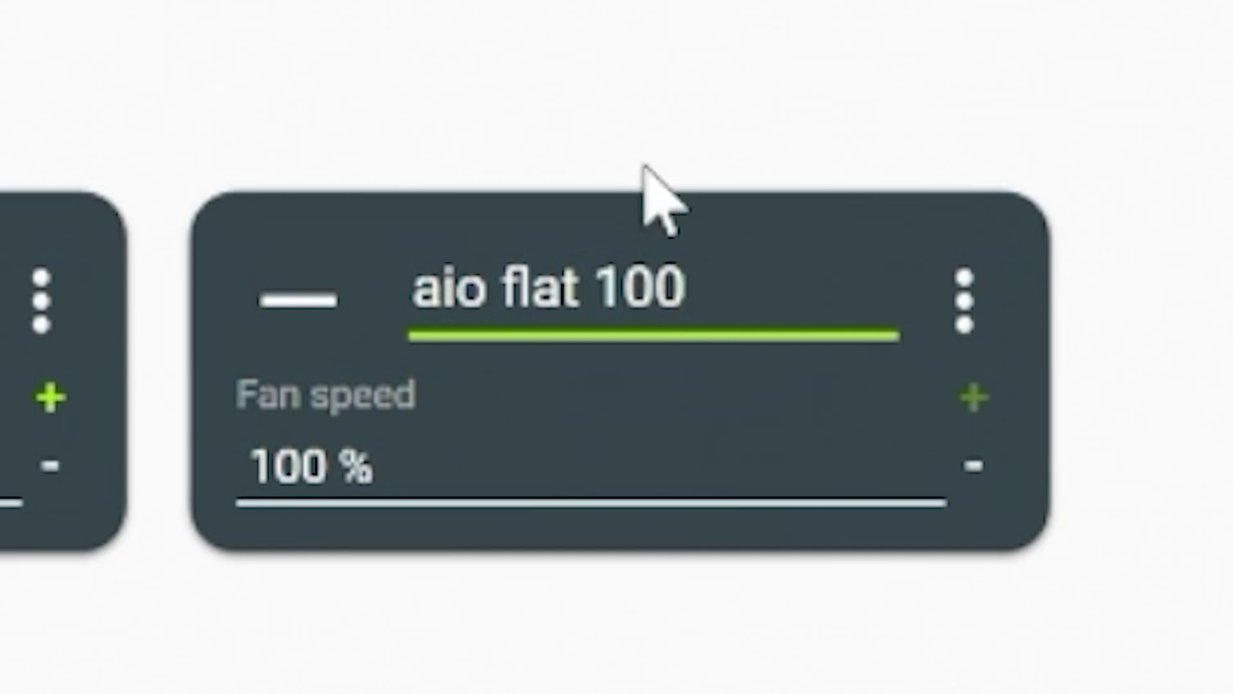
key("Return")
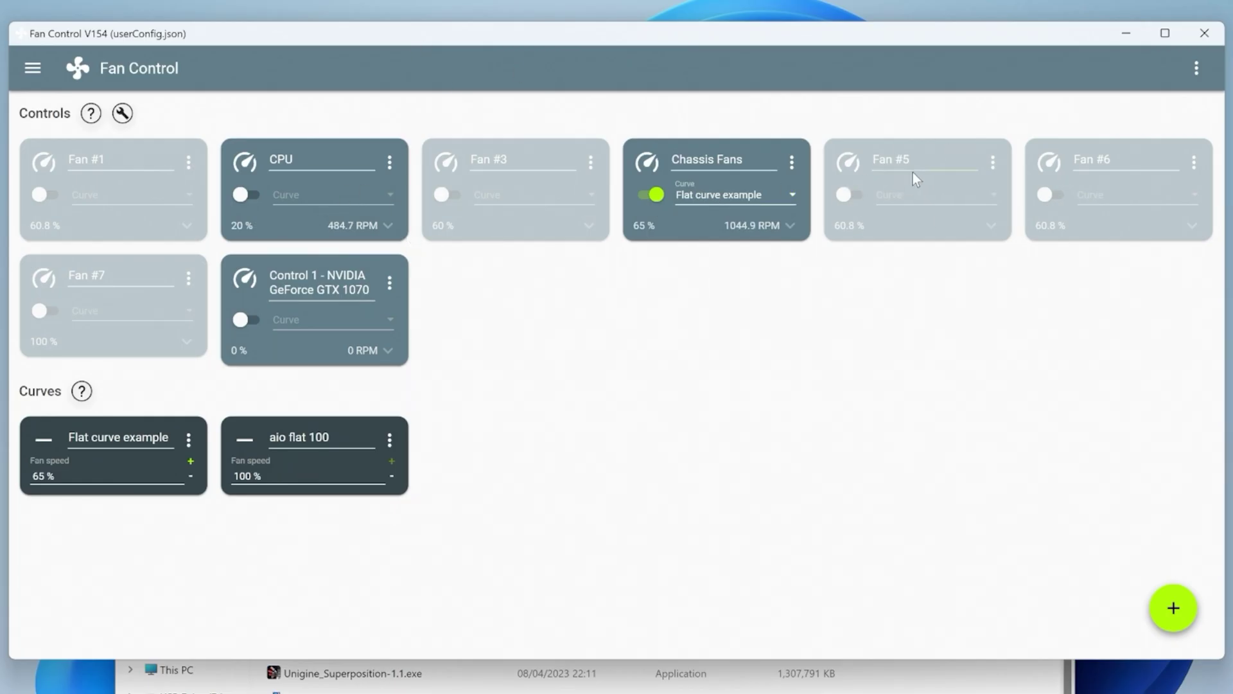
Step: Try aio flat 100 on Chassis Fans, revert to Flat curve example, then disable the control
left_click(709, 195)
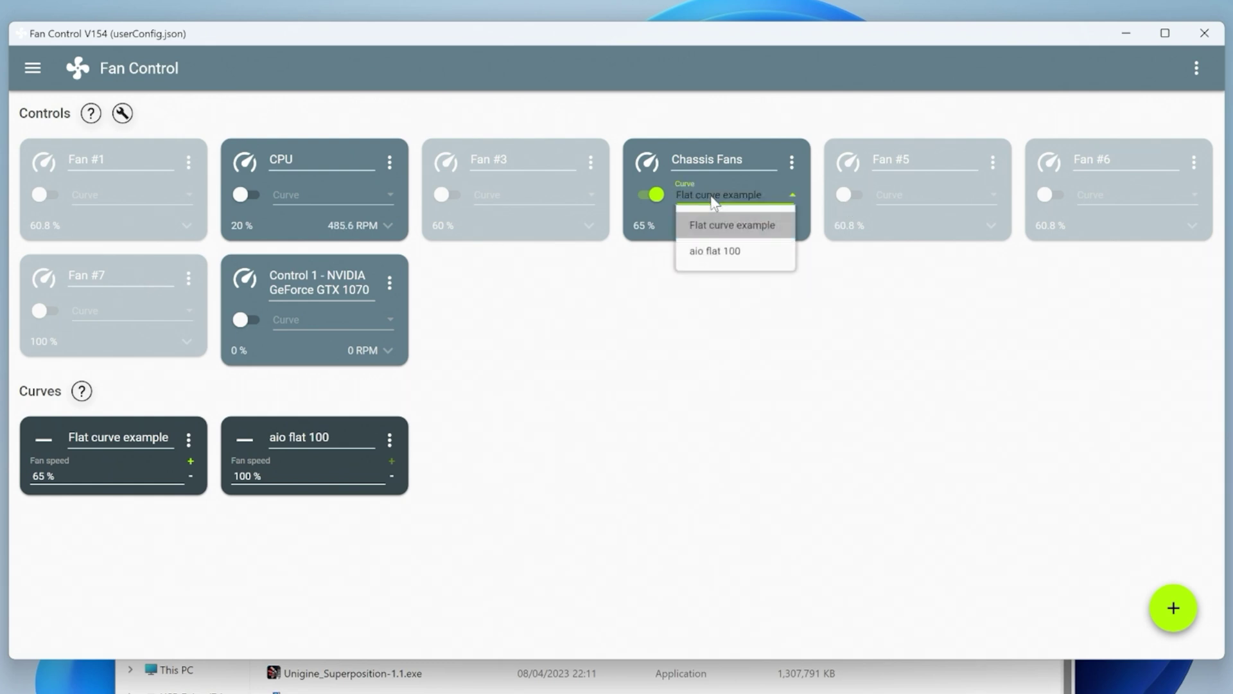
left_click(713, 252)
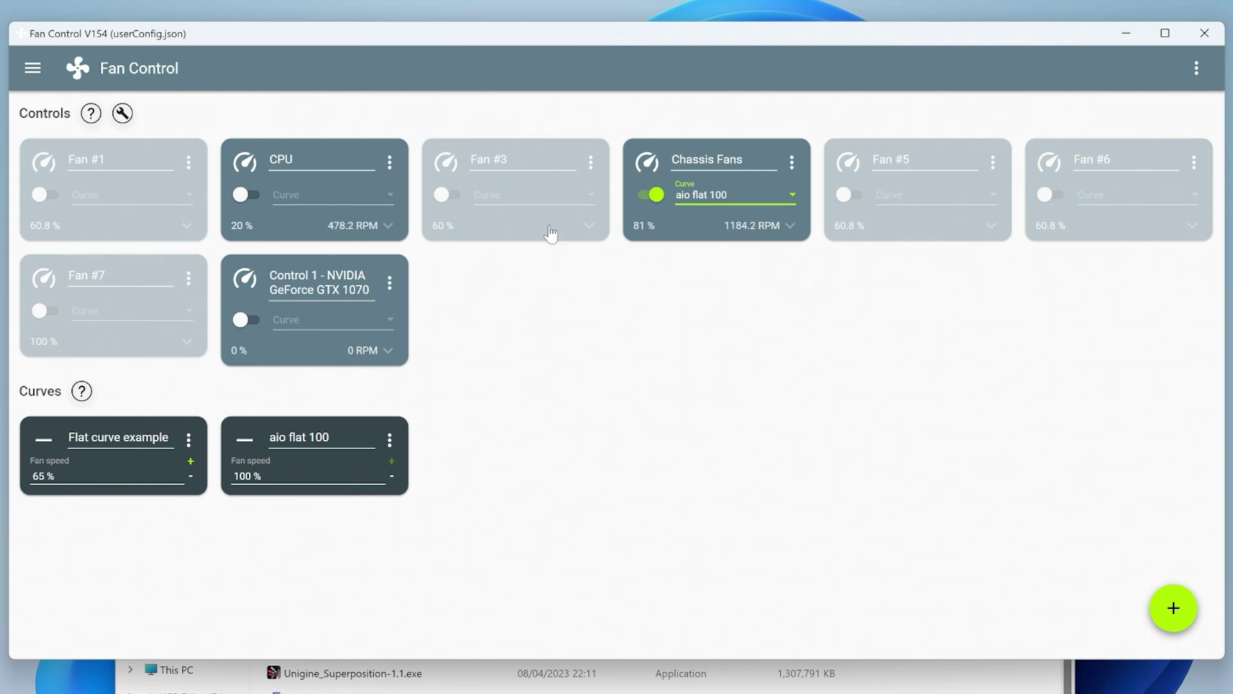
left_click(735, 201)
left_click(707, 227)
left_click(647, 195)
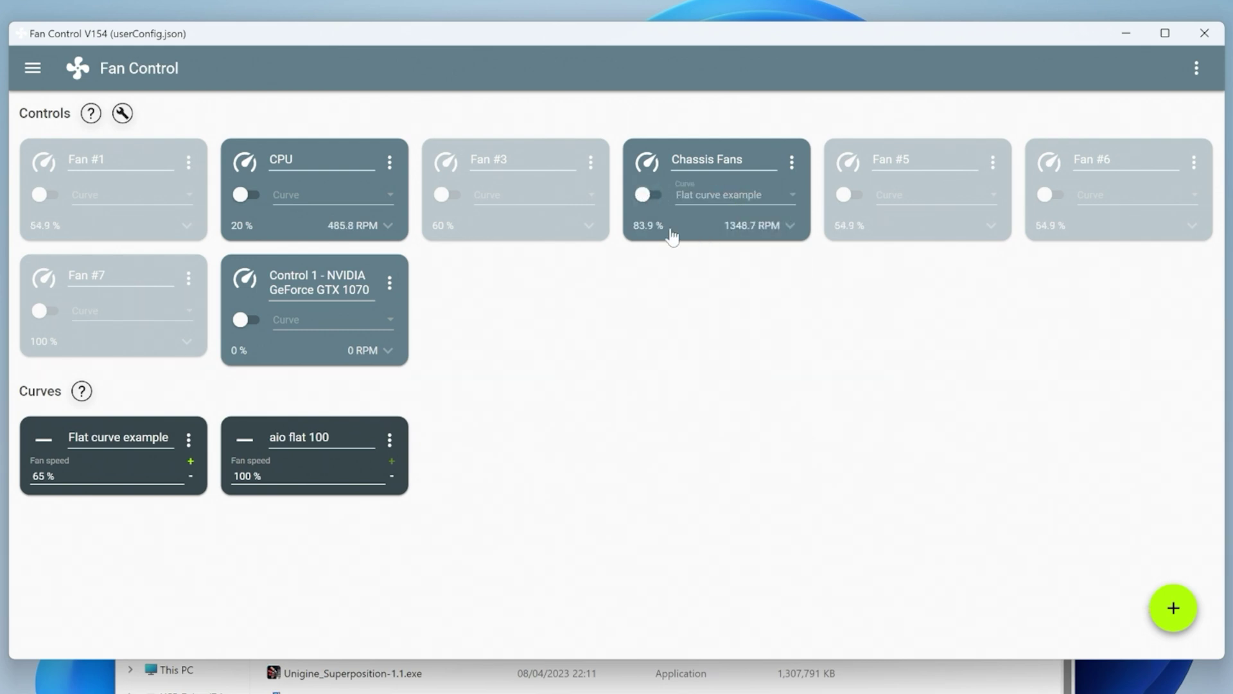
Step: Add a Graph fan curve using CPU Package temperature as its source
left_click(1173, 607)
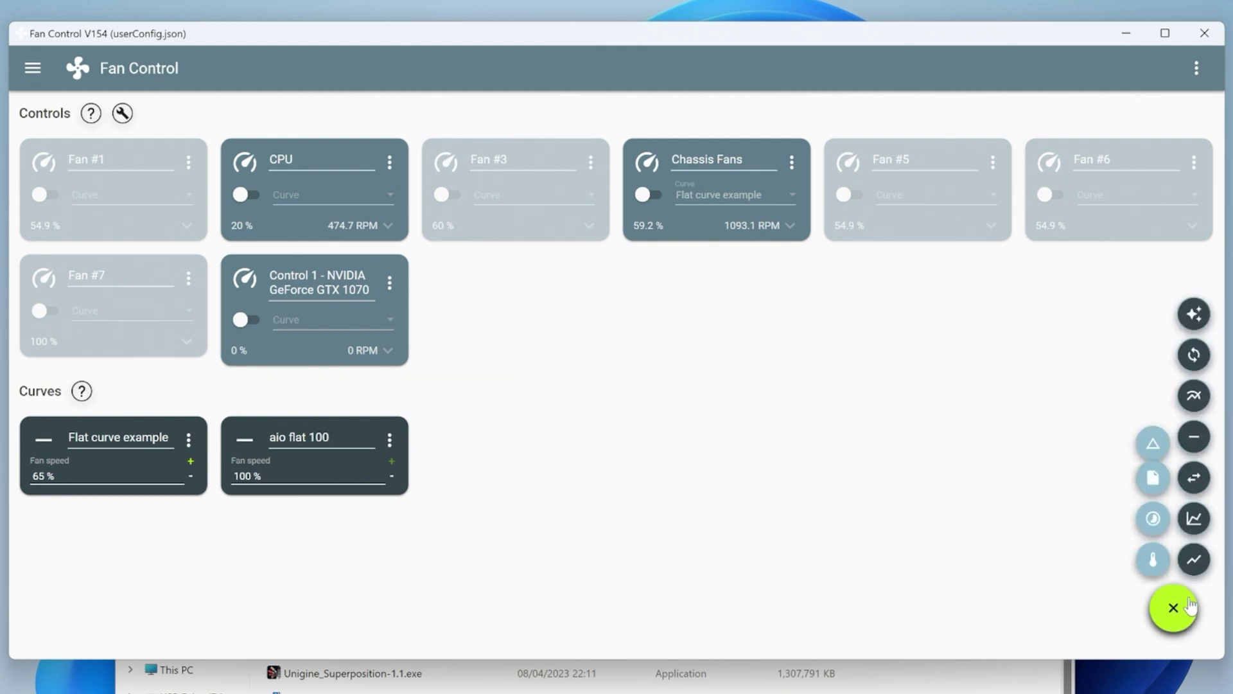
left_click(1191, 521)
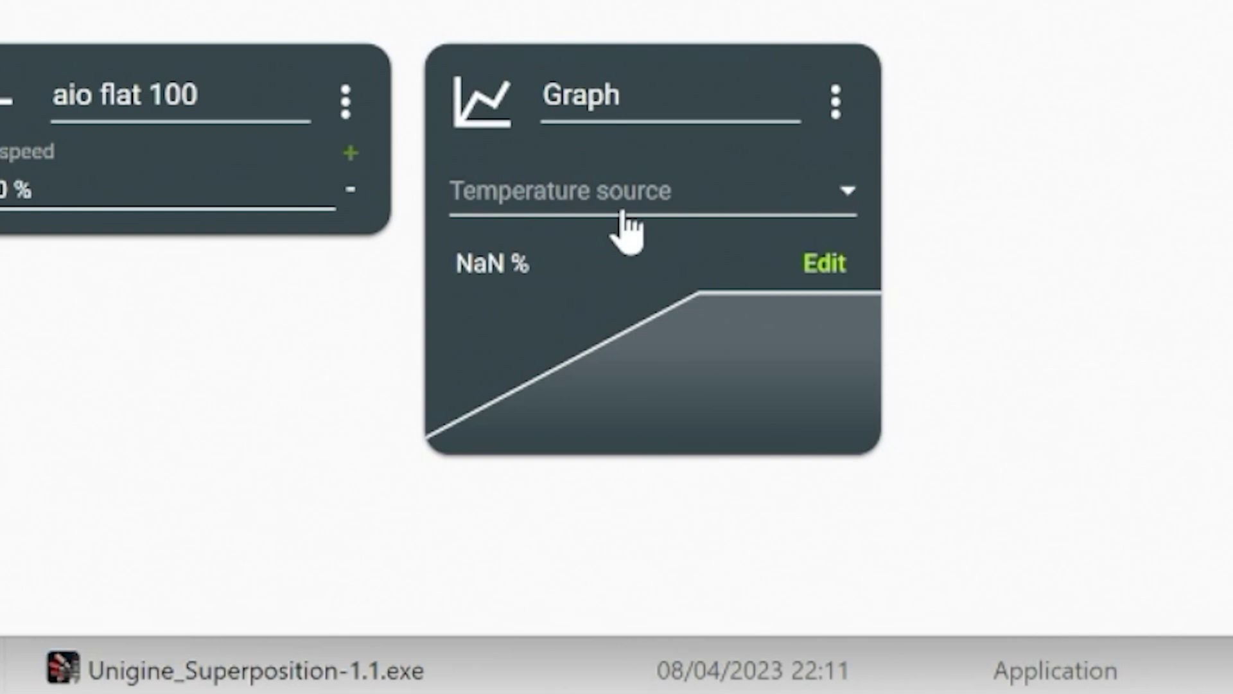
left_click(855, 205)
scroll(784, 590, "down", 8)
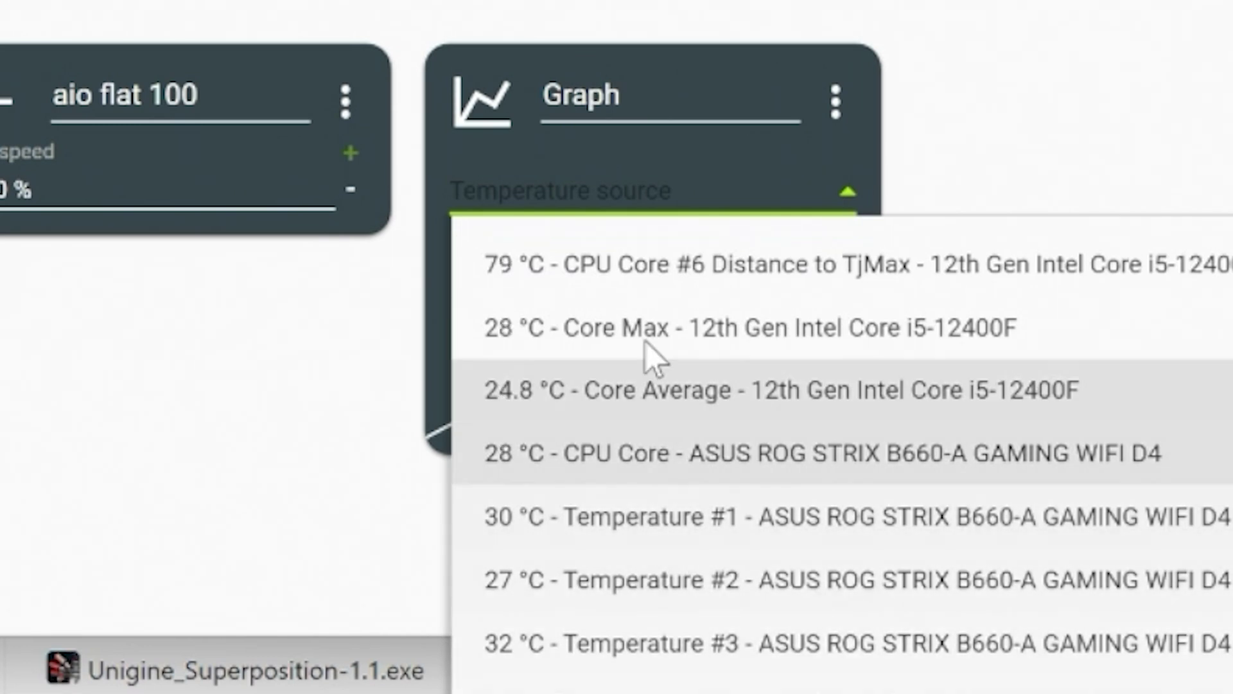
scroll(674, 627, "up", 6)
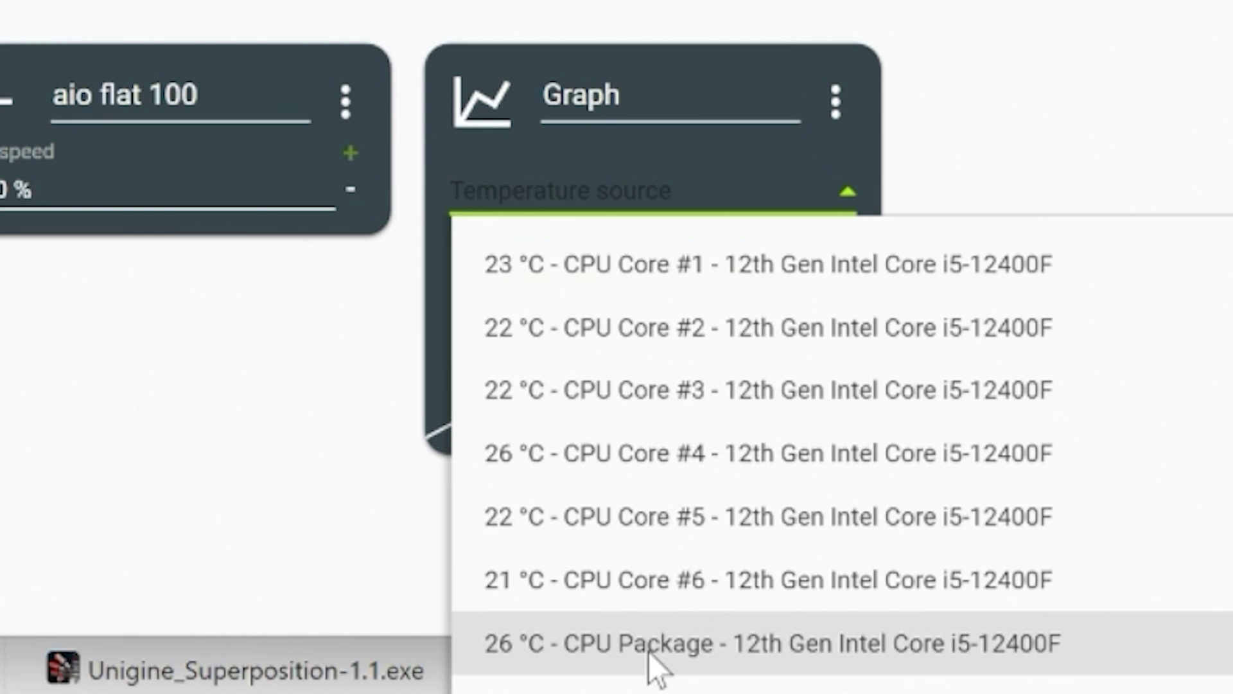
left_click(649, 651)
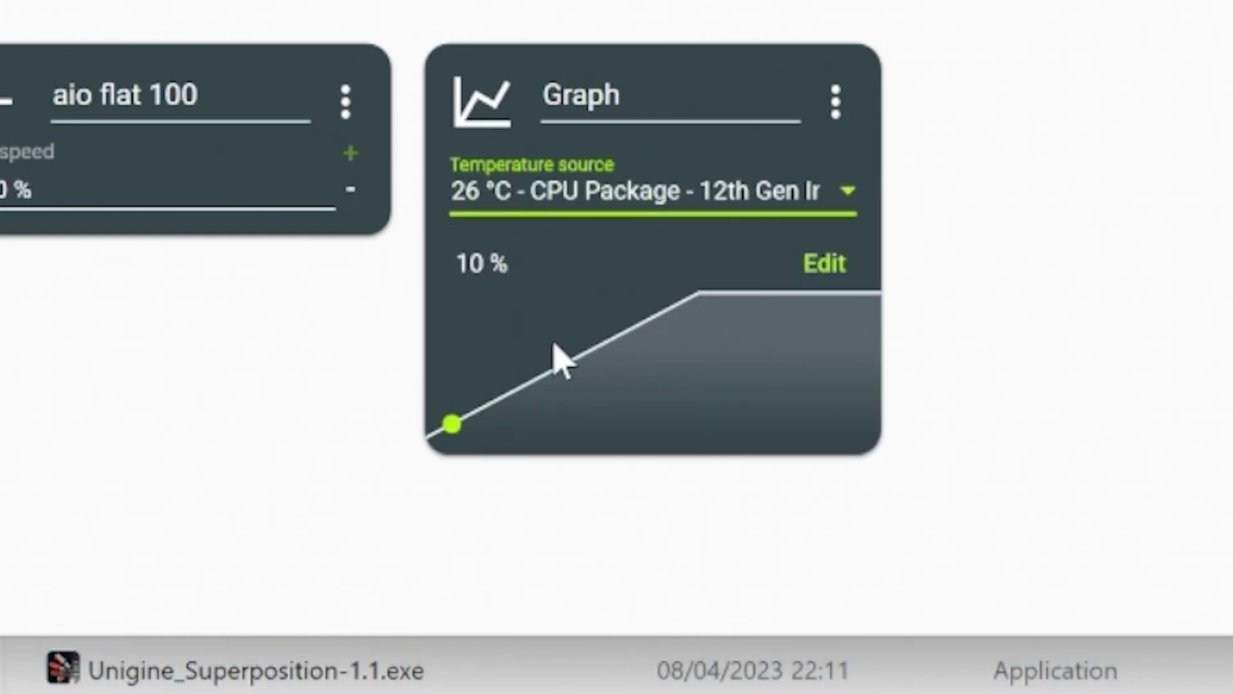
mouse_move(457, 428)
left_mouse_down()
mouse_move(496, 441)
mouse_move(536, 384)
left_mouse_up()
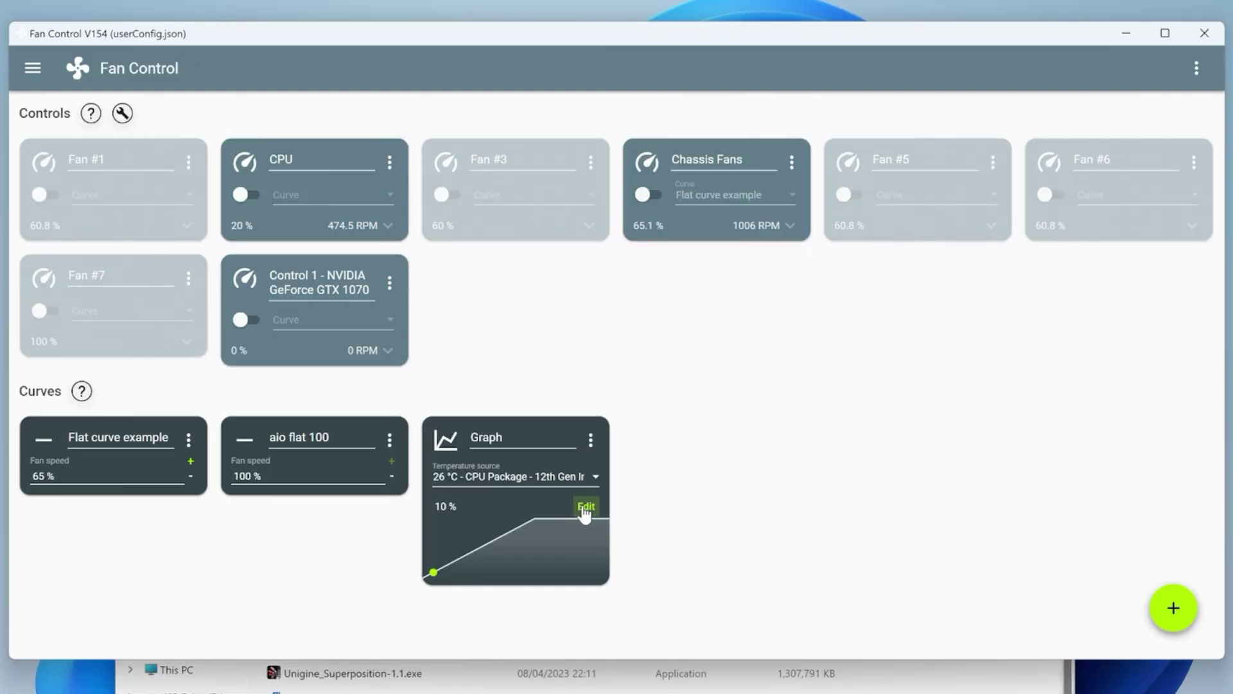
Step: In the graph editor, move the top point to ~70 °C and add bend points near 50 °C and 60 °C
left_click(584, 506)
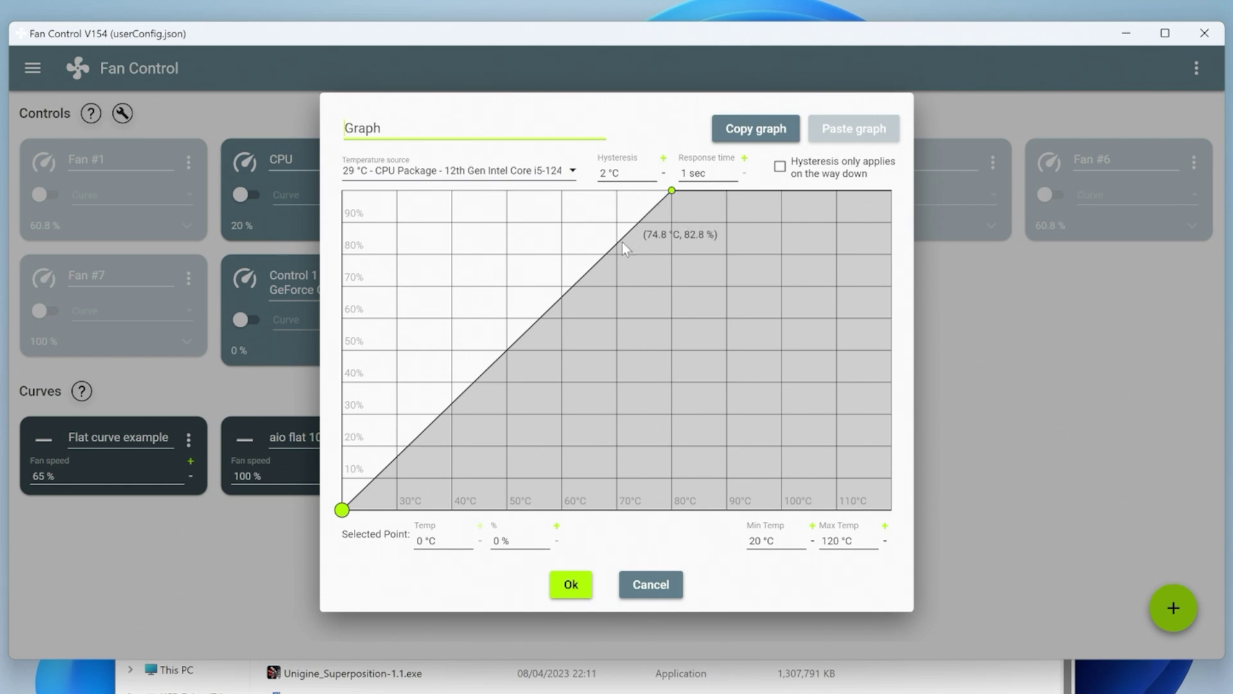
left_click(672, 191)
left_click_drag(670, 196, 616, 196)
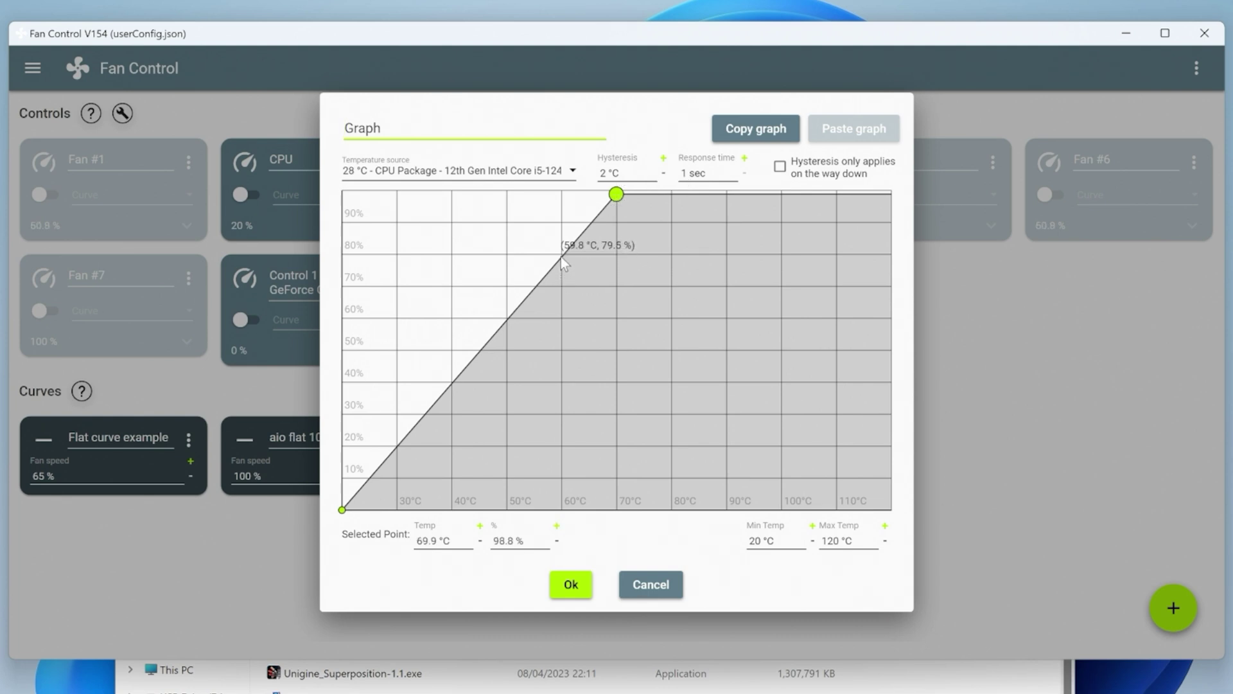
left_click_drag(561, 253, 561, 319)
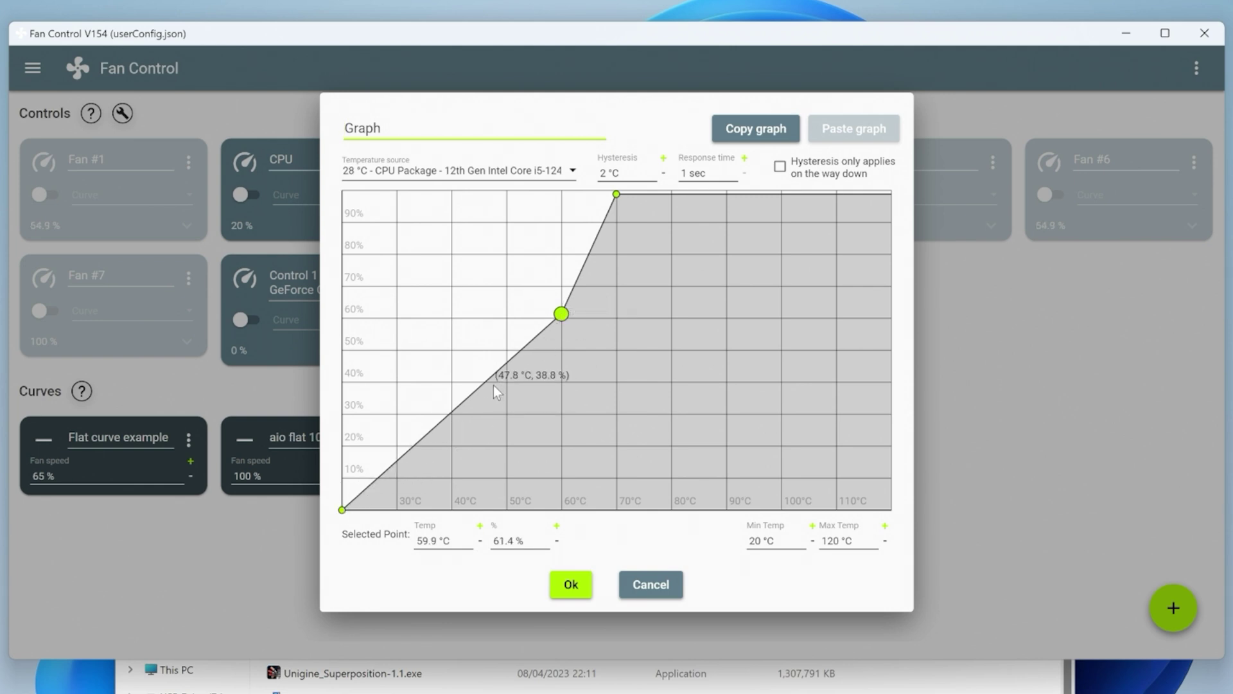
mouse_move(488, 371)
left_mouse_down()
mouse_move(526, 432)
mouse_move(508, 383)
left_mouse_up()
left_click(342, 510)
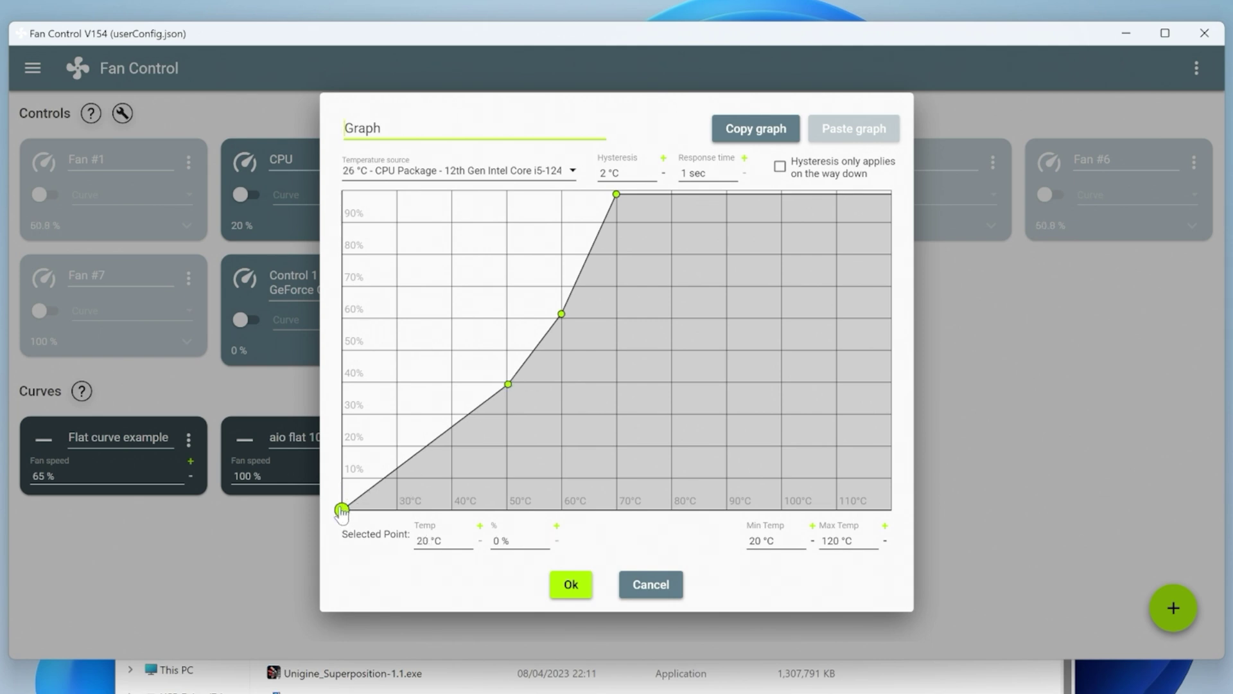
left_click_drag(342, 510, 341, 444)
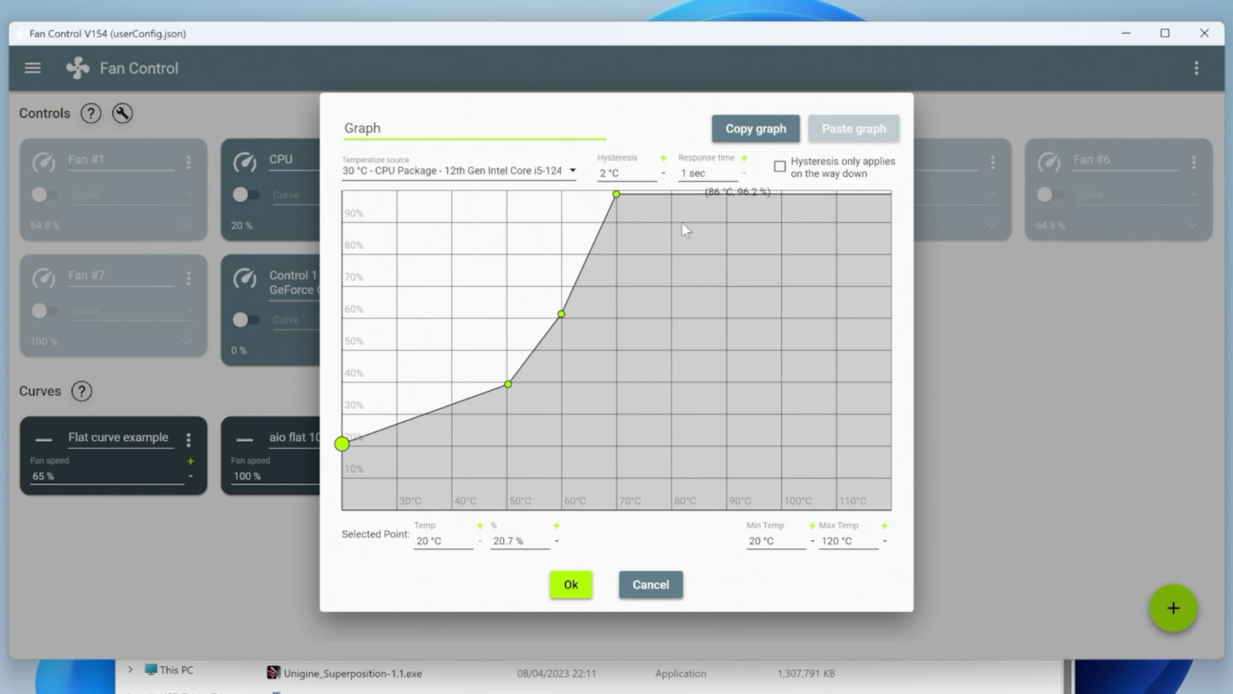
Step: Rearrange the curve points, dropping the 20 °C start back to 0% along the way
left_click(616, 194)
left_click_drag(616, 194, 821, 265)
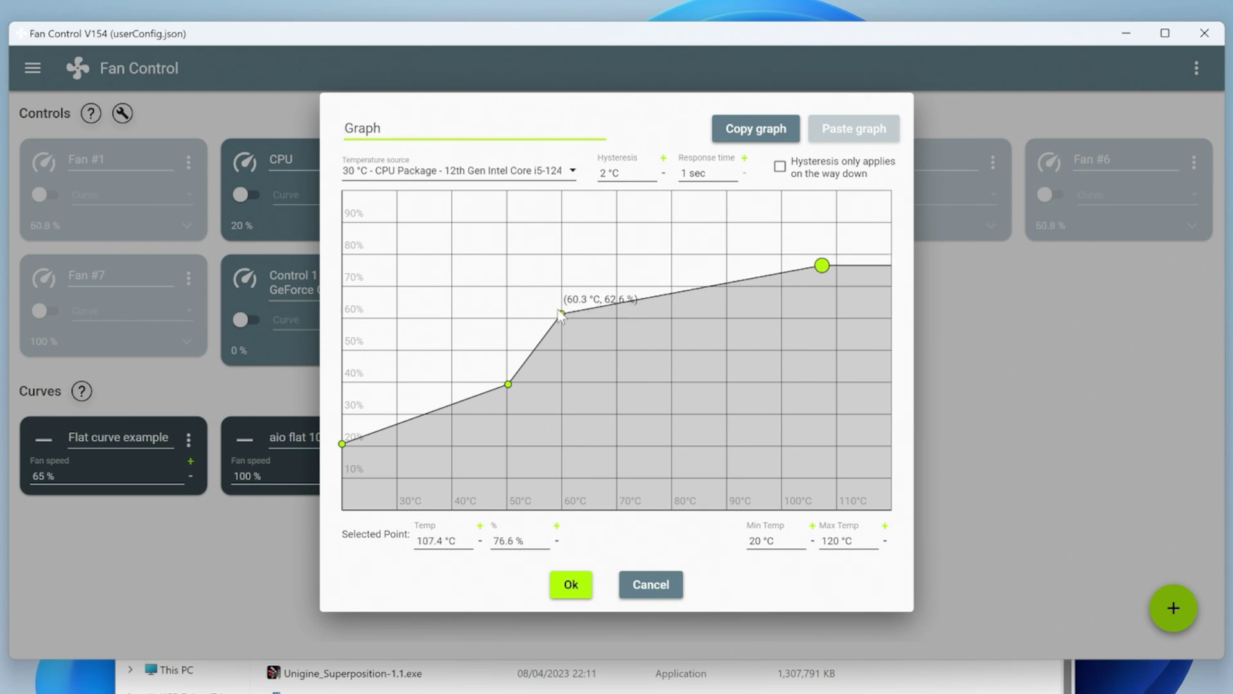
left_click(560, 314)
left_click_drag(561, 313, 676, 404)
left_click(508, 384)
left_click_drag(508, 384, 503, 465)
left_click_drag(342, 444, 340, 518)
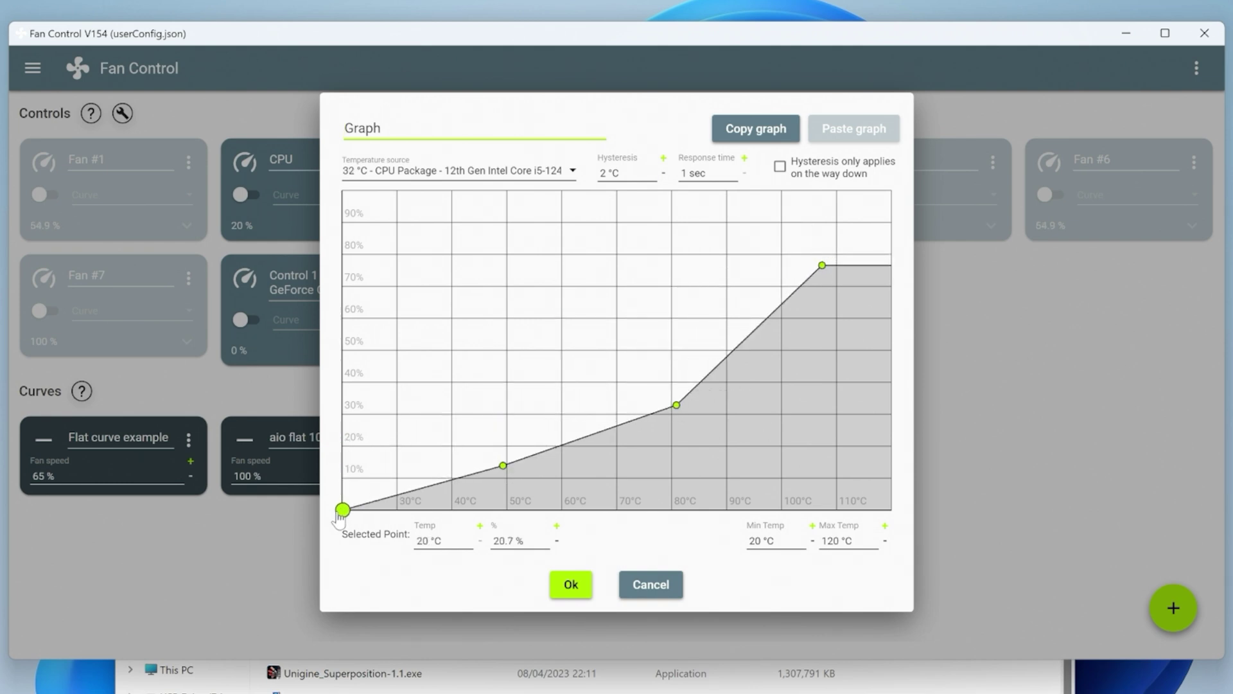
left_click(501, 467)
left_click_drag(501, 467, 497, 434)
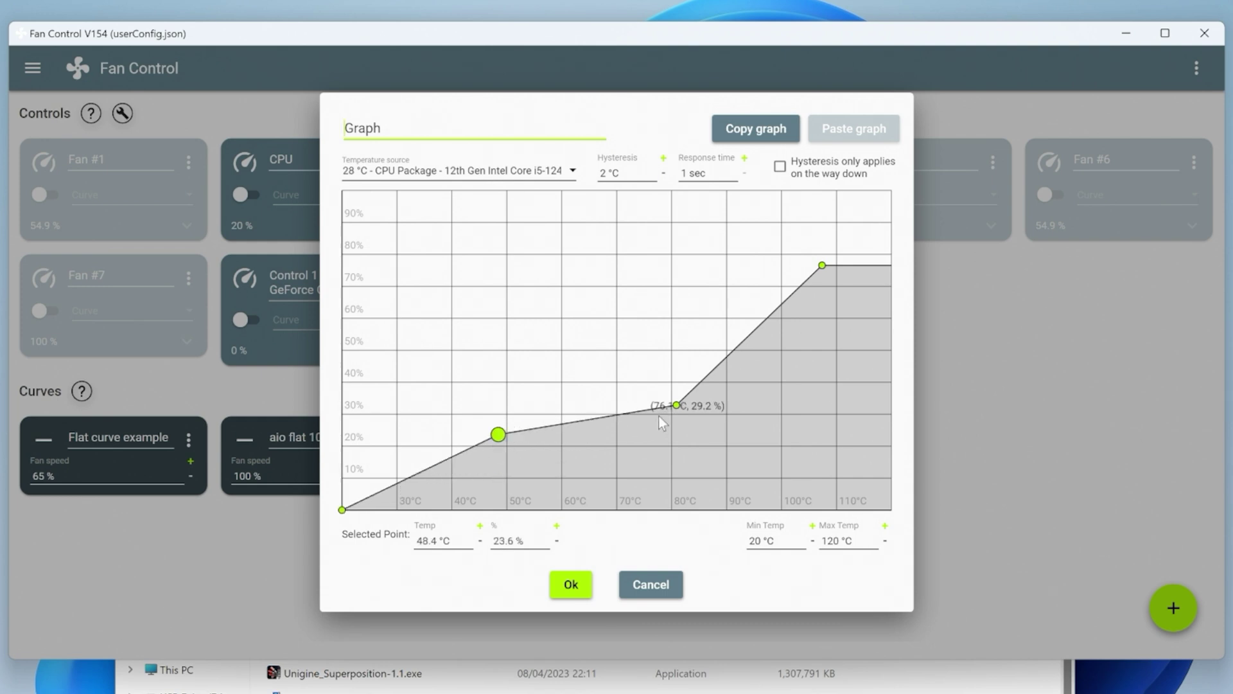
left_click(677, 404)
left_click_drag(676, 405, 636, 350)
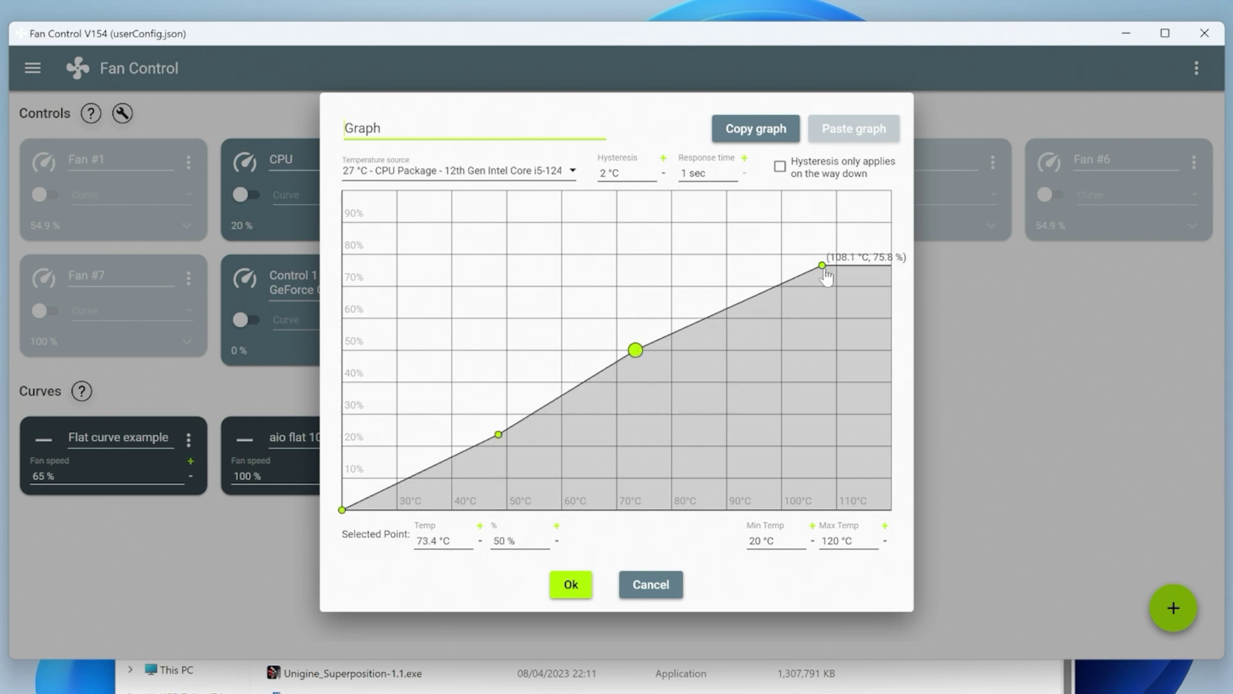
Step: Settle the curve at 21% at 20 °C, 41% at 40 °C, 60% at 60 °C, 100% at 70 °C
left_click_drag(823, 267, 628, 199)
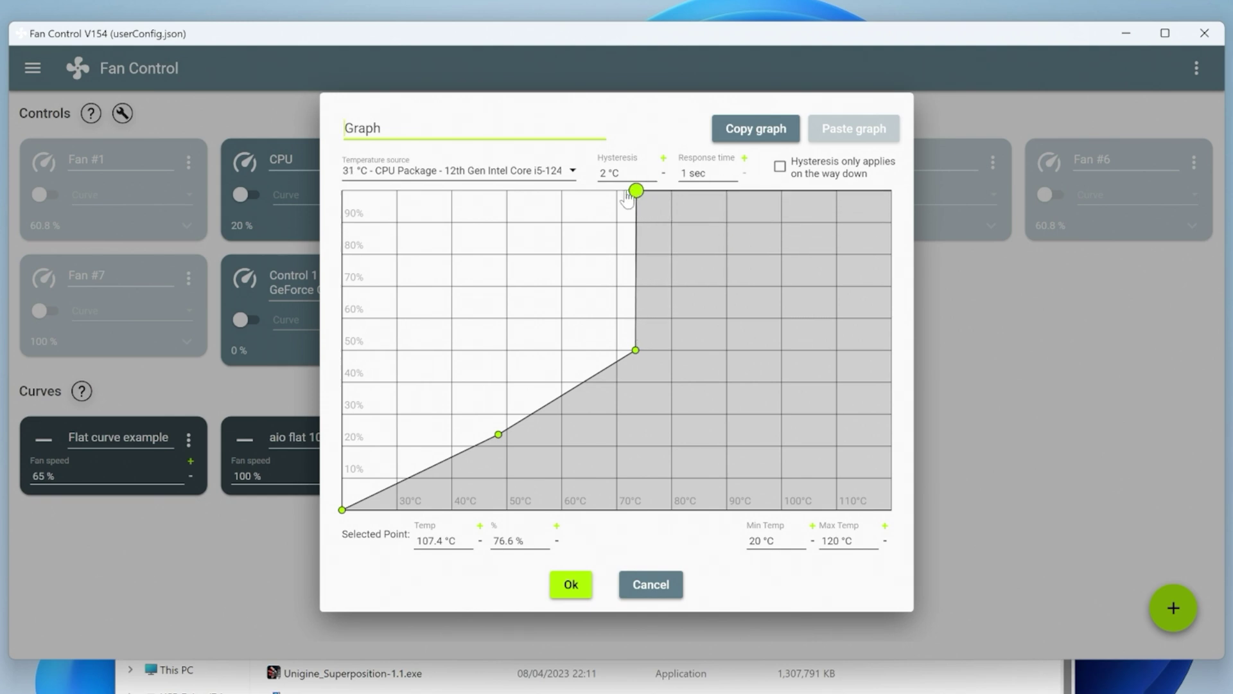
left_click_drag(634, 353, 530, 376)
left_click_drag(636, 191, 616, 191)
left_click_drag(530, 375, 559, 313)
left_click_drag(499, 434, 453, 380)
left_click(342, 510)
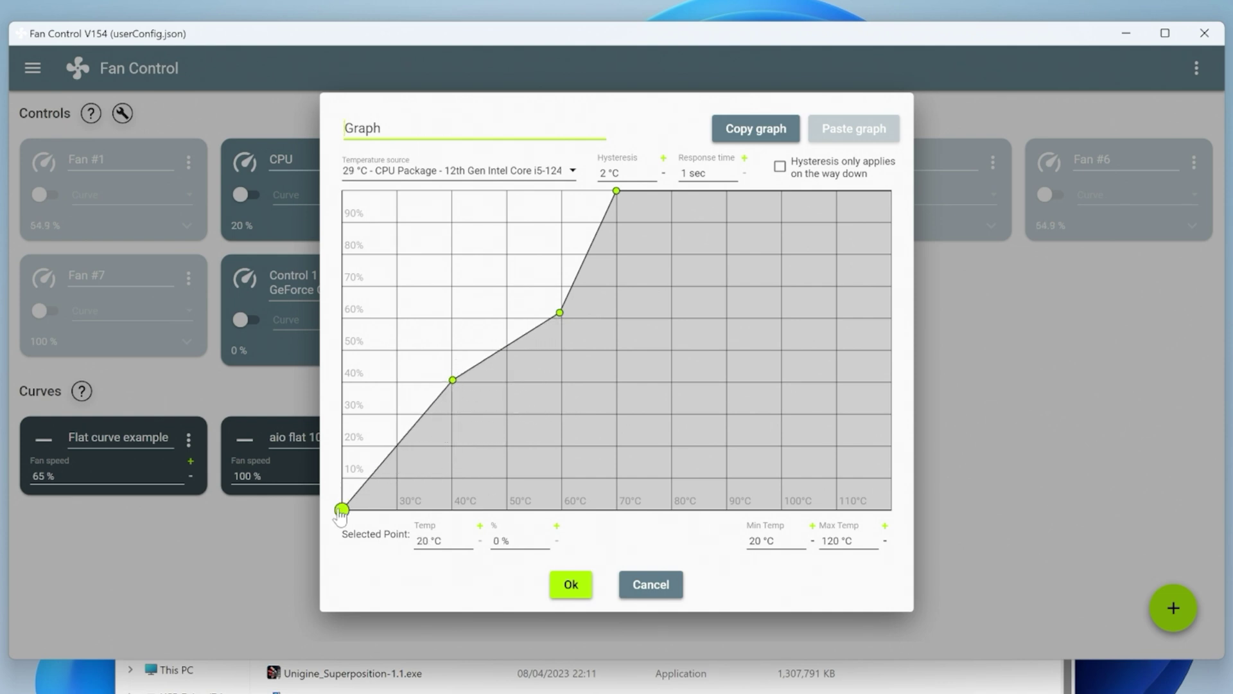
left_click_drag(341, 510, 342, 442)
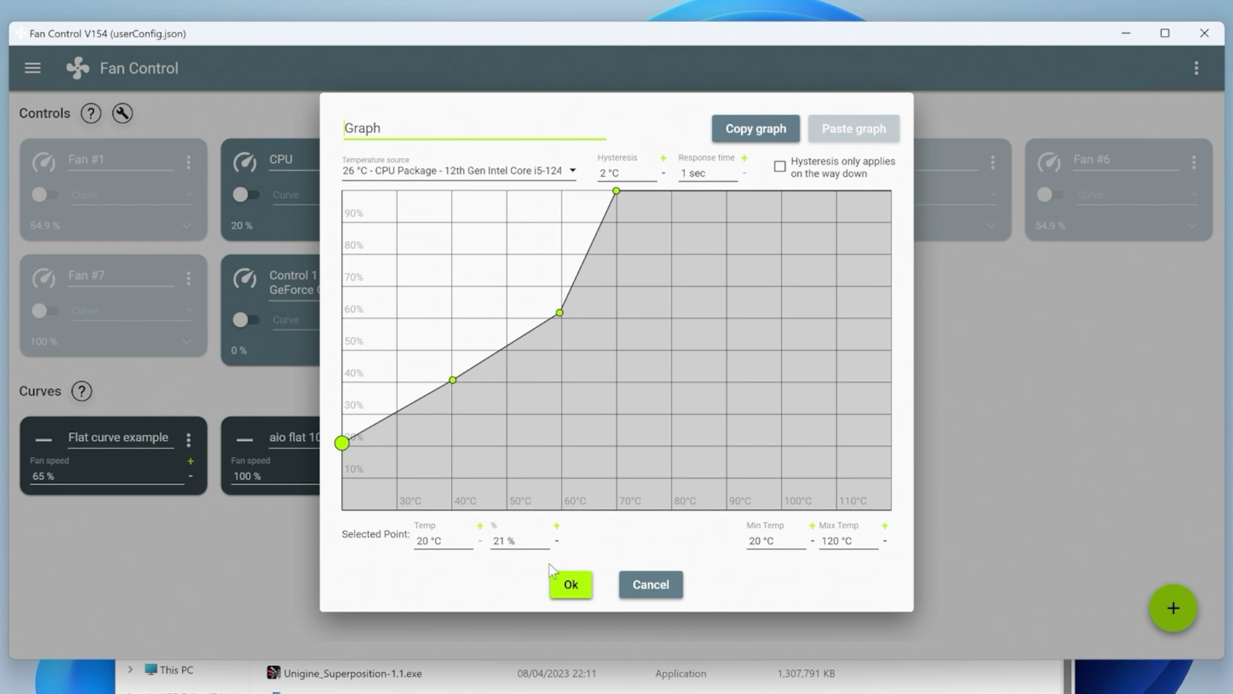
left_click(453, 379)
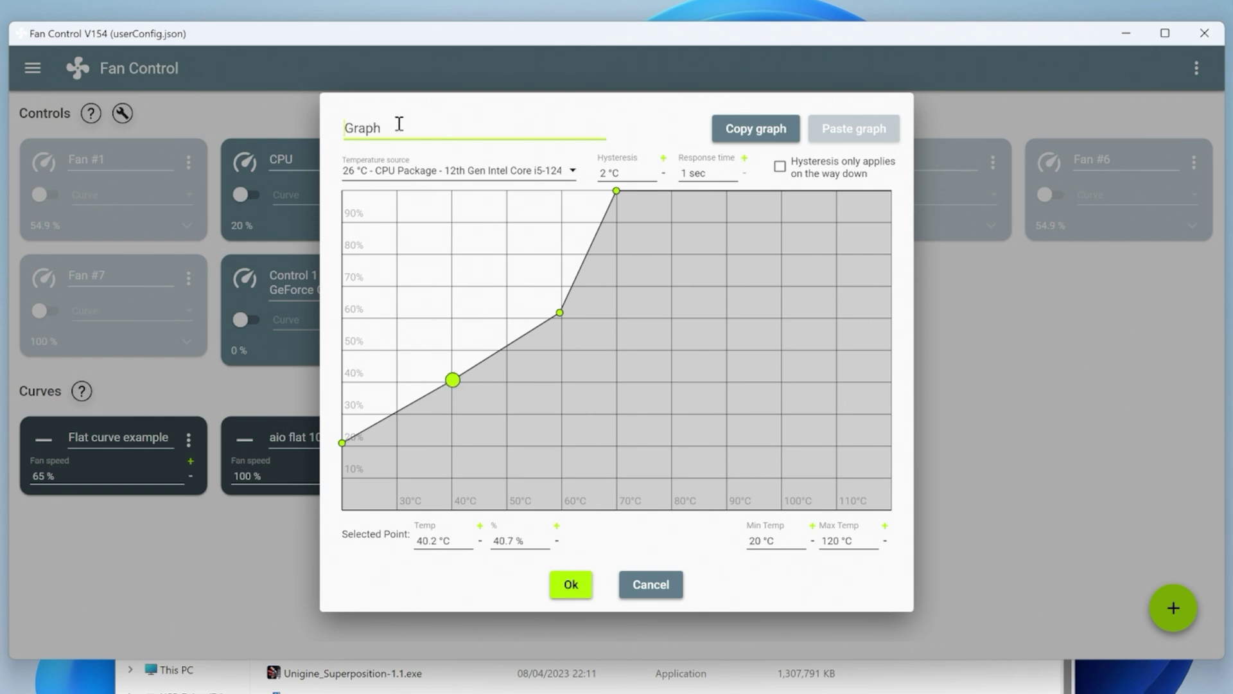
Step: Rename the graph curve 'MUB standard curve', copy its graph, and save it
left_click_drag(398, 126, 242, 124)
type("MUB stndard")
key("BackSpace")
key("BackSpace")
key("BackSpace")
key("BackSpace")
key("BackSpace")
type("andard")
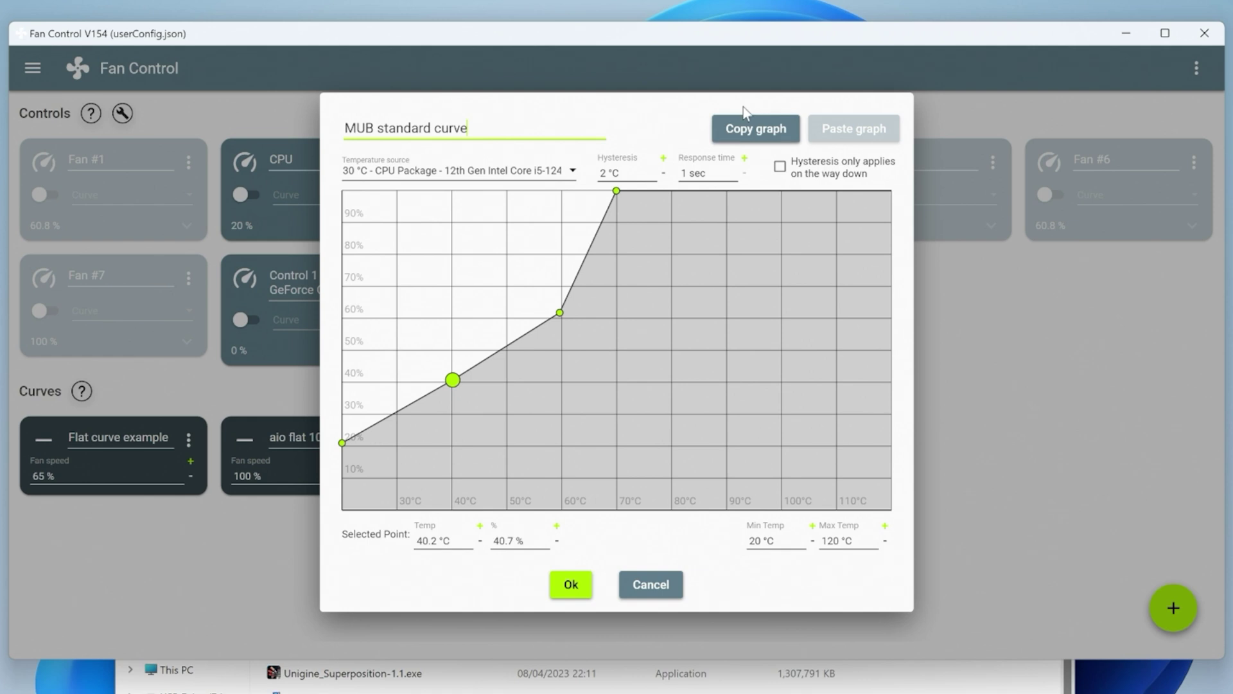
left_click(762, 135)
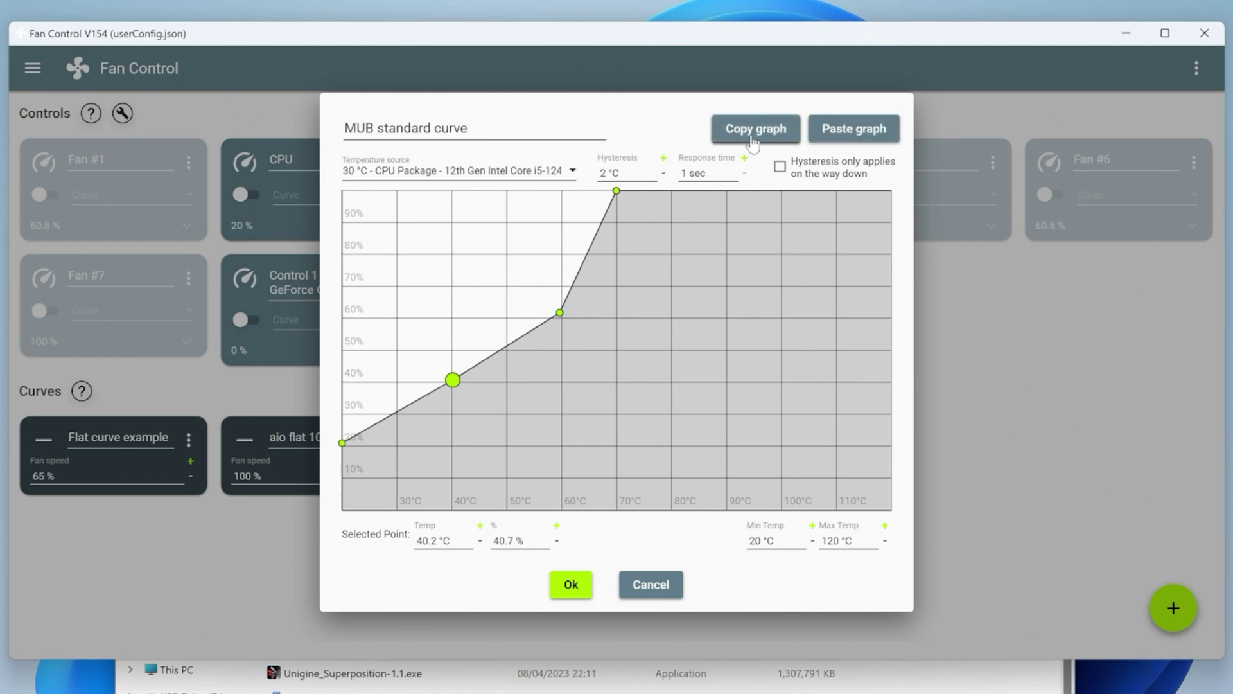
left_click(571, 585)
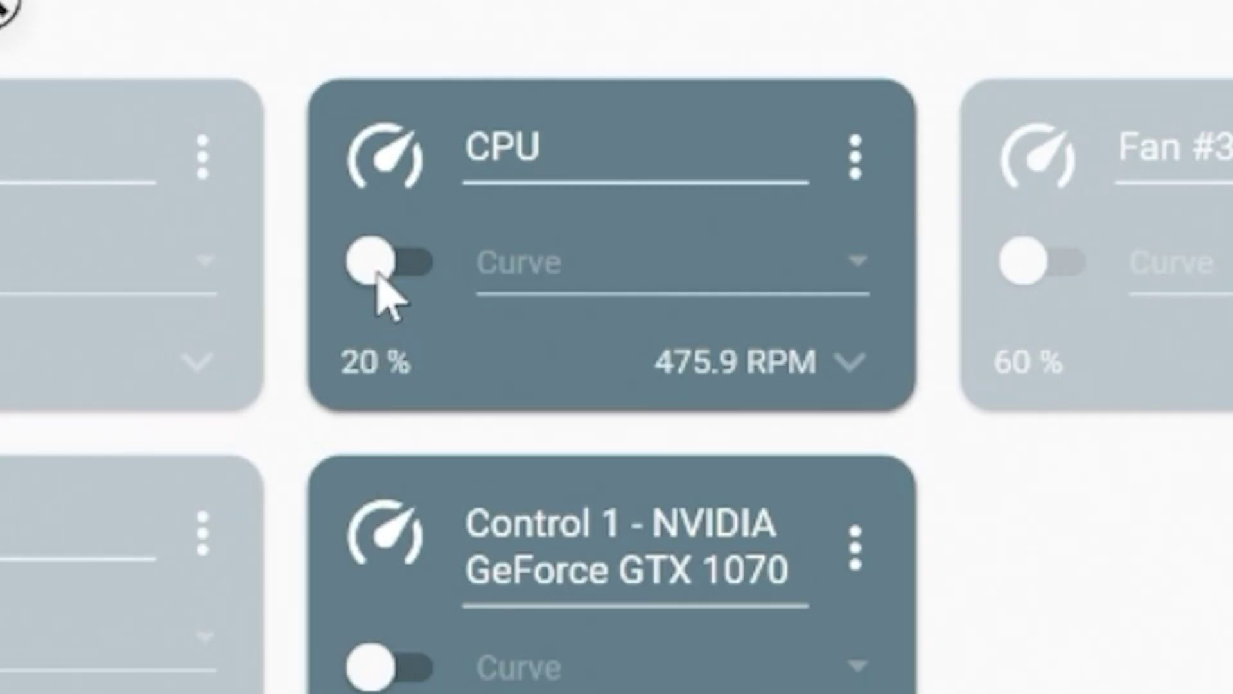
Step: Enable the CPU, Chassis Fans and GTX 1070 controls, assigning MUB standard curve to each
left_click(379, 273)
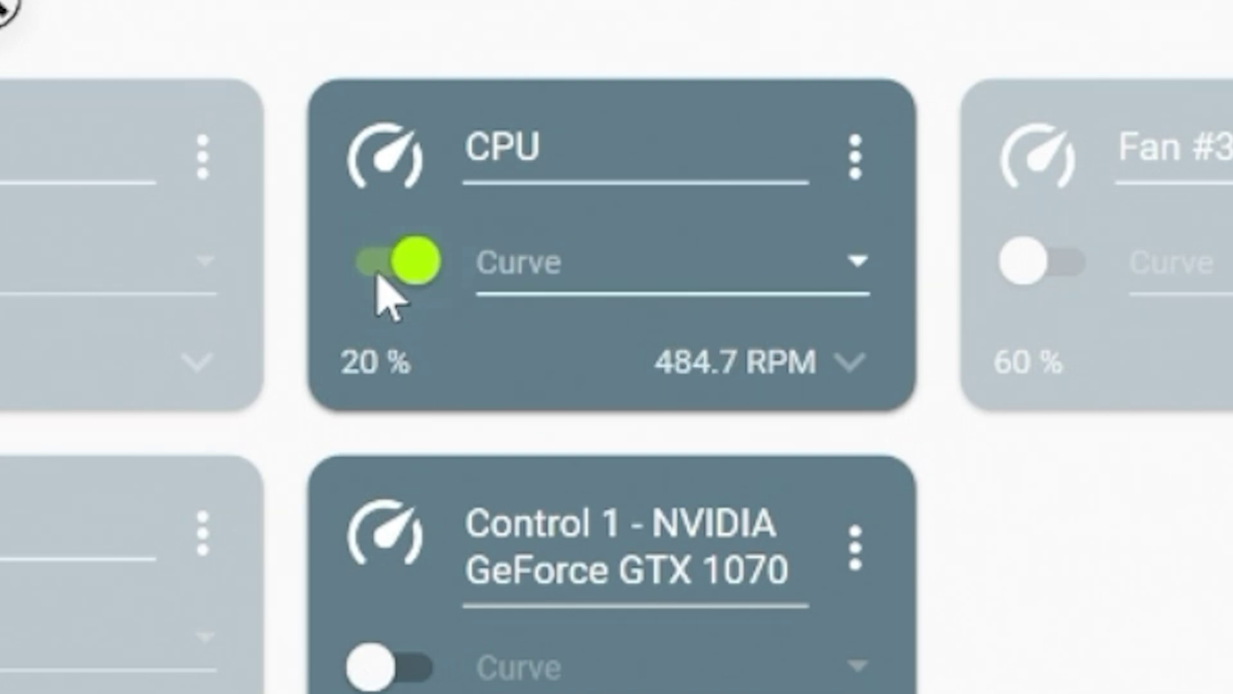
left_click(862, 262)
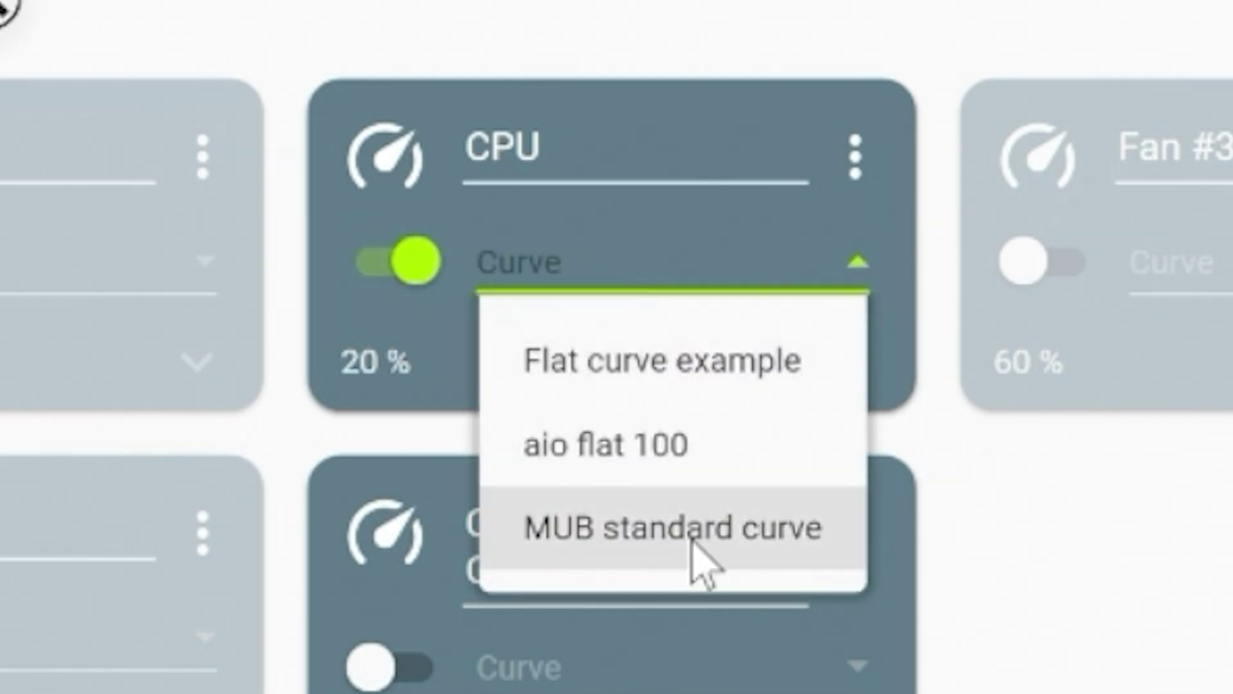
left_click(694, 533)
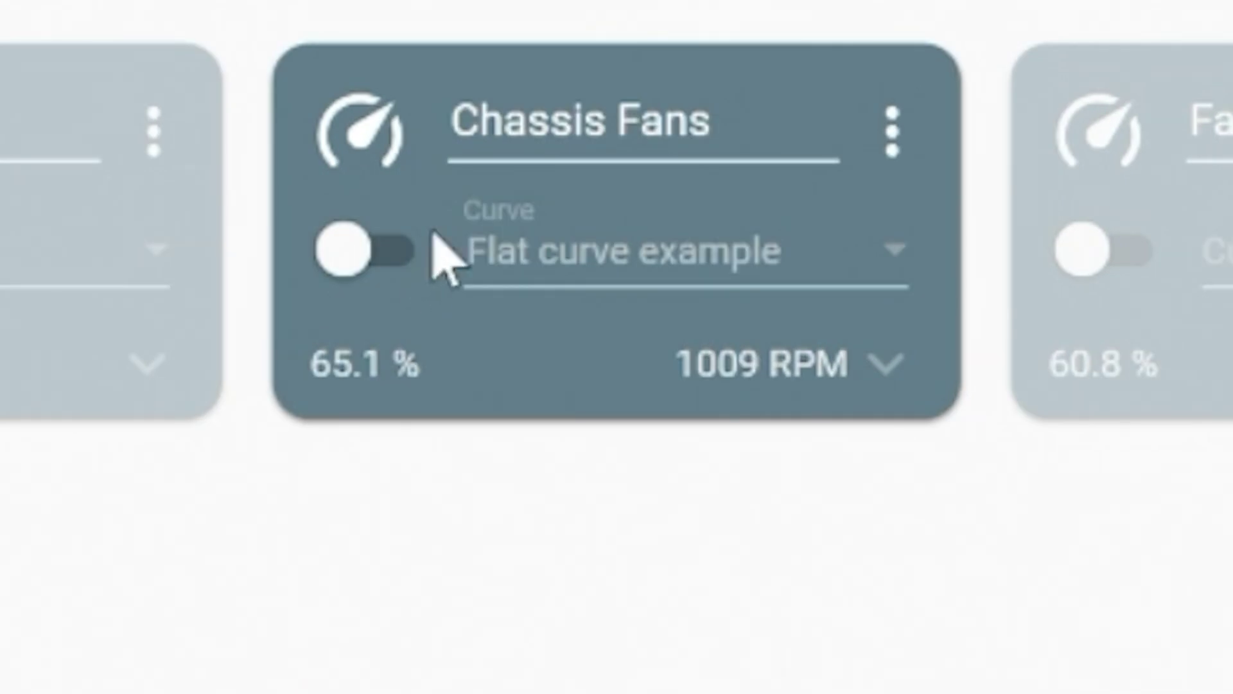
left_click(379, 253)
left_click(893, 251)
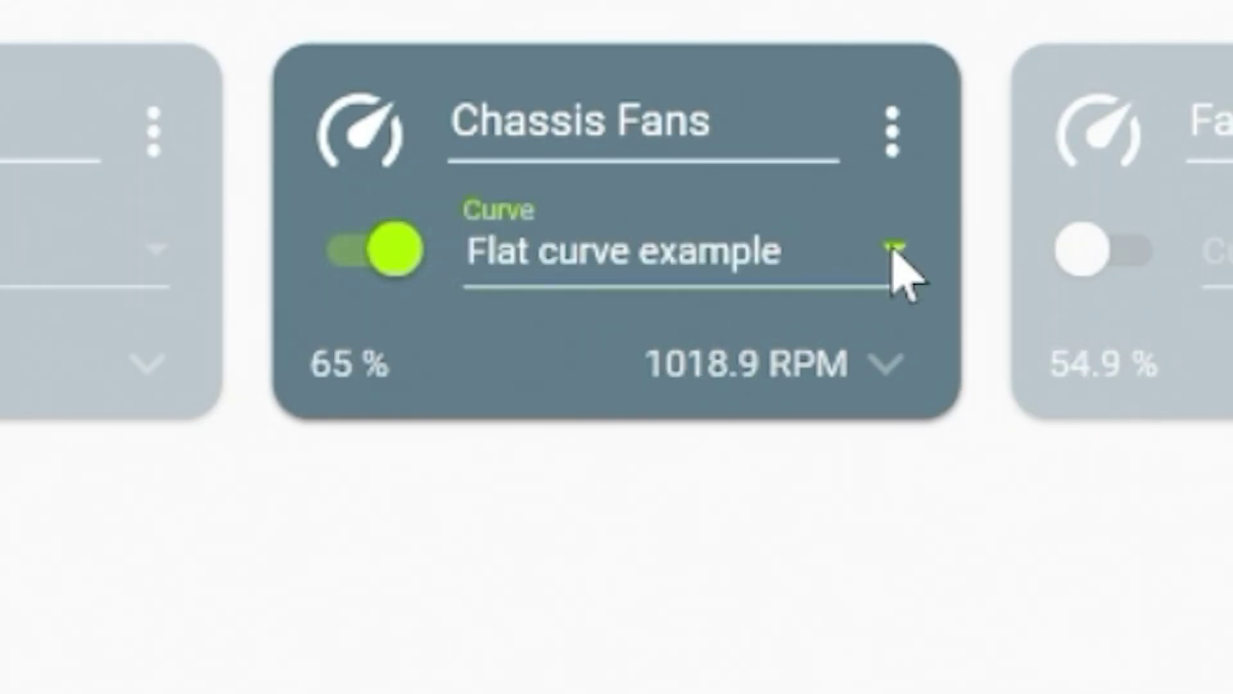
left_click(649, 569)
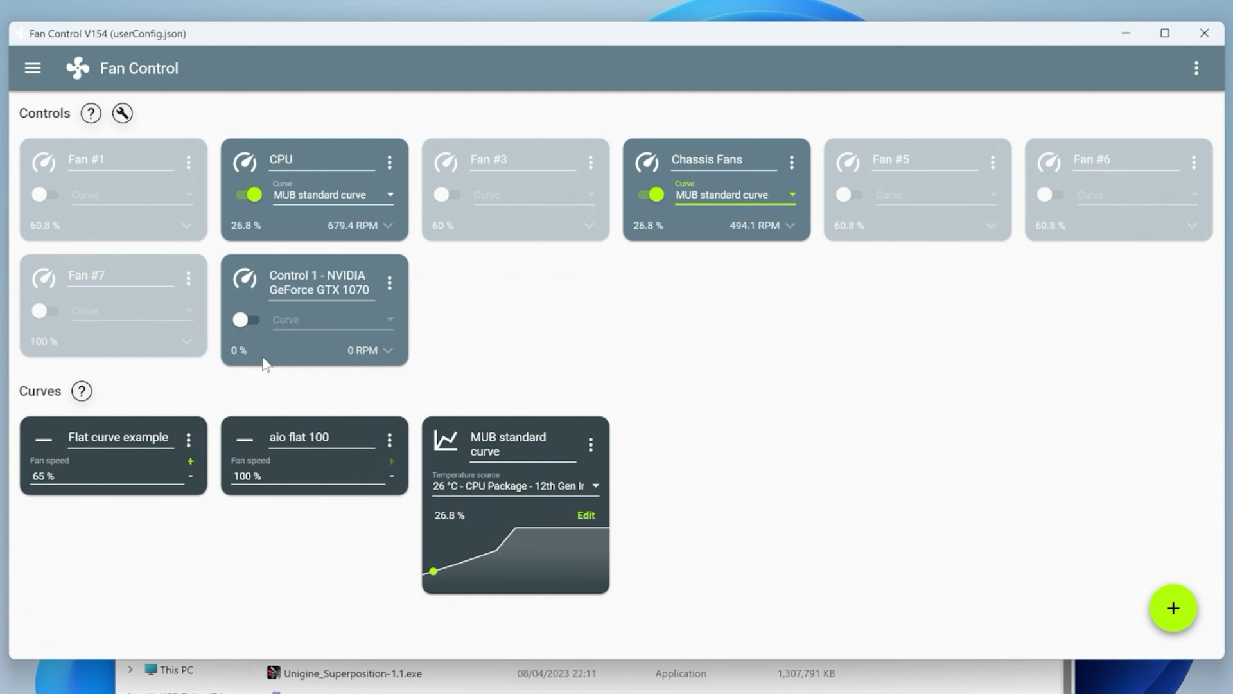
left_click(241, 320)
left_click(390, 319)
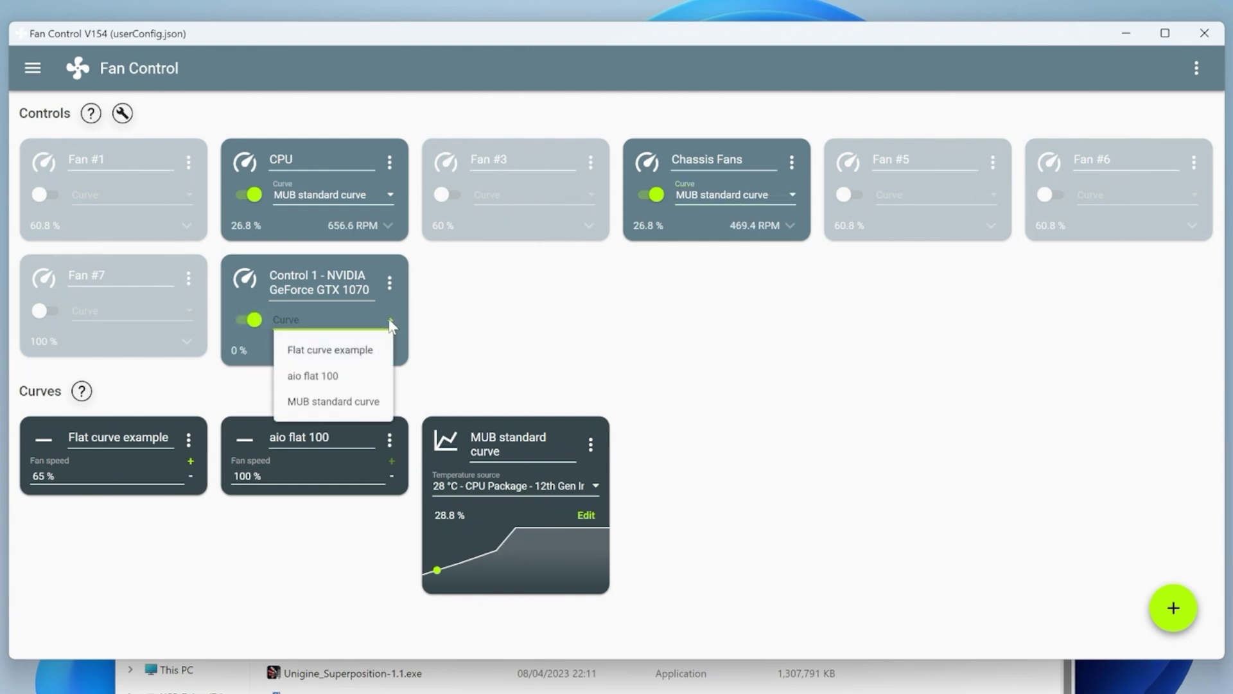
left_click(347, 401)
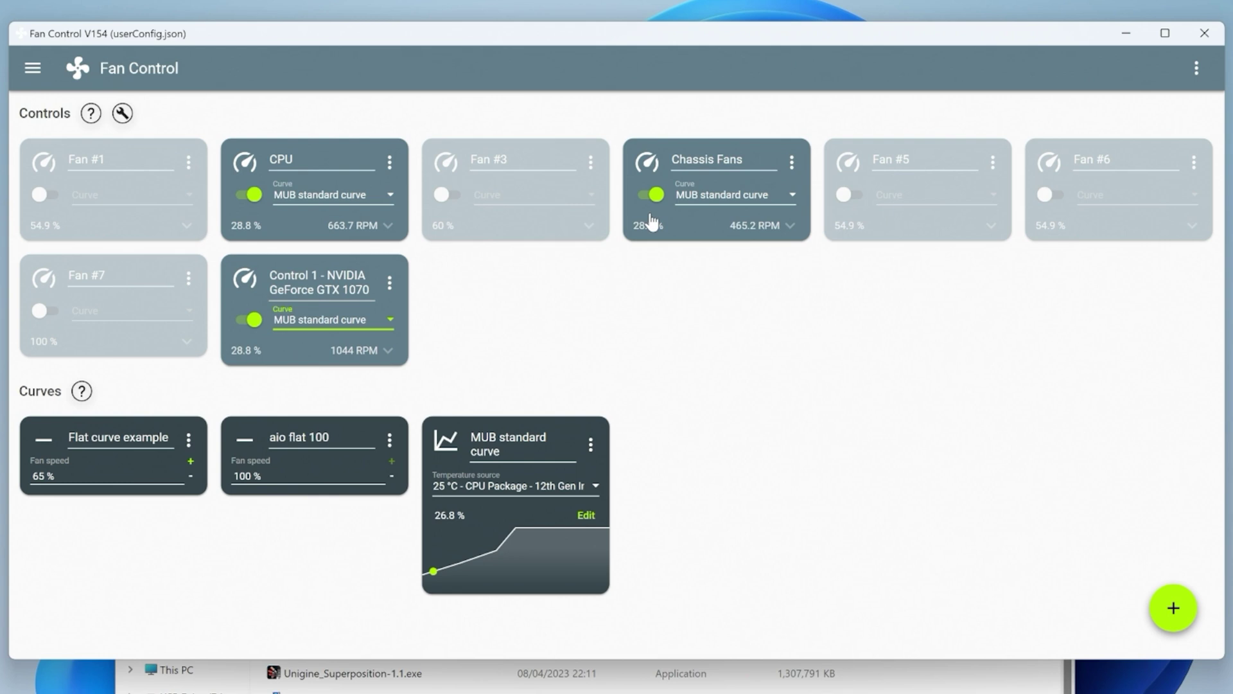
left_click_drag(725, 34, 779, 14)
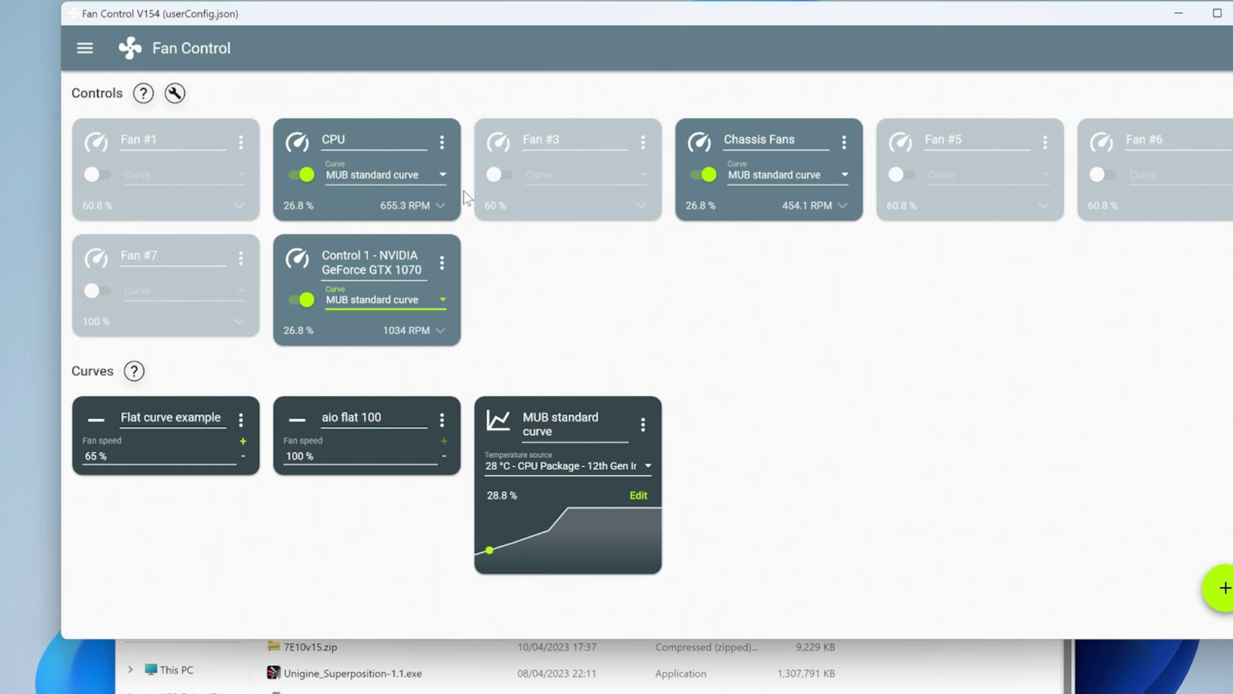
Step: Check the fan setup tools list, then show the settings panel with its startup options
left_click(175, 93)
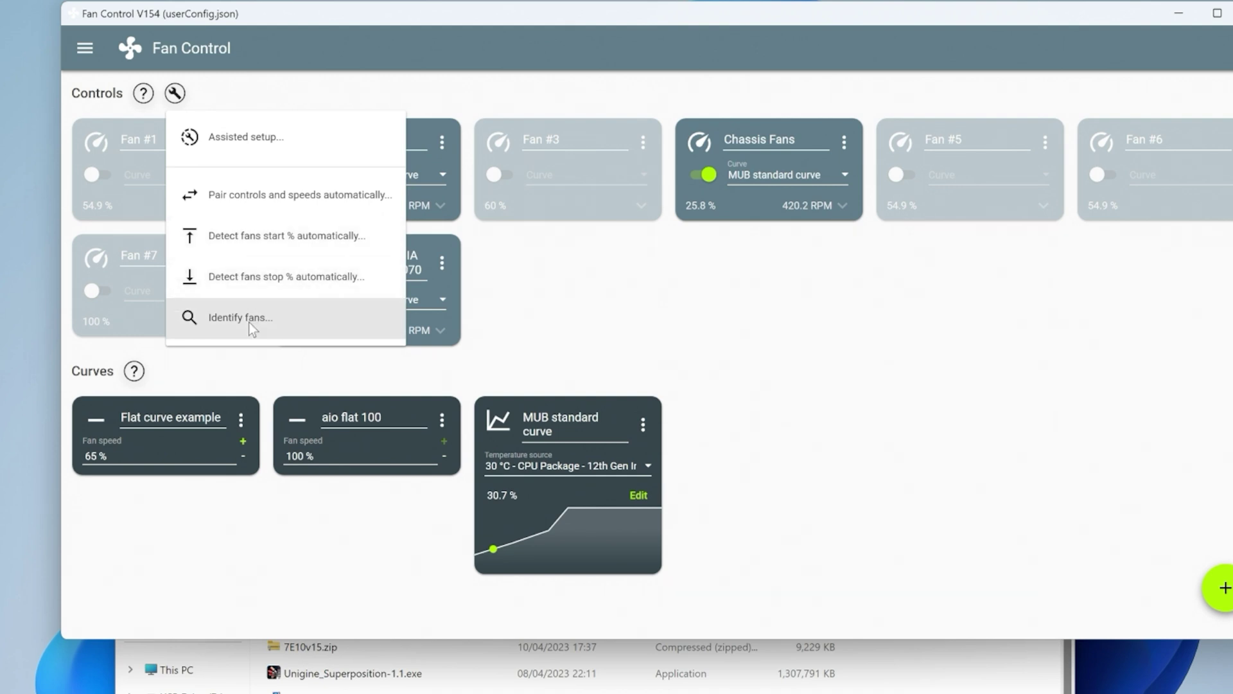
left_click(87, 50)
left_click(83, 45)
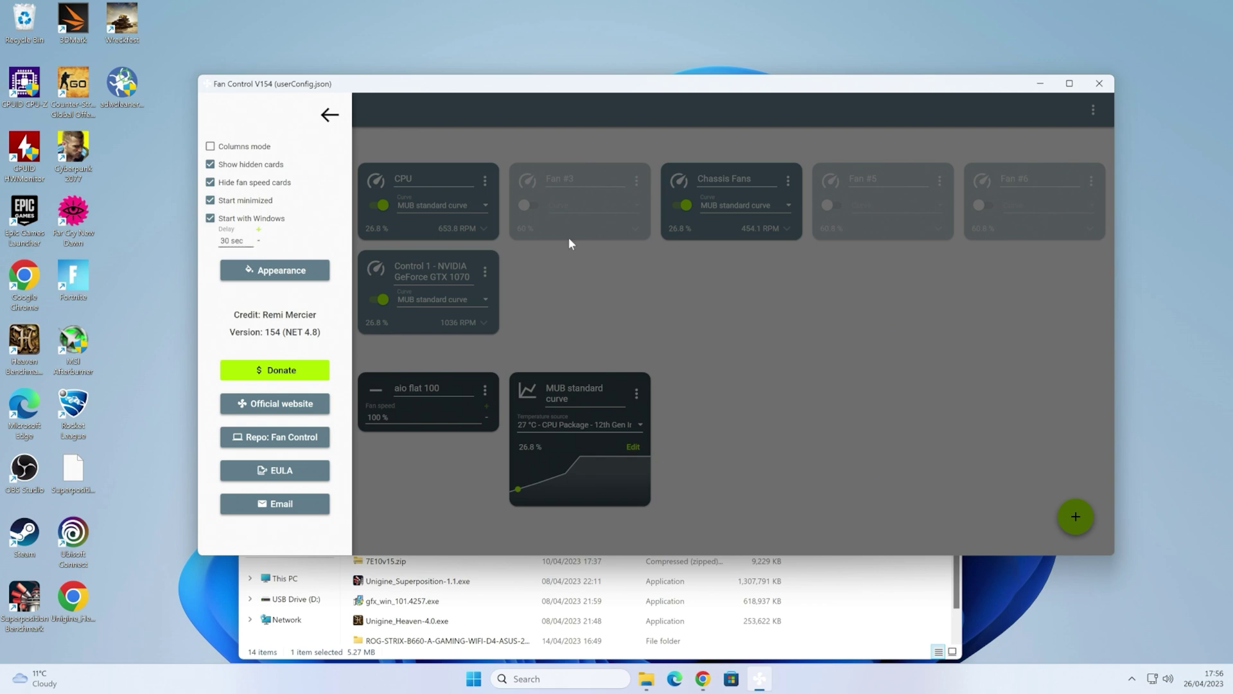
Step: Minimize Fan Control and close the FanControl and Downloads Explorer windows
left_click(1045, 87)
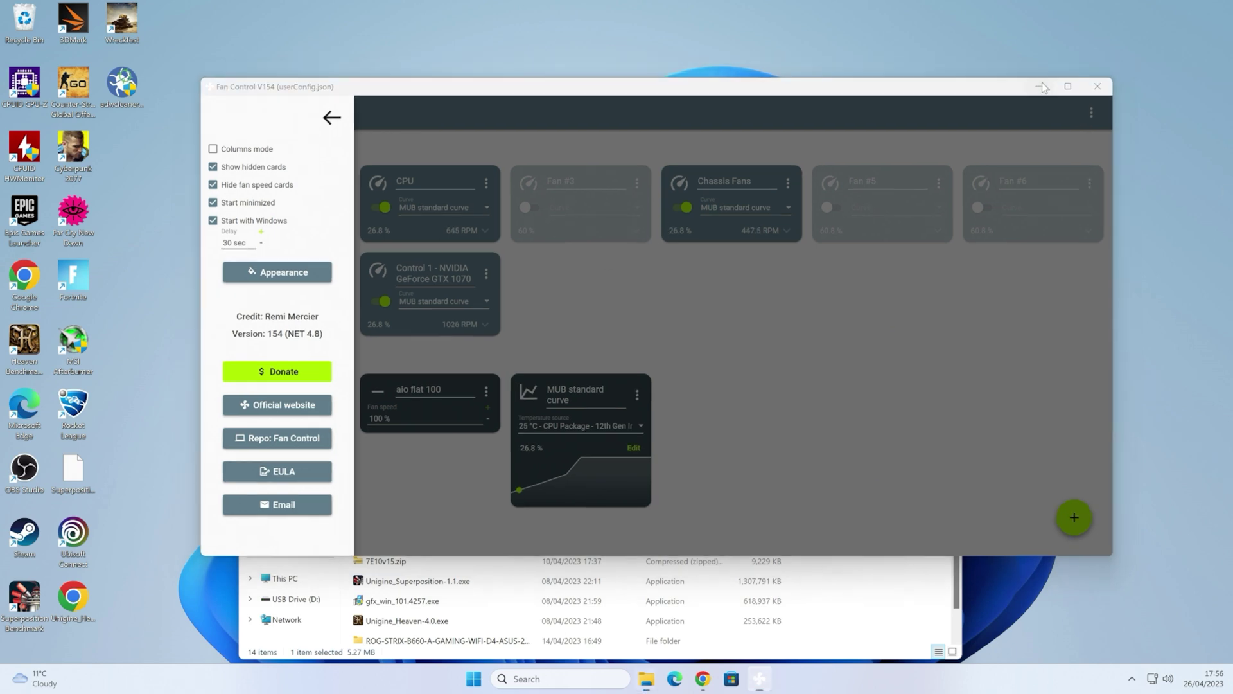
left_click(1015, 123)
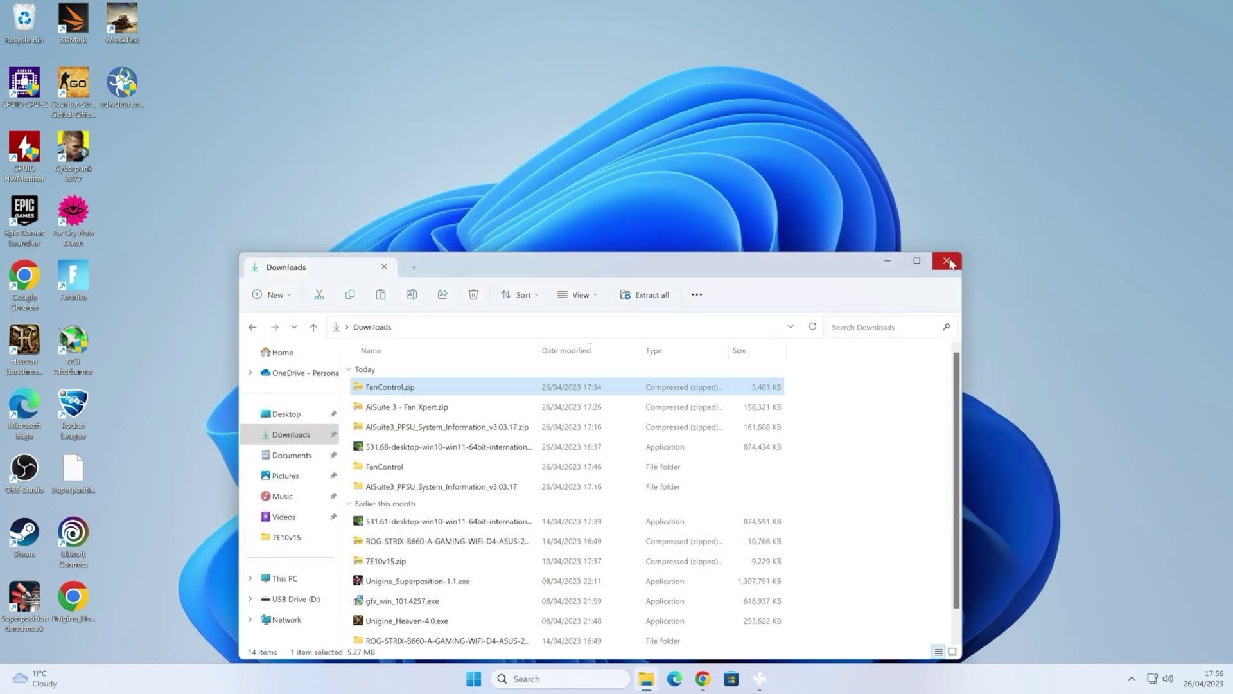
left_click(948, 262)
Step: Restore Fan Control from the system tray and return to its main controls page
left_click(1138, 685)
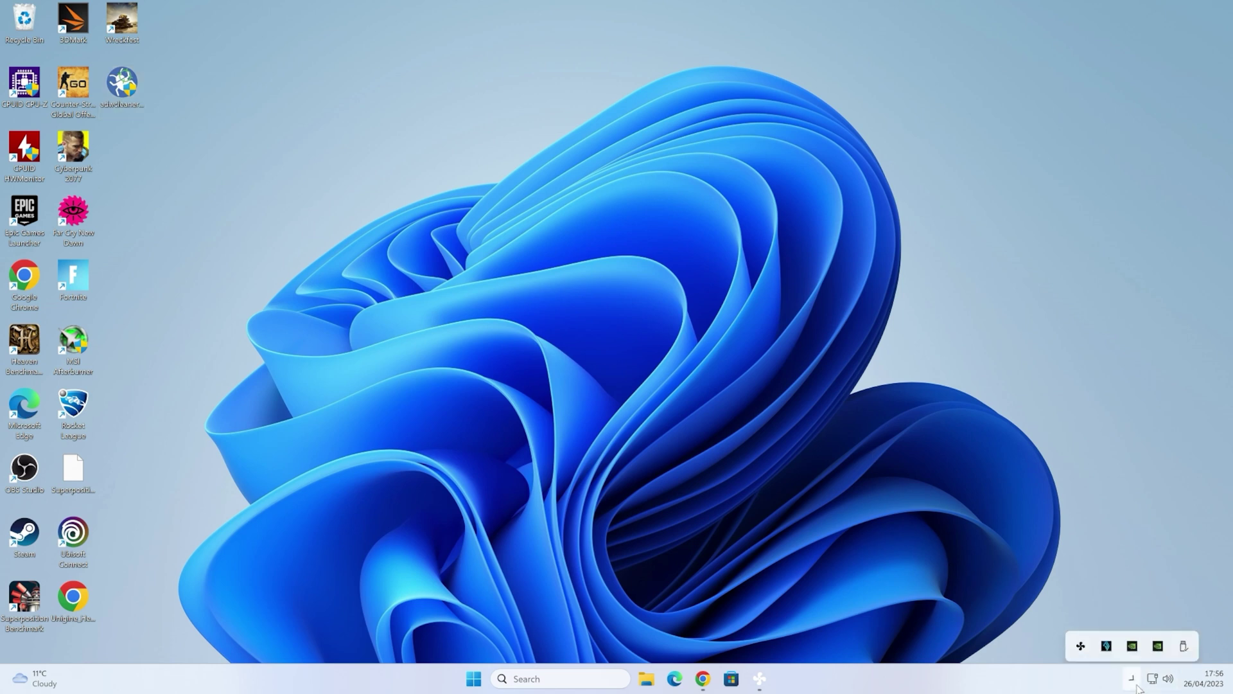
right_click(1083, 645)
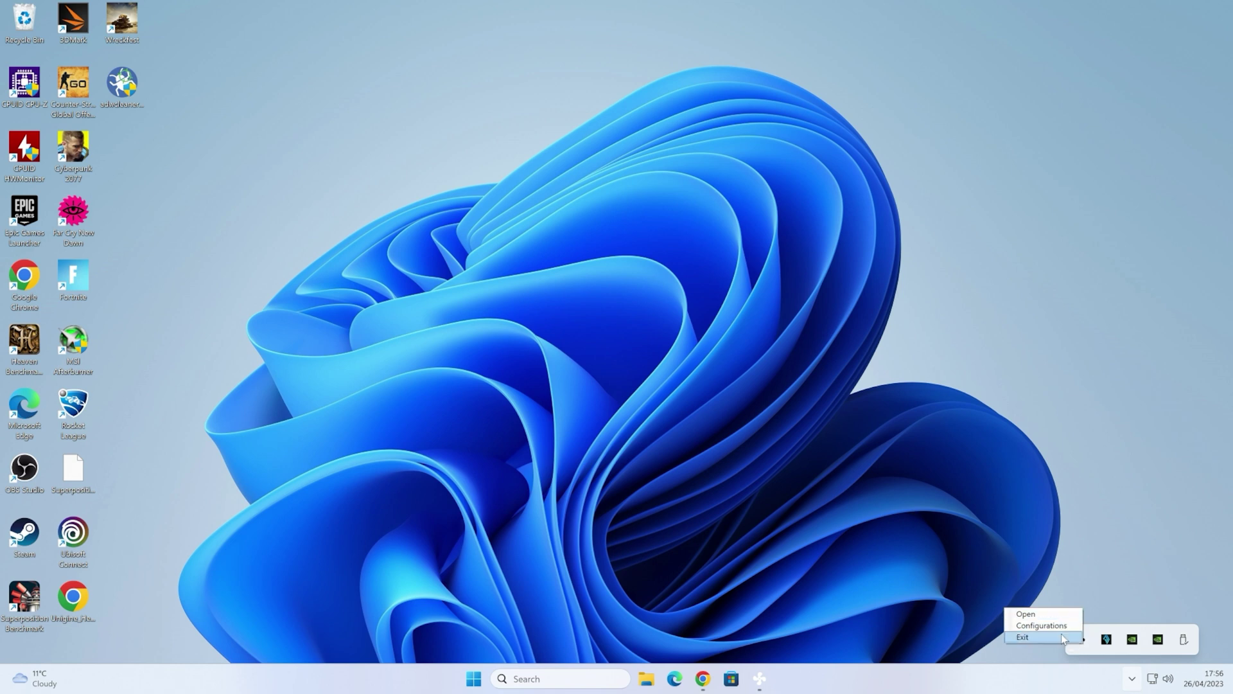
left_click(1065, 630)
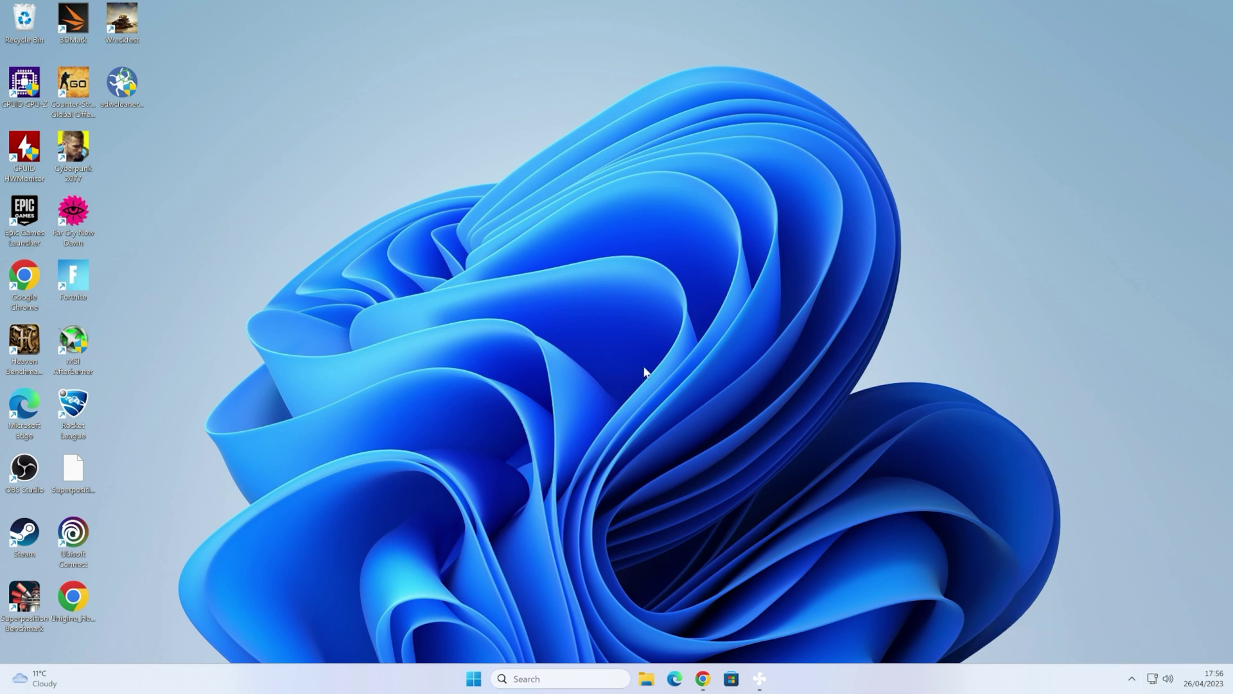
left_click(1133, 679)
left_click(1087, 645)
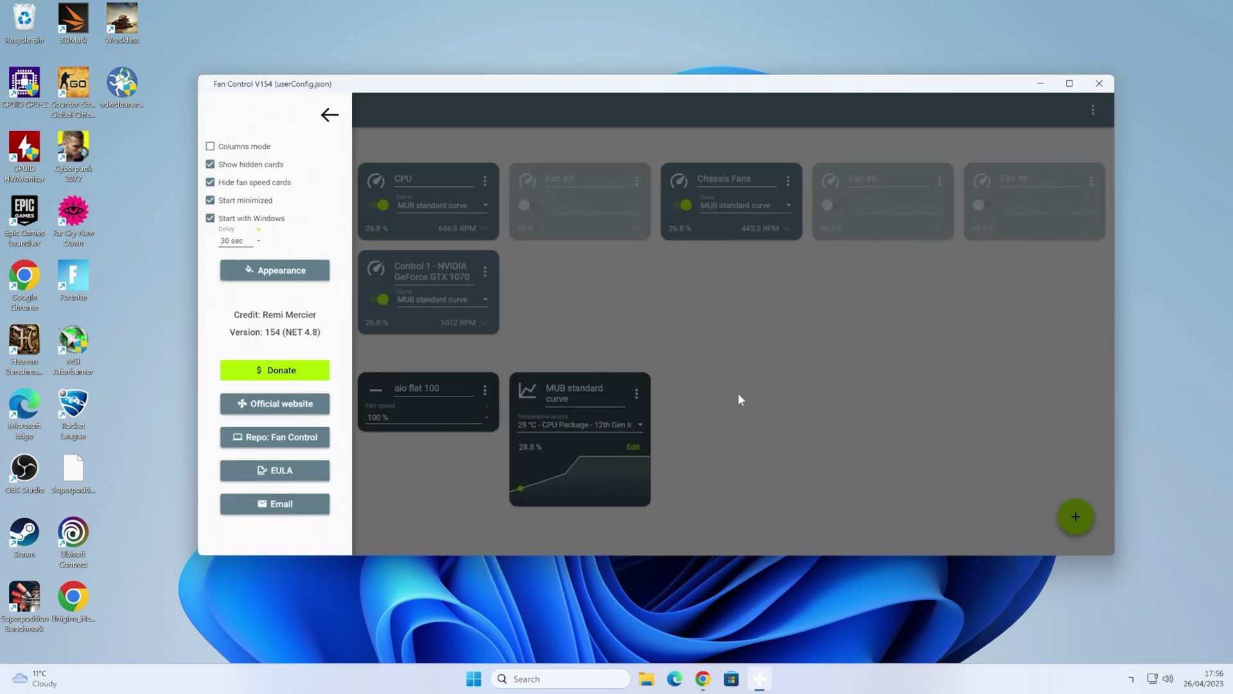
left_click(325, 114)
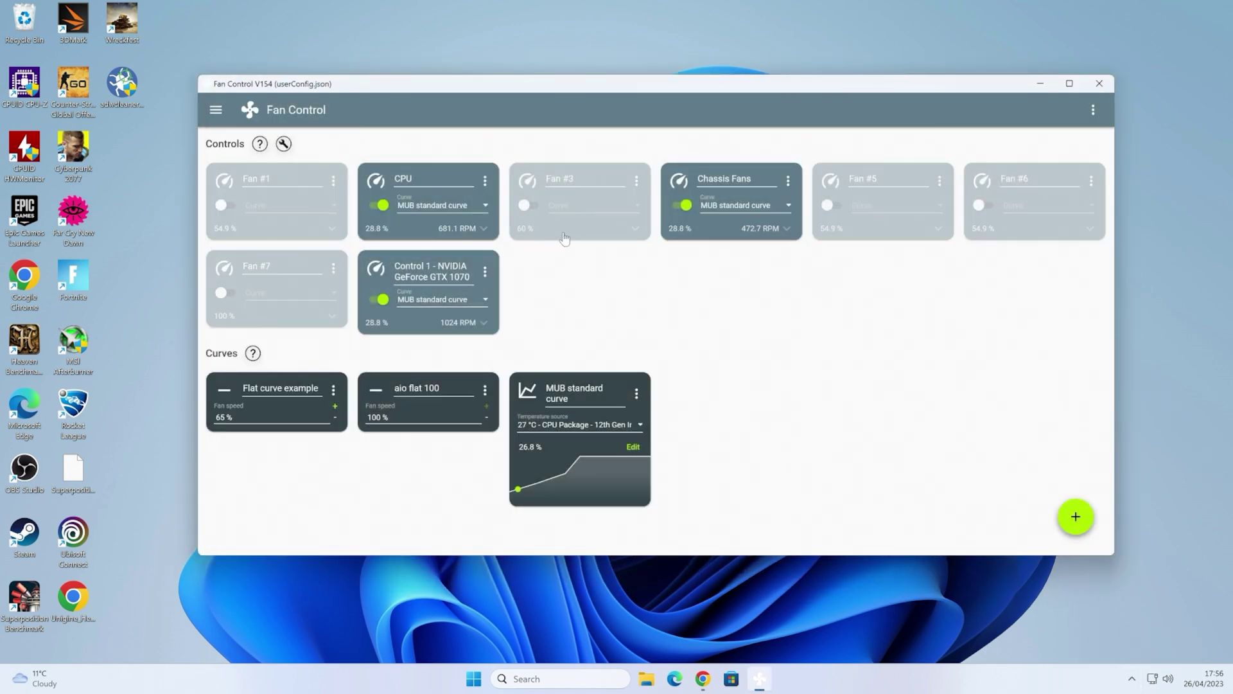